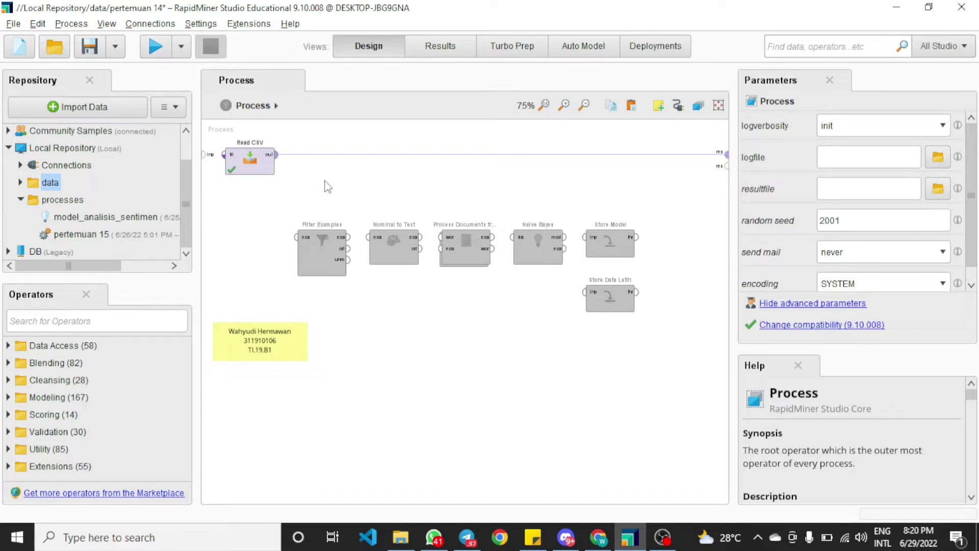
Run the process and scroll through the resulting example set to review the Sentimen and Text columns
left_click(155, 46)
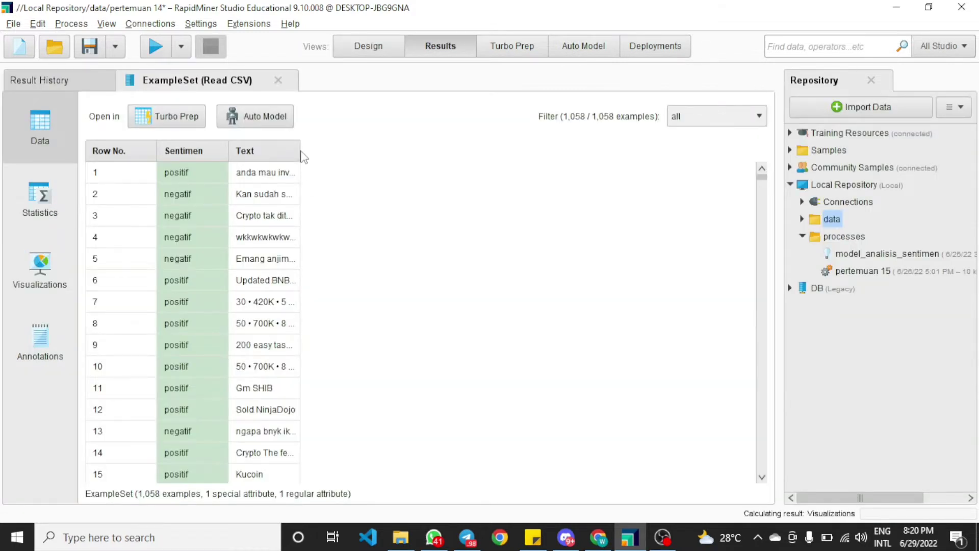
left_click_drag(301, 153, 538, 156)
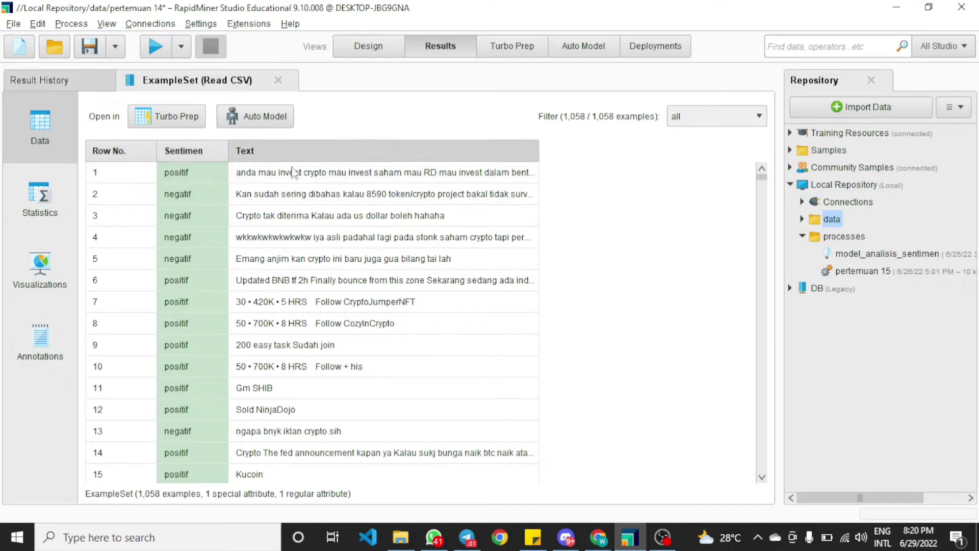
left_click_drag(764, 180, 757, 232)
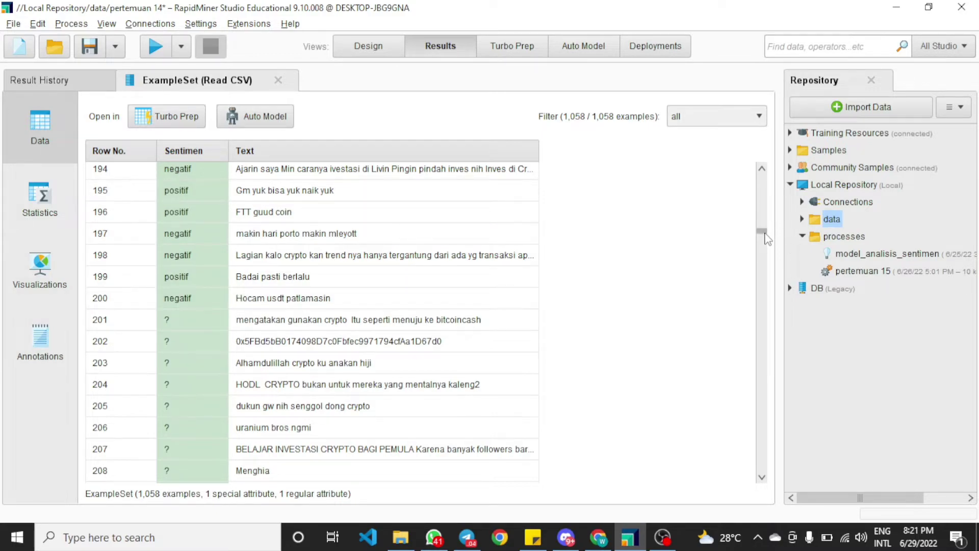
left_click_drag(765, 234, 762, 173)
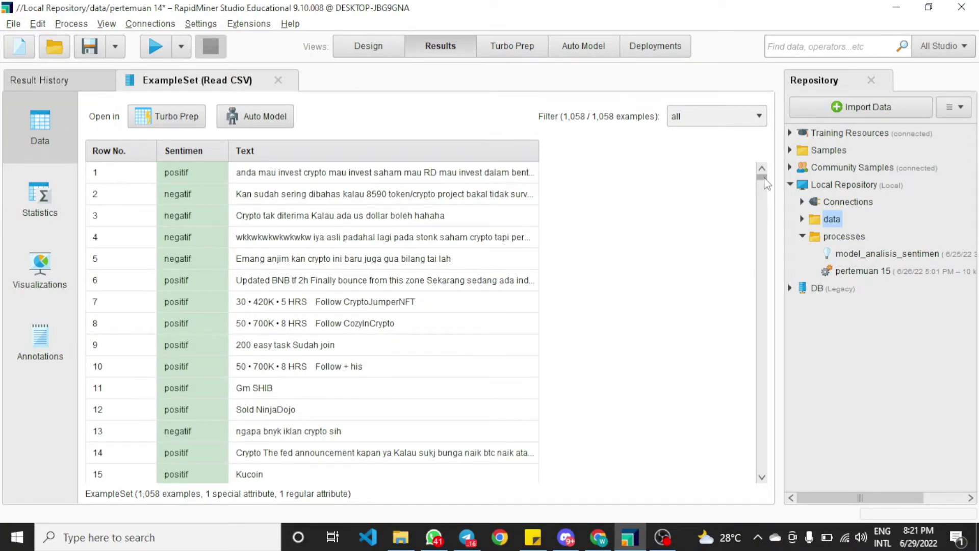
mouse_move(765, 180)
left_mouse_down()
mouse_move(764, 203)
mouse_move(763, 174)
left_mouse_up()
Insert Filter Examples into the flow right after Read CSV
left_click(387, 47)
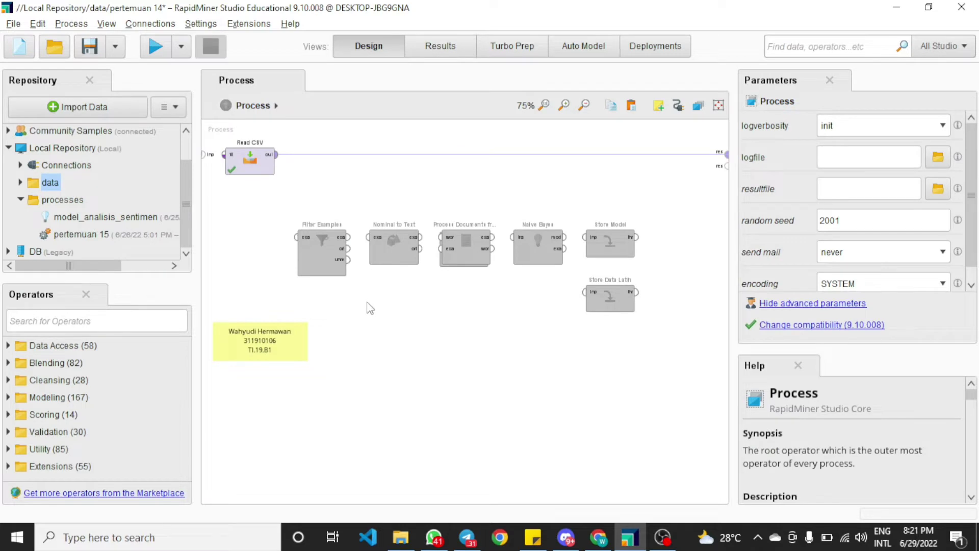
left_click_drag(322, 255, 319, 162)
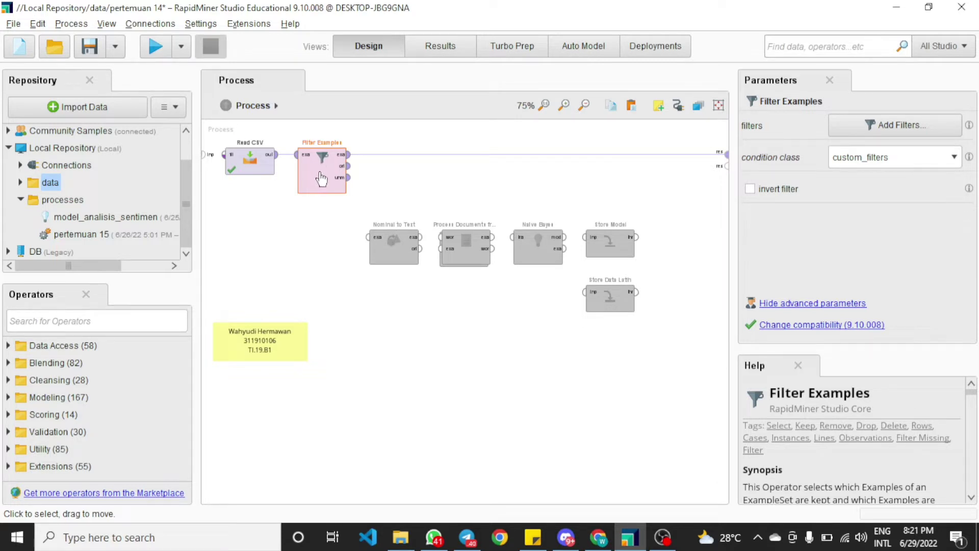
left_click(443, 51)
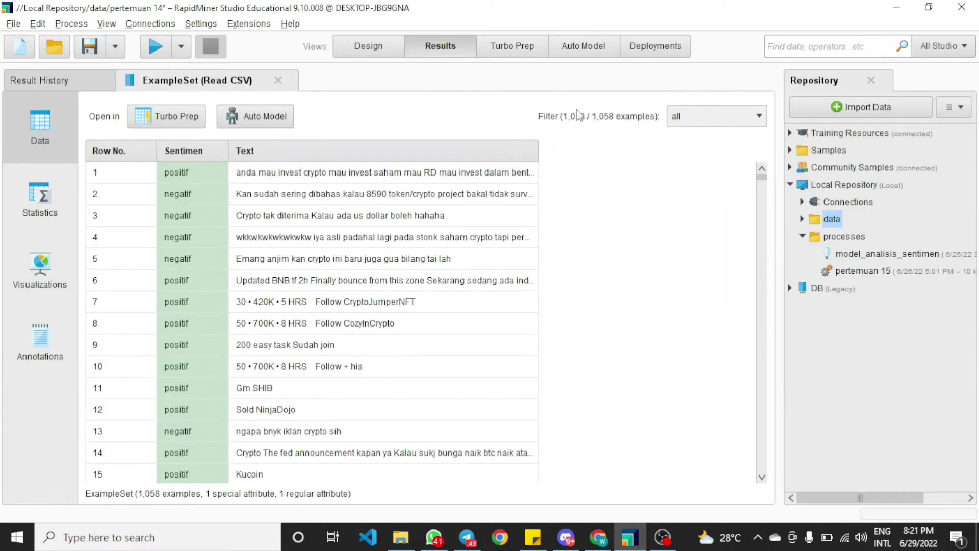
left_click(390, 47)
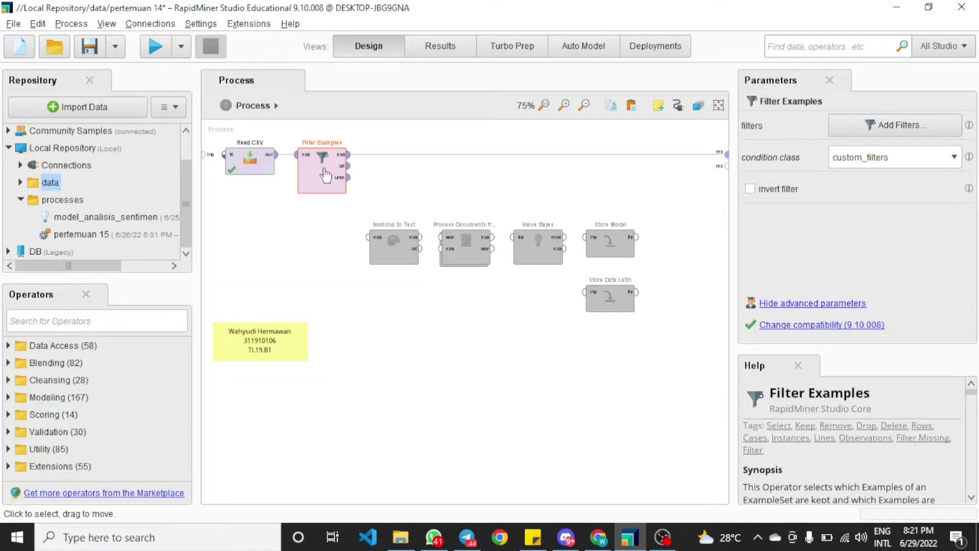
Define a Filter Examples condition keeping rows where Sentimen is not missing
double_click(324, 175)
left_click(338, 143)
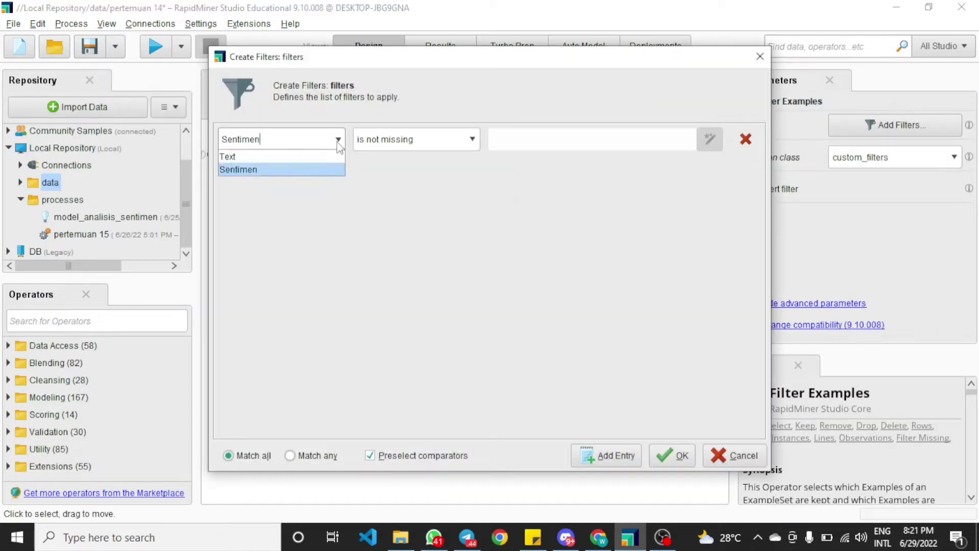
left_click(268, 170)
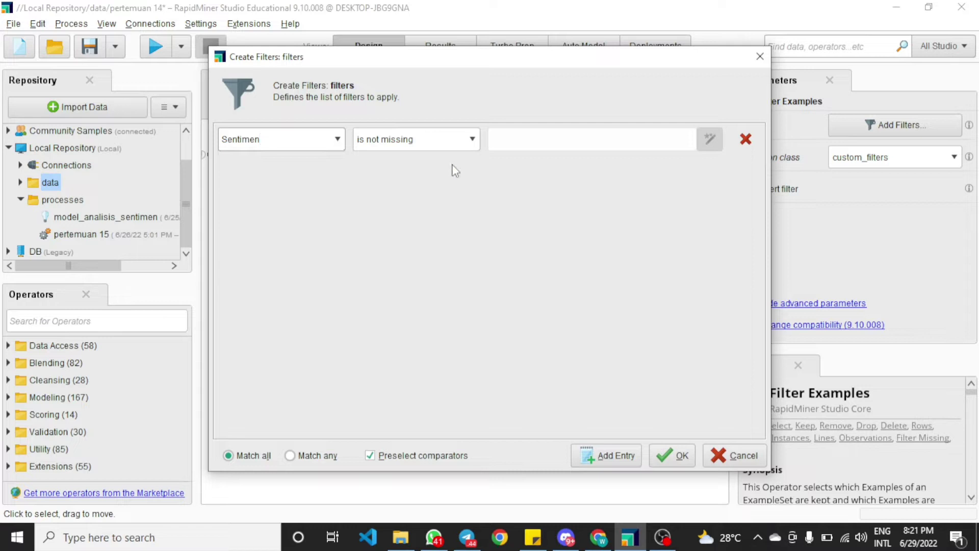
left_click(473, 140)
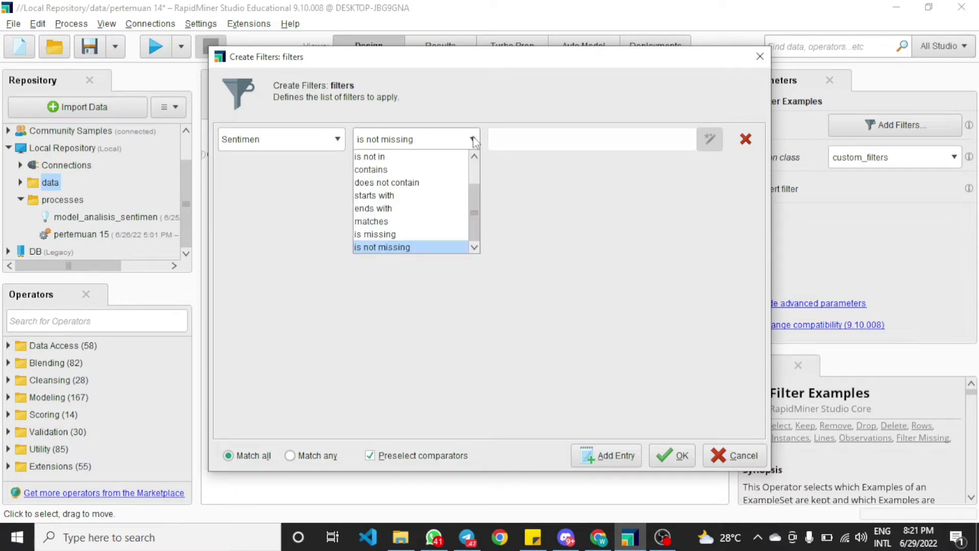
left_click(409, 248)
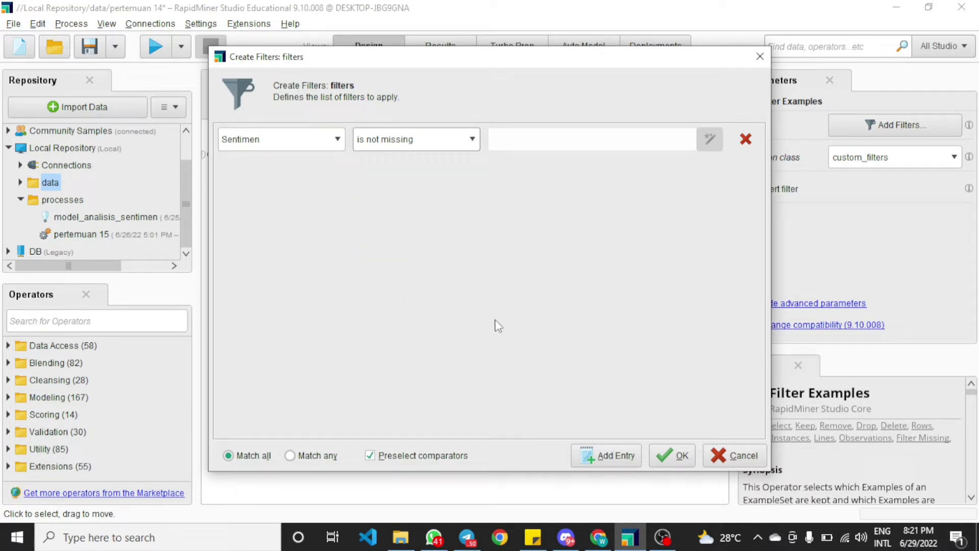
left_click(674, 455)
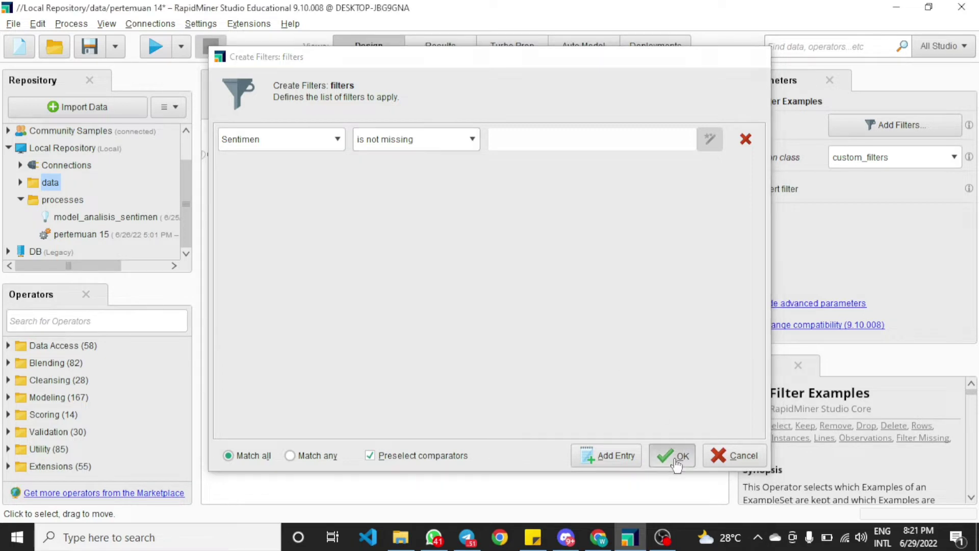
Run the process and scroll through the filtered example set to the last rows
left_click(153, 49)
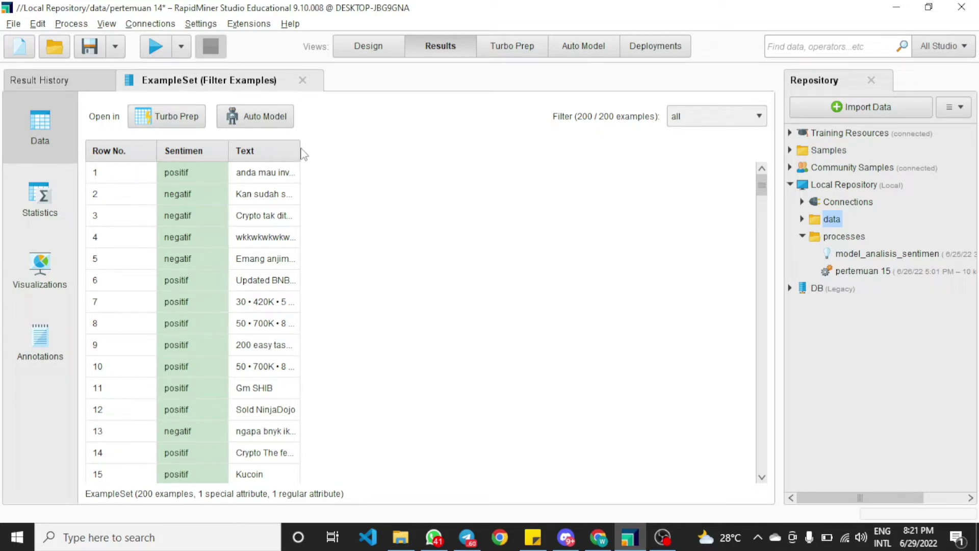
left_click_drag(299, 150, 531, 150)
left_click(760, 342)
left_click_drag(756, 335, 753, 504)
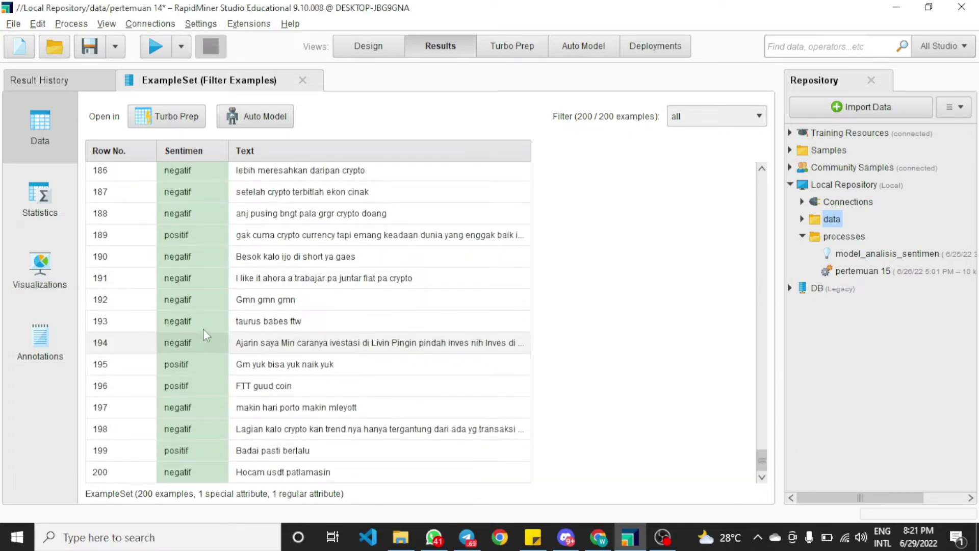
Move Process Documents from Data into the main flow after Filter Examples
left_click(383, 50)
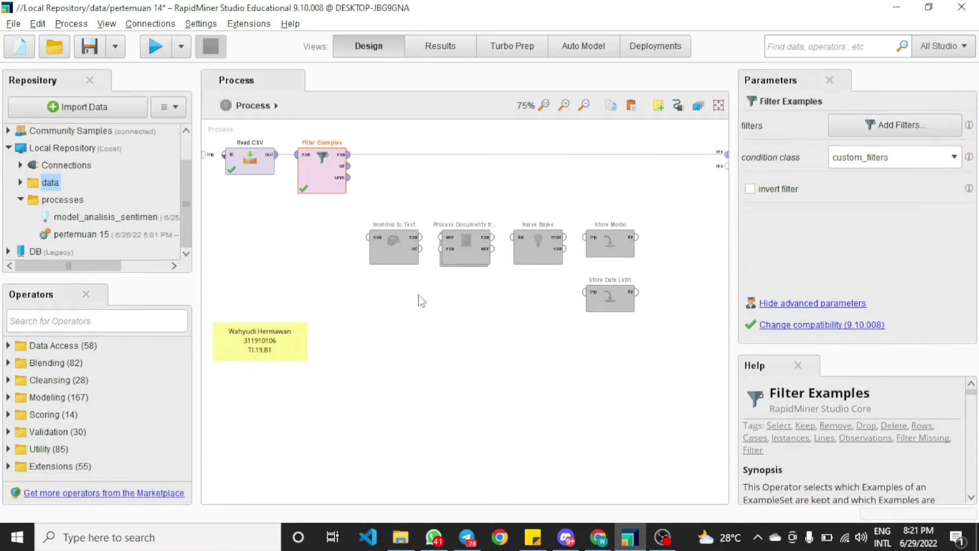
left_click(421, 301)
left_click_drag(467, 245, 463, 175)
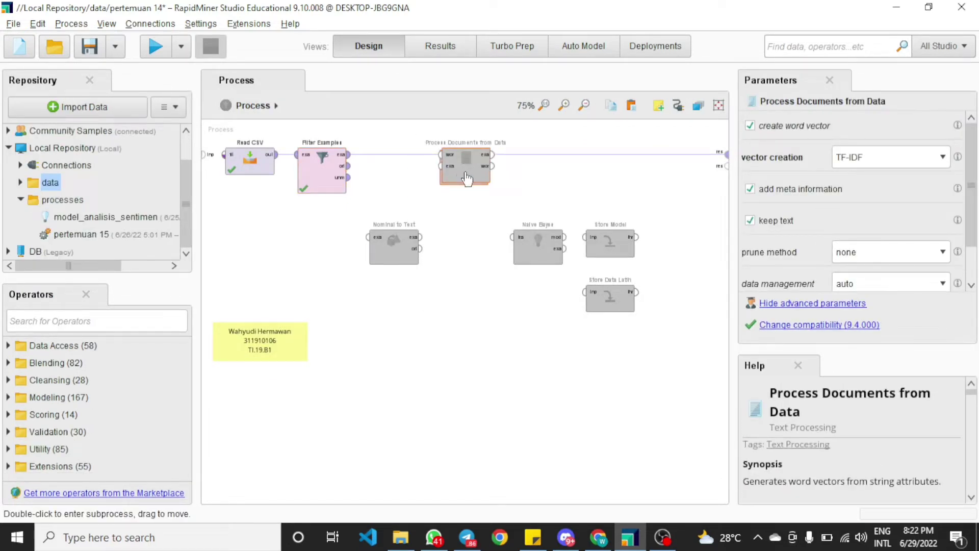
left_click(466, 203)
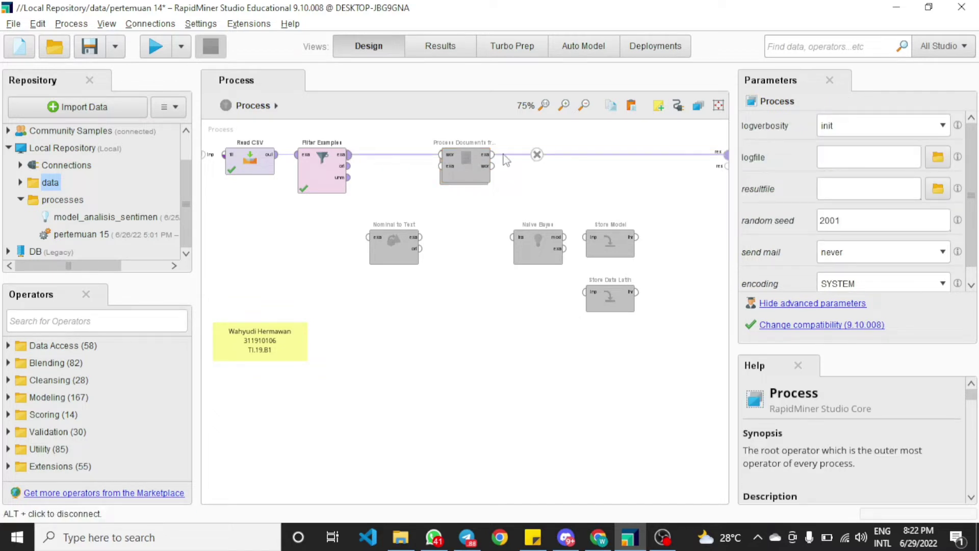
Connect Filter Examples' output to Process Documents from Data and its example output to the process result
left_click(537, 154)
left_click(349, 154)
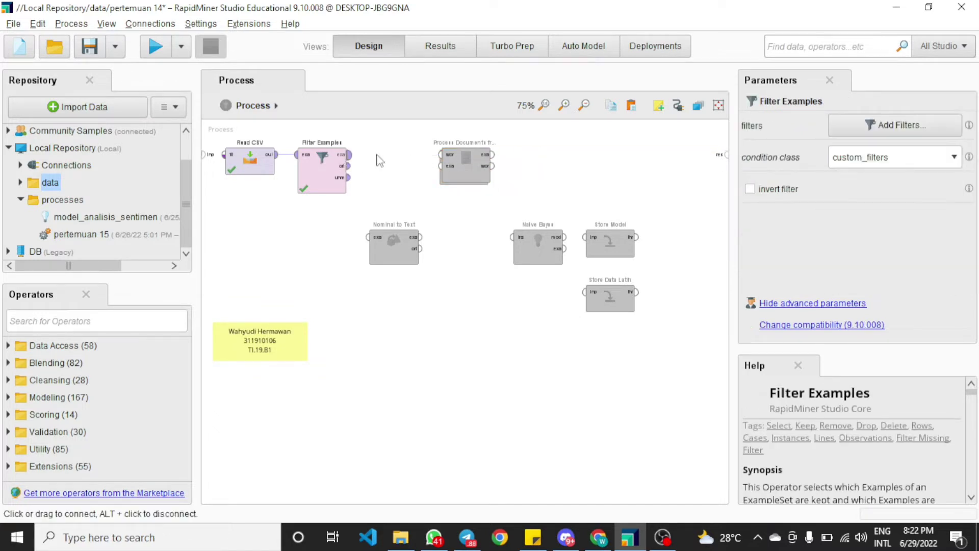
left_click(441, 155)
left_click(493, 154)
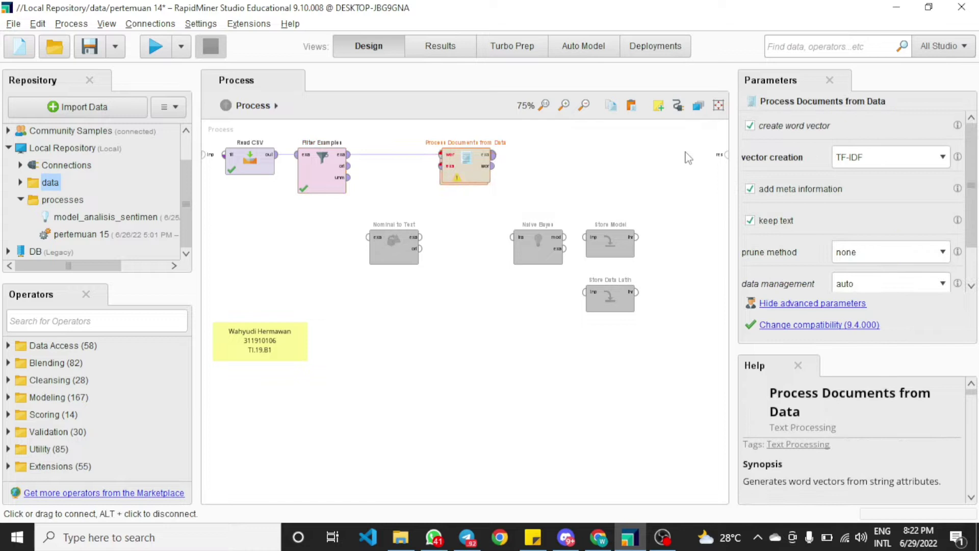
left_click(722, 155)
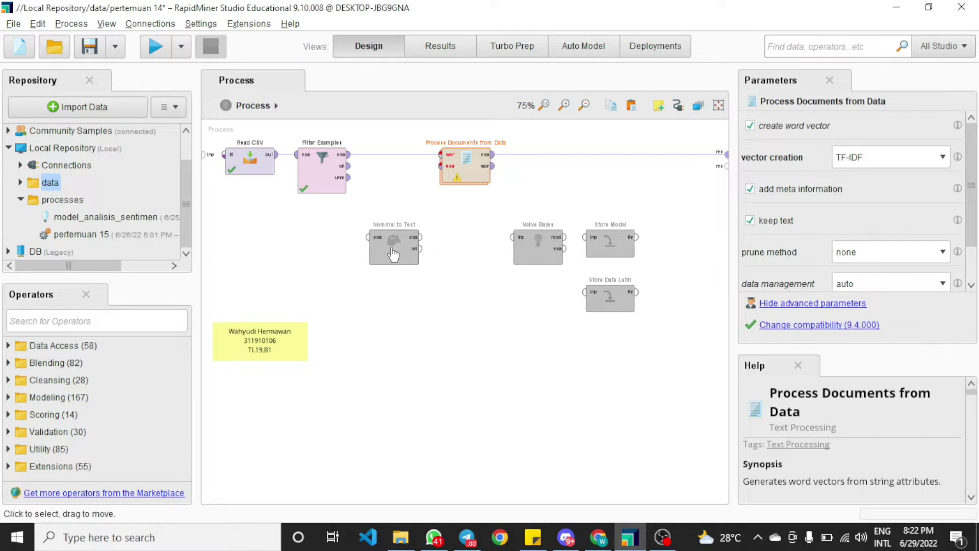
Insert Nominal to Text between Filter Examples and Process Documents from Data
left_click_drag(389, 263, 390, 168)
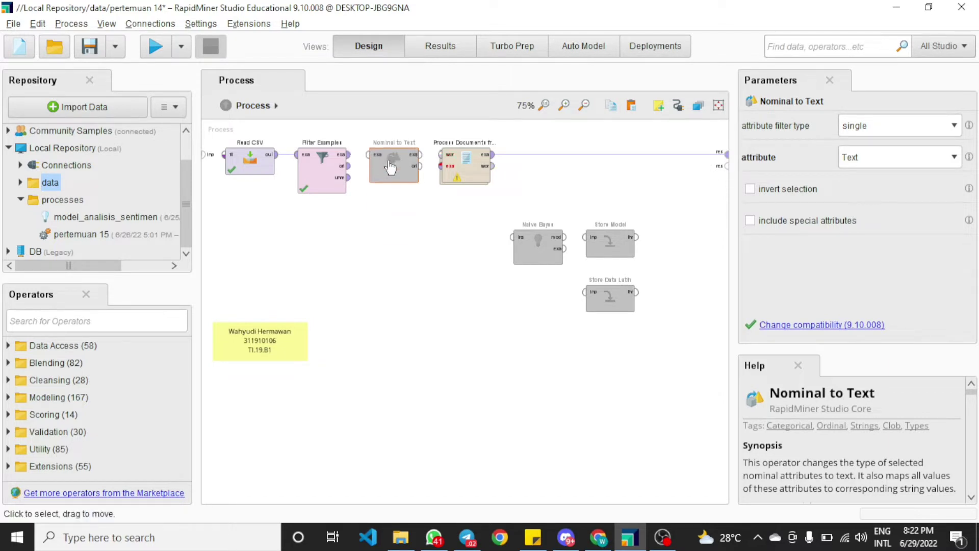
left_click(347, 154)
left_click(417, 163)
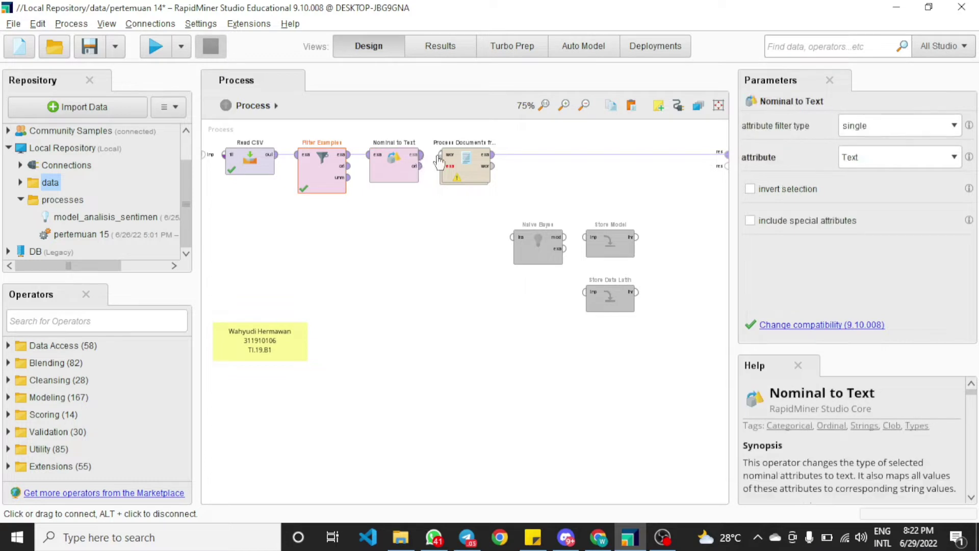
left_click(441, 166)
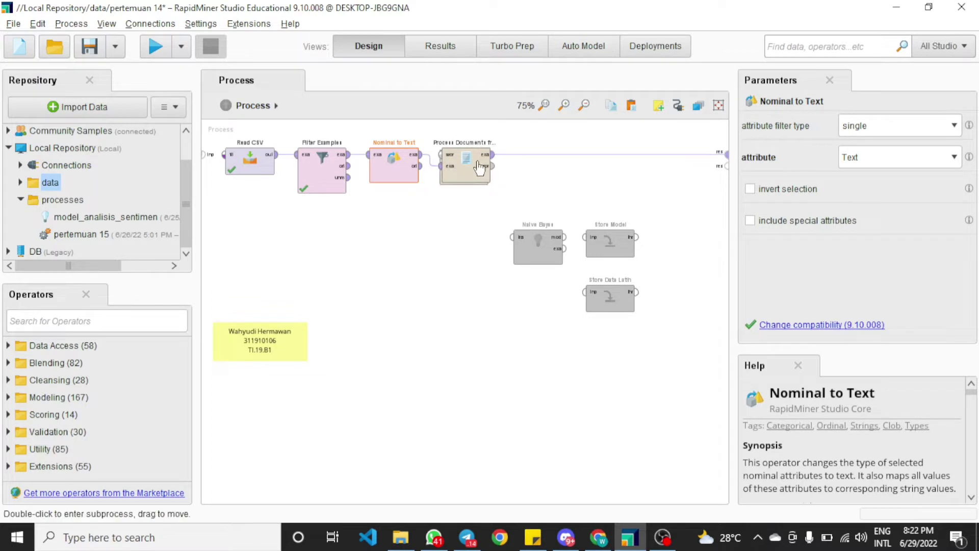
Open the Process Documents from Data subprocess and review the settings of Tokenize, Transform Cases, Filter Stopwords and Filter Tokens, then return to the main process
left_click(473, 174)
double_click(473, 173)
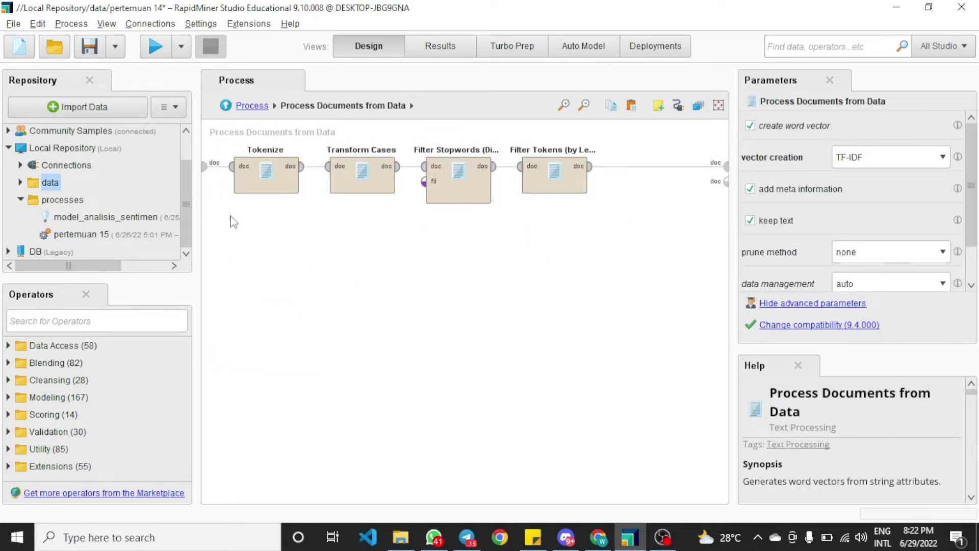
left_click(267, 175)
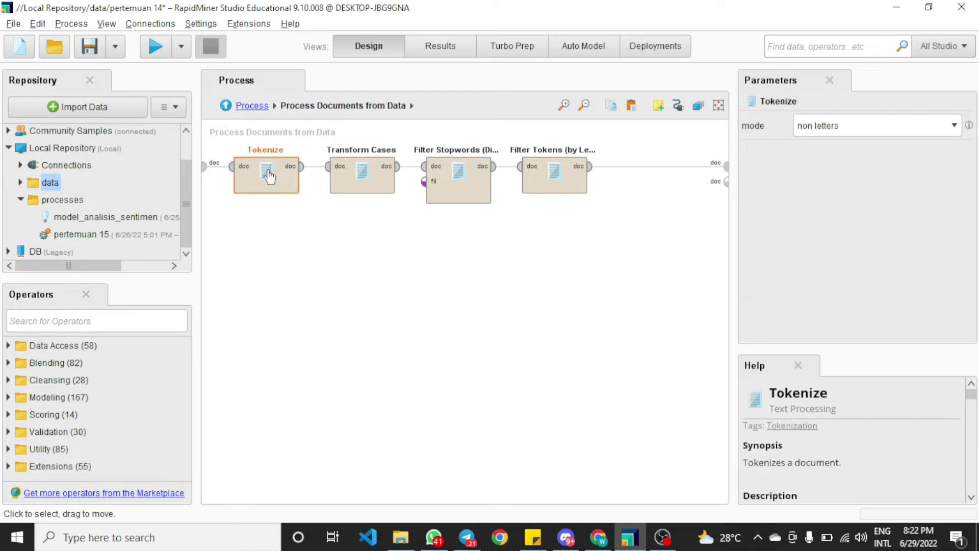
left_click(386, 224)
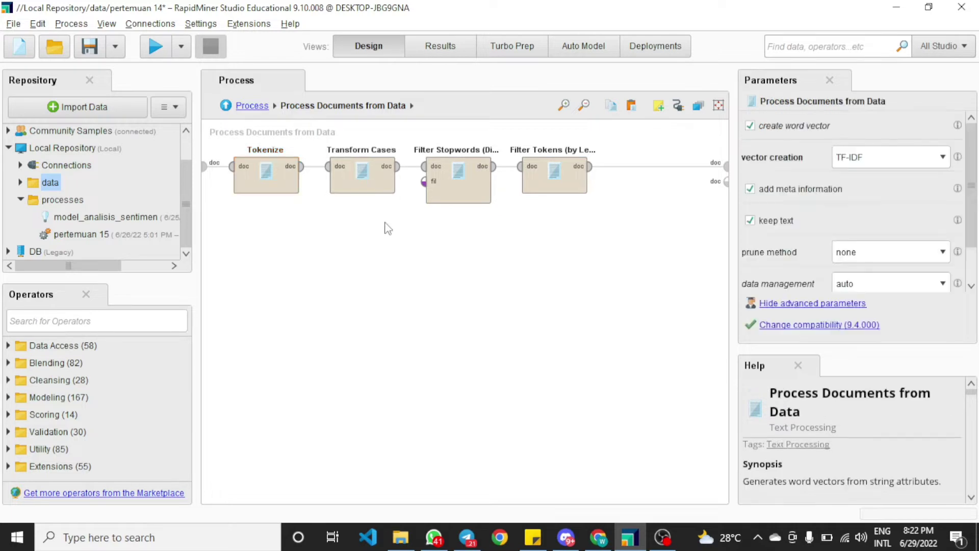
left_click(378, 186)
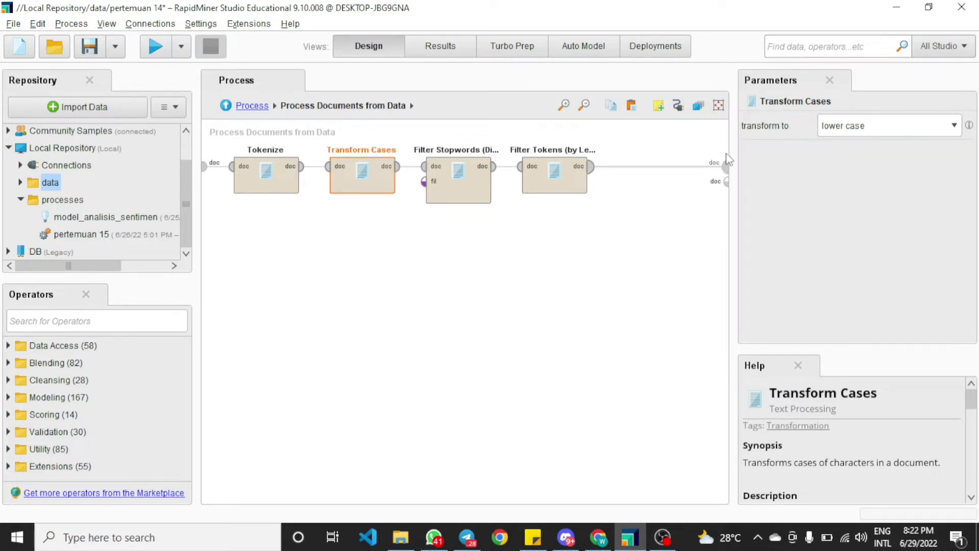
left_click(483, 247)
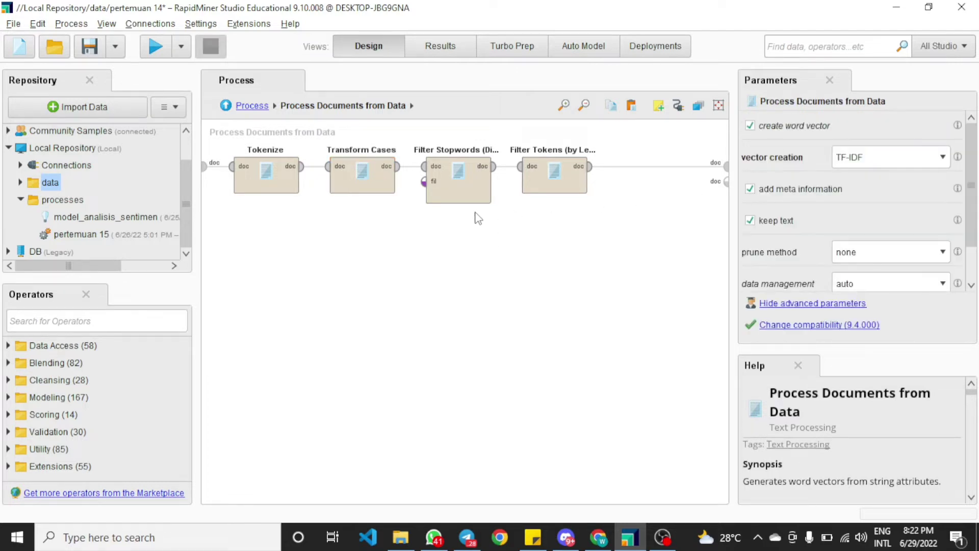
left_click(463, 186)
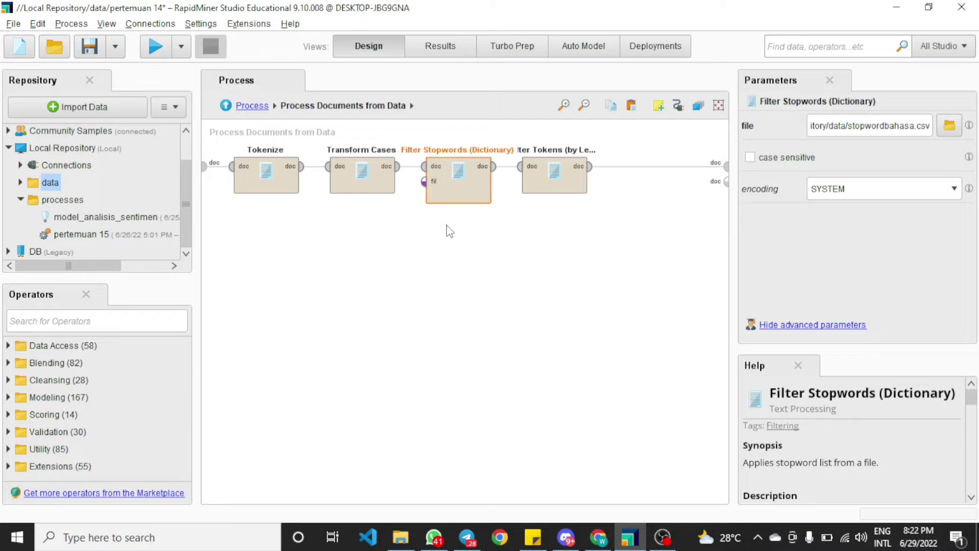
left_click(547, 232)
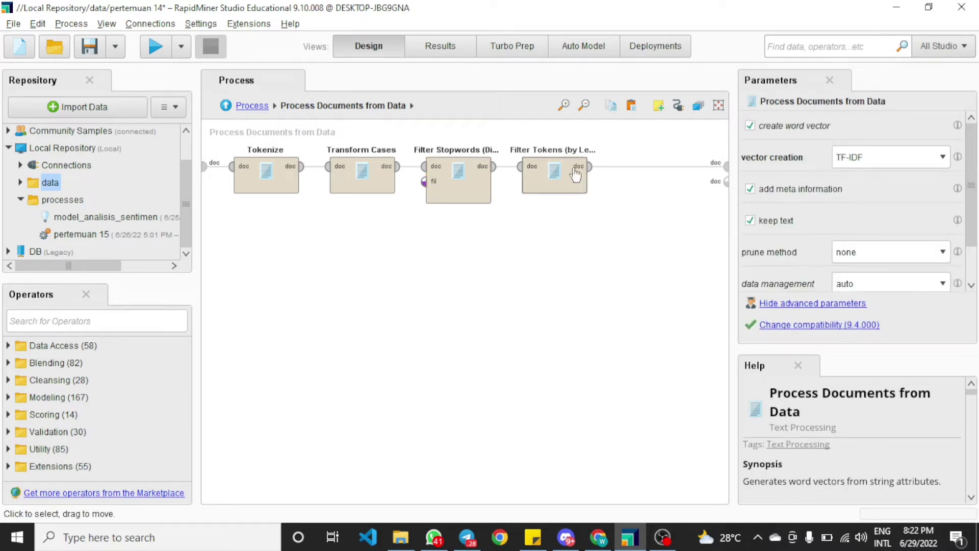
left_click(568, 172)
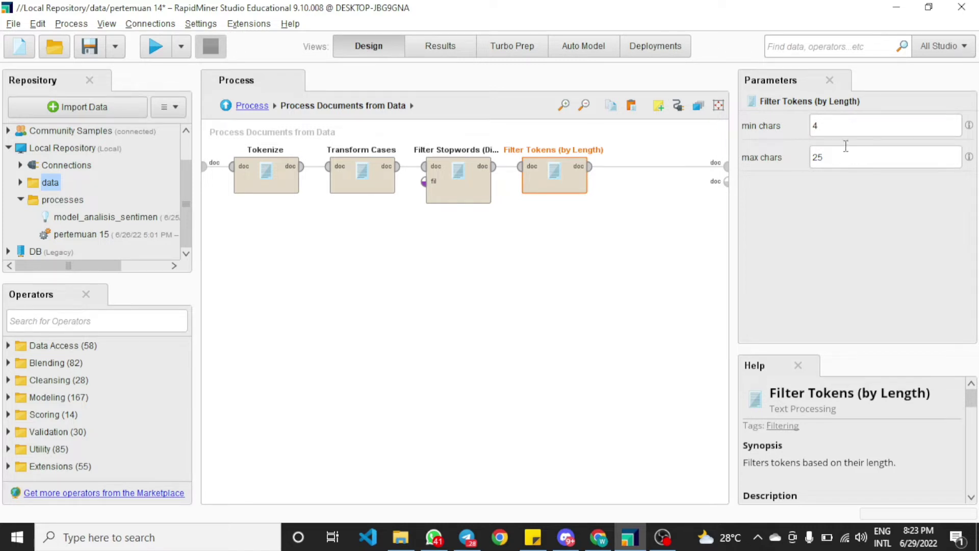
left_click(599, 288)
left_click(249, 106)
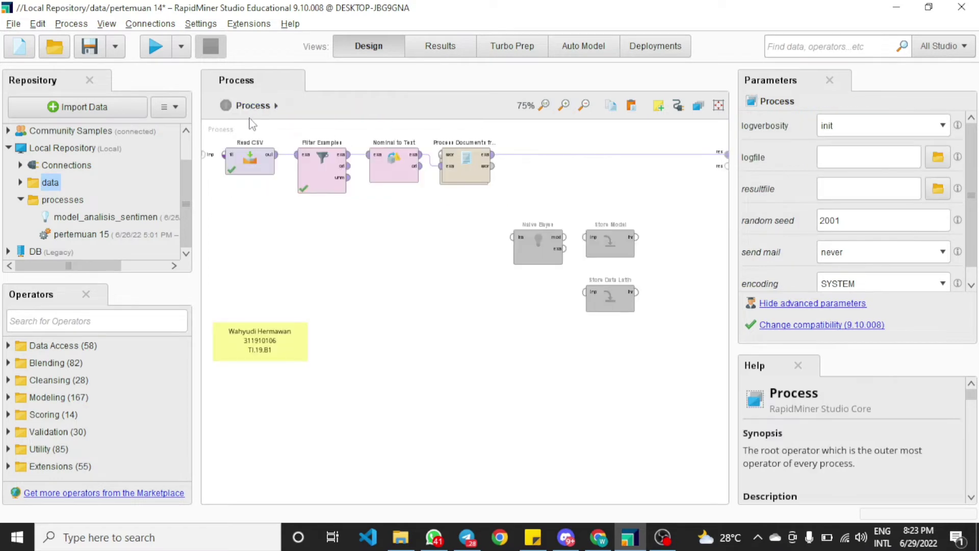
Run the process and widen the text column to review the generated word vectors
left_click(155, 48)
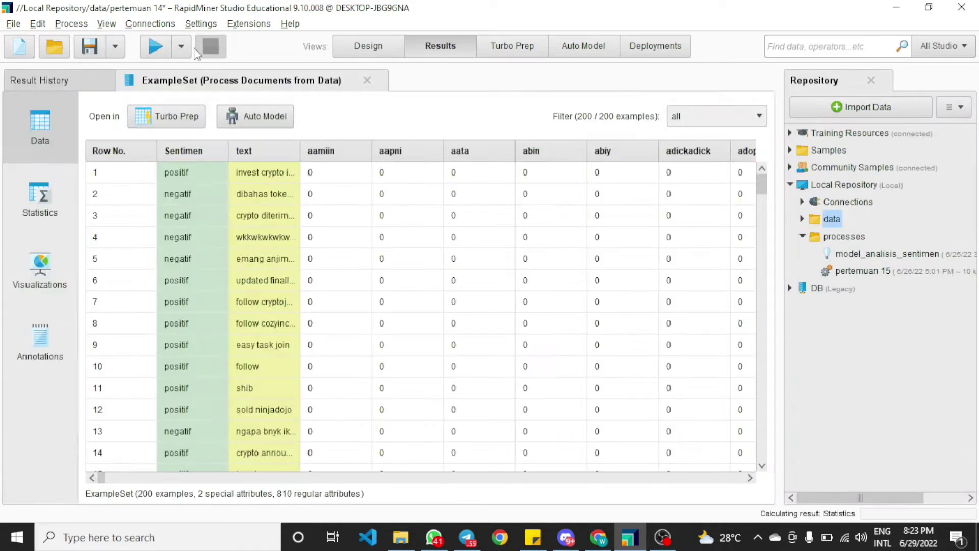
double_click(299, 148)
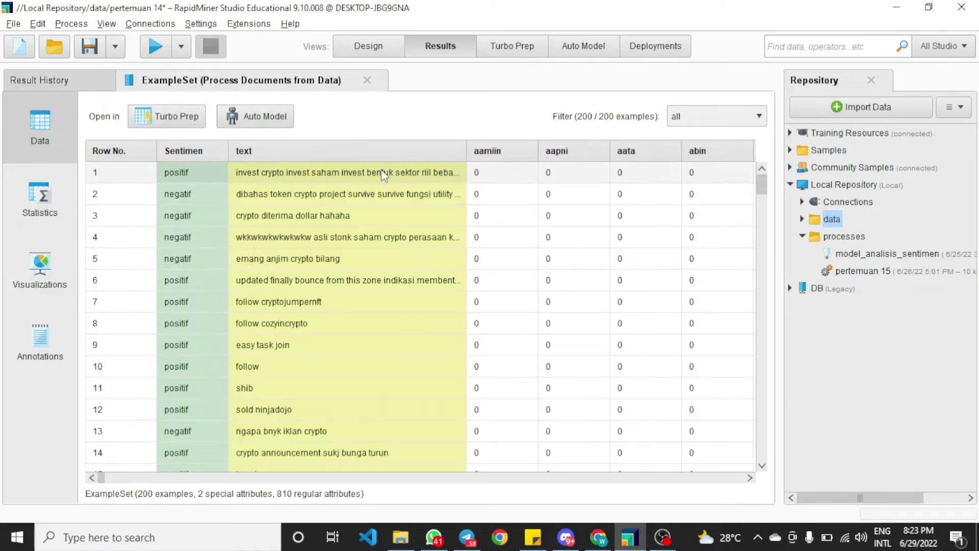
Browse the word-vector table horizontally and vertically to inspect the TF-IDF values of the generated term columns
left_click_drag(466, 151, 392, 150)
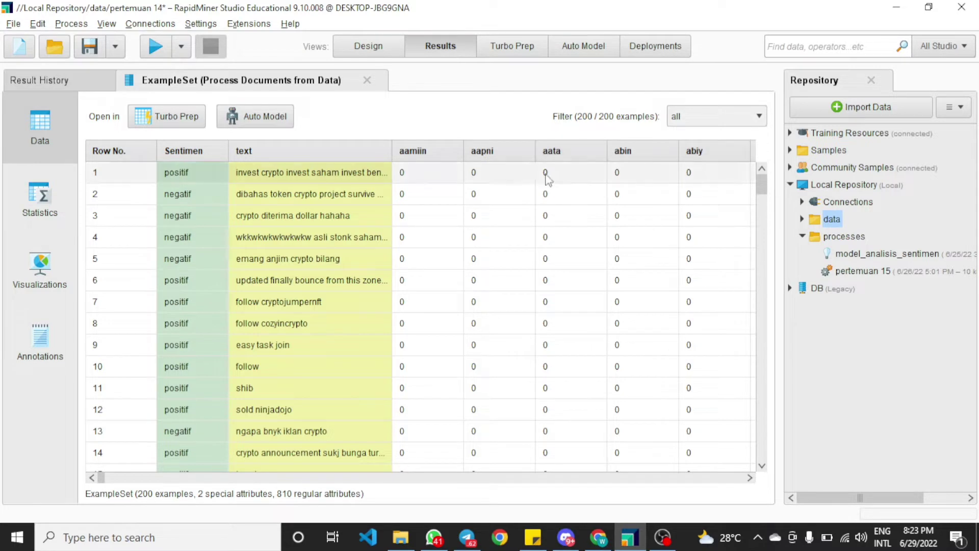
left_click_drag(100, 476, 123, 478)
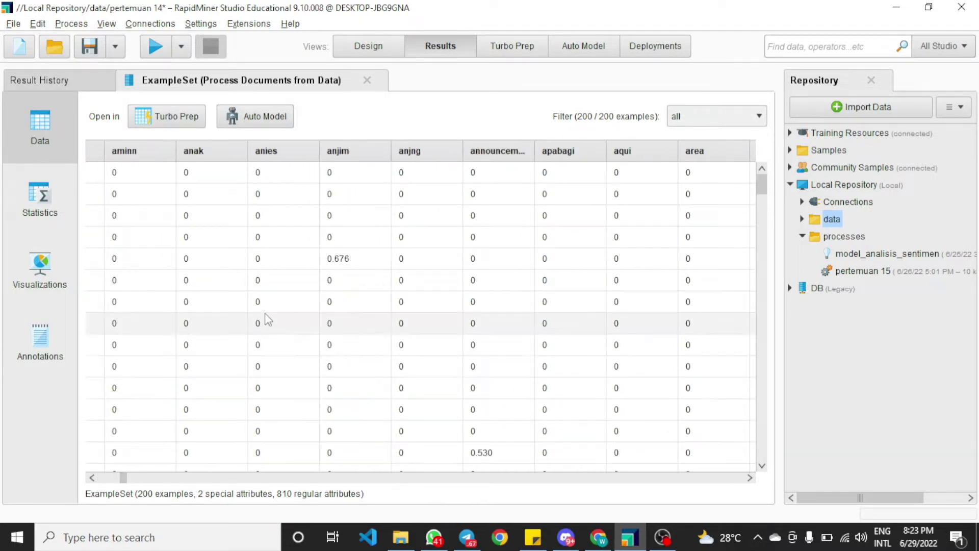
scroll(508, 351, "down", 3)
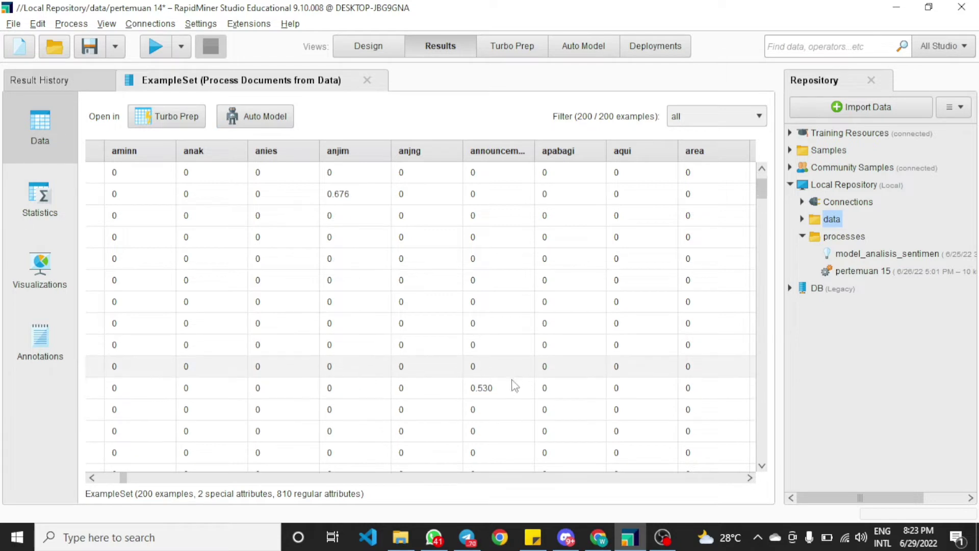
left_click(510, 391)
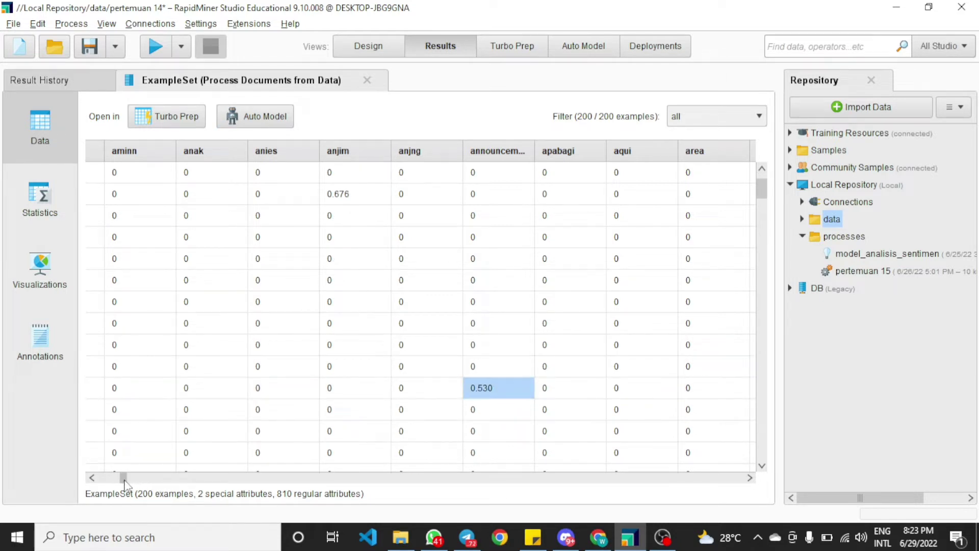
left_click_drag(124, 479, 130, 479)
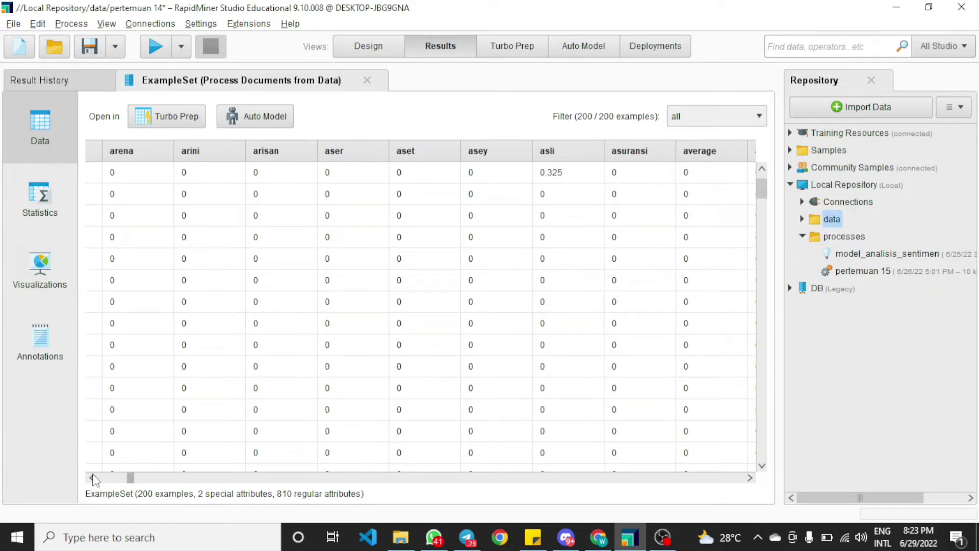
left_click_drag(132, 480, 96, 479)
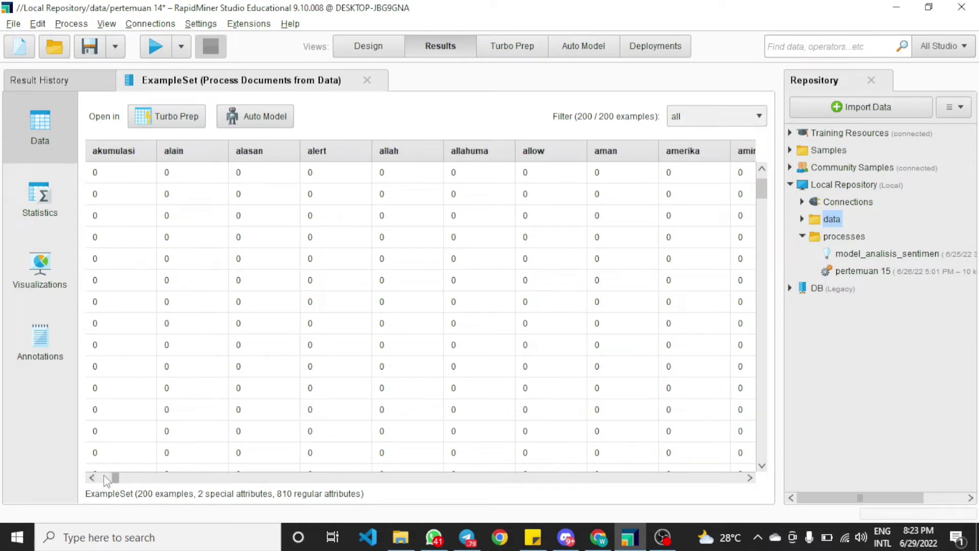
left_click(104, 479)
left_click(372, 47)
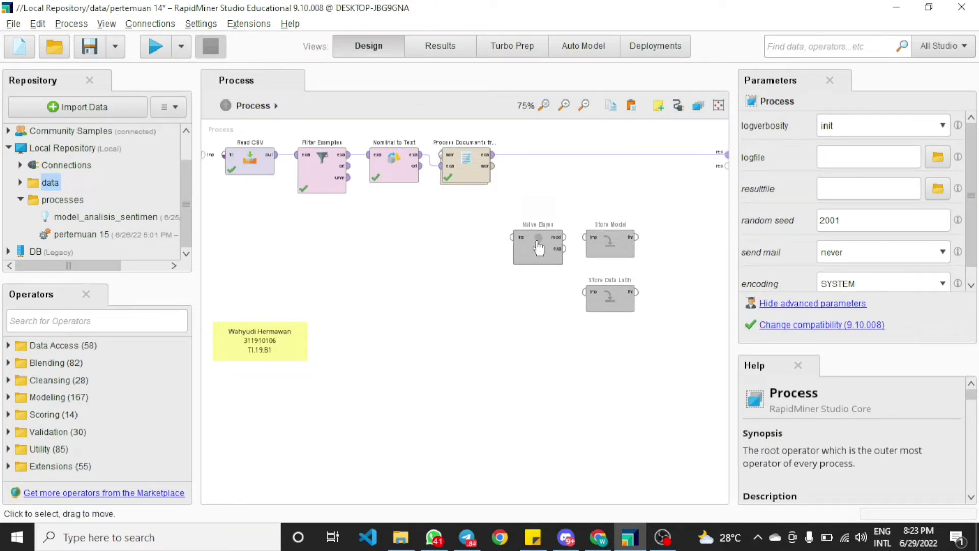
Insert Naive Bayes after Process Documents from Data and Store Model after Naive Bayes in the main chain
left_click_drag(539, 248, 542, 171)
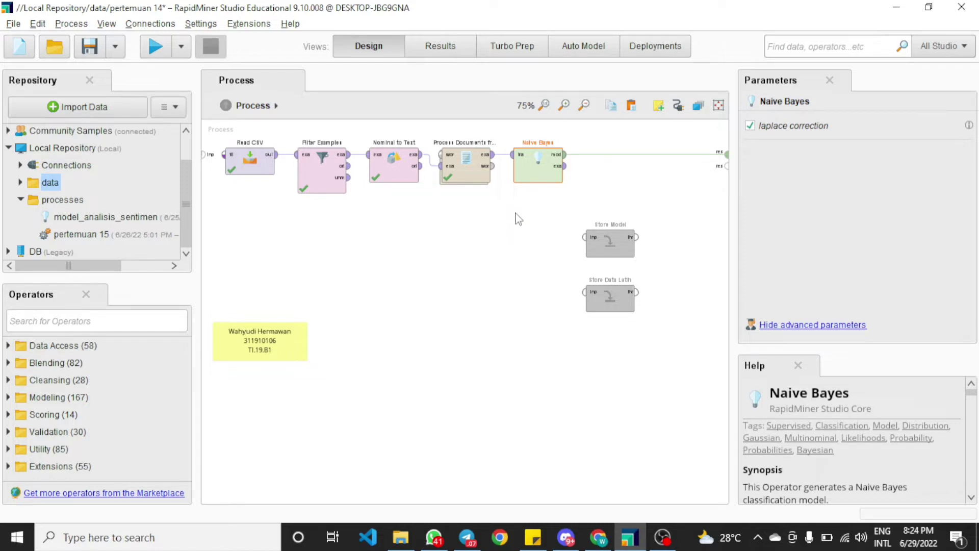
left_click_drag(612, 244, 598, 162)
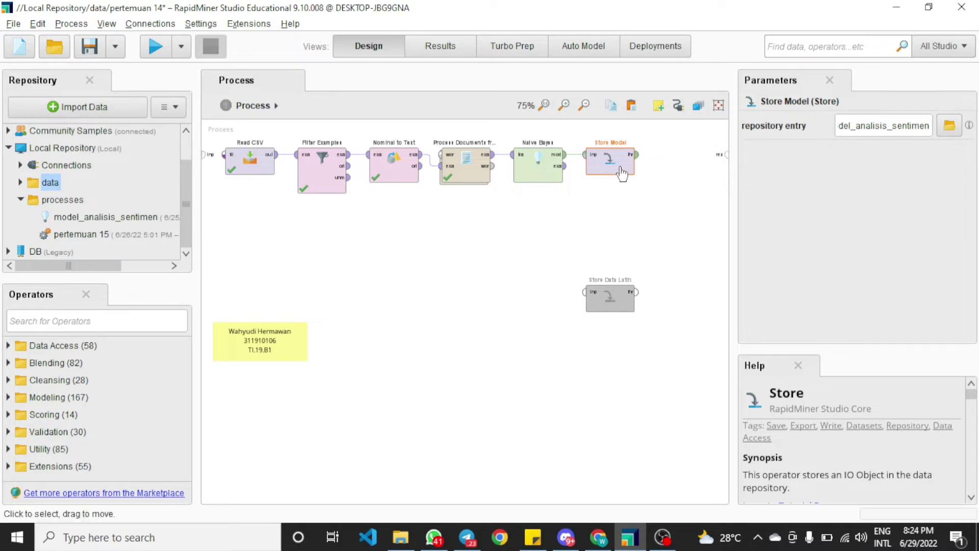
left_click_drag(616, 167, 644, 171)
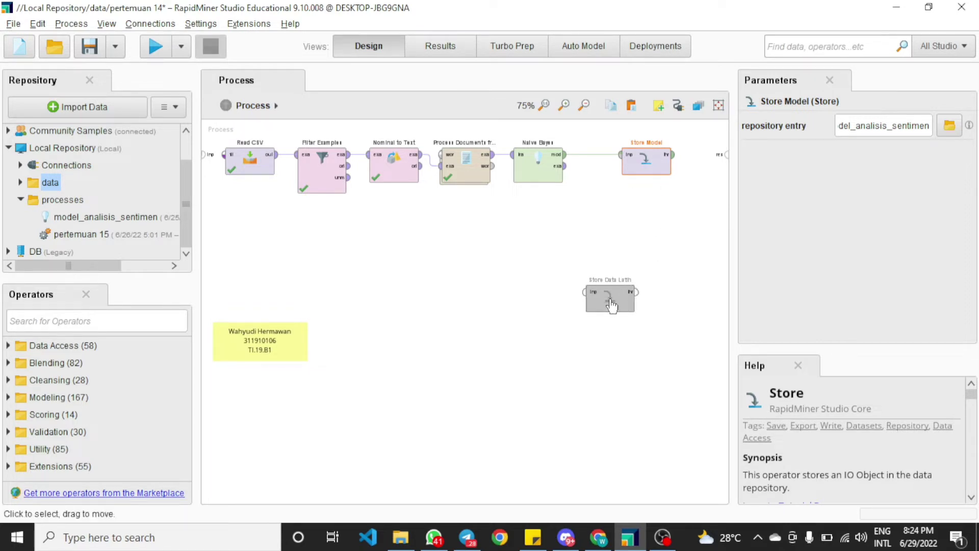
Place Store Data Latih below Store Model and connect Naive Bayes' example output to its input
left_click_drag(627, 291, 649, 209)
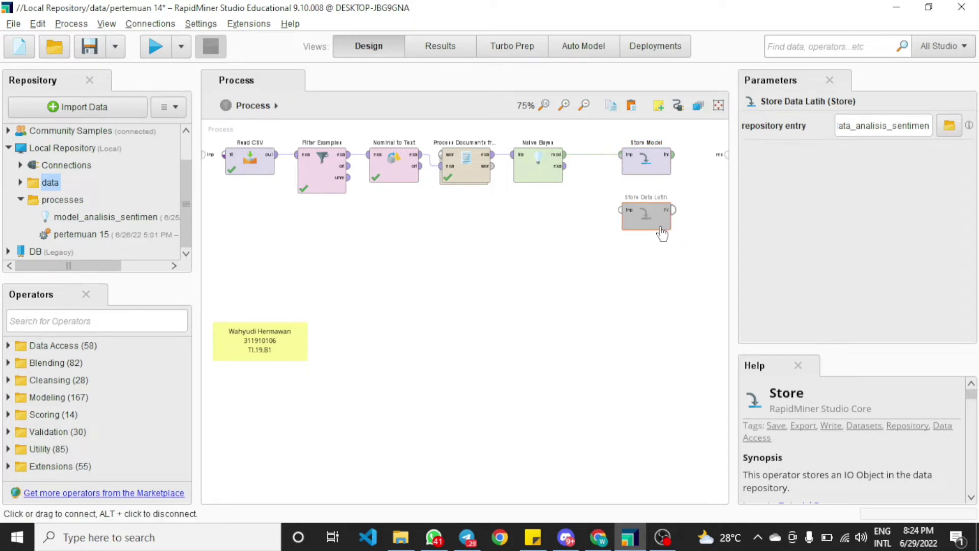
left_click(643, 250)
left_click(565, 167)
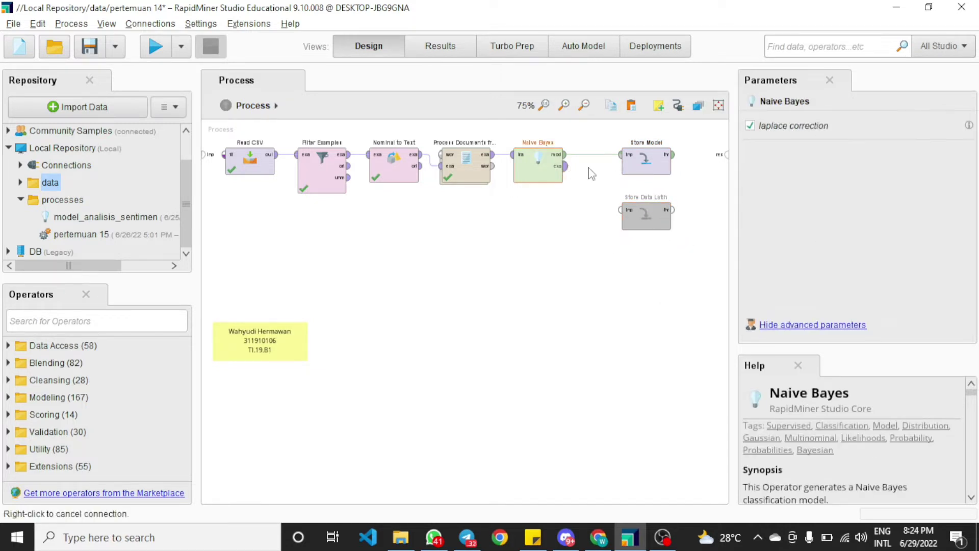
left_click(620, 210)
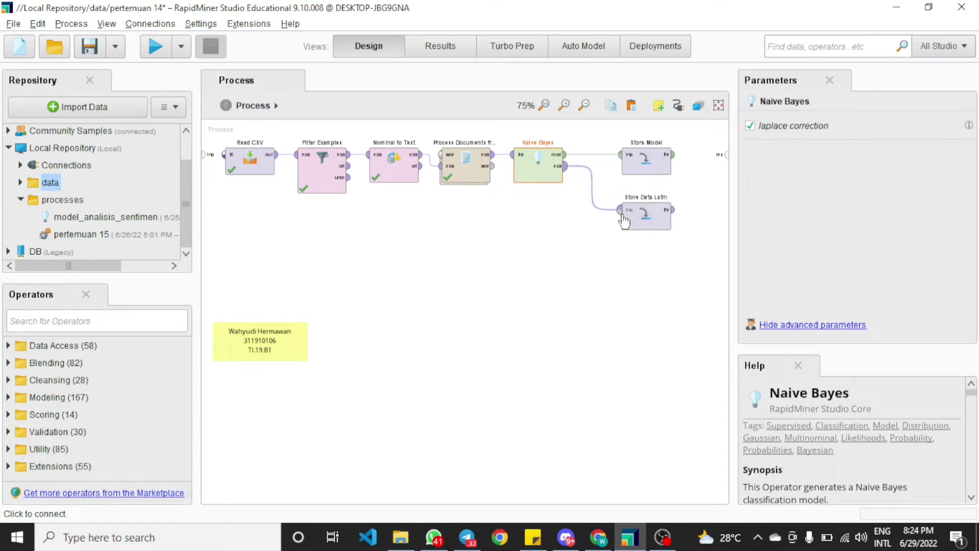
left_click(594, 255)
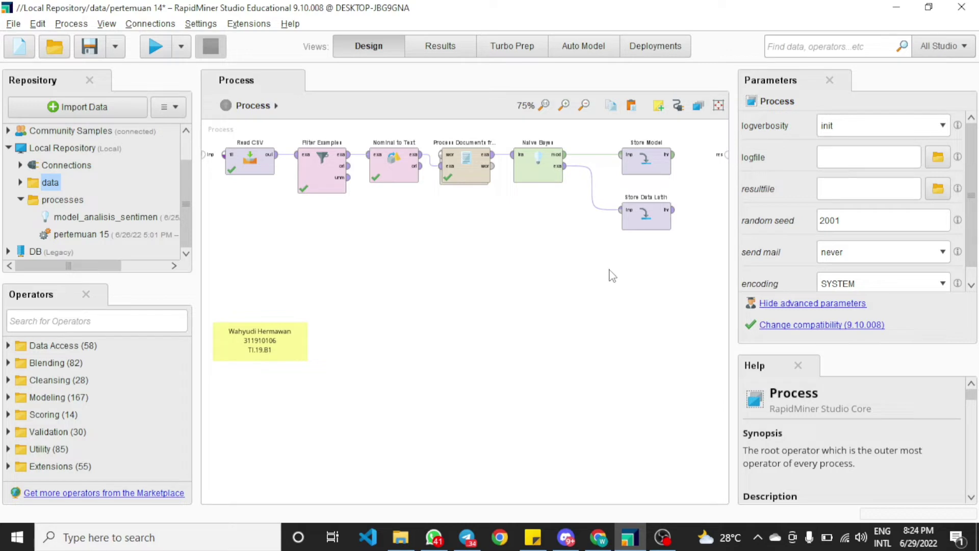
Set Store Model's repository entry to model_analisis_sentimen inside the processes folder
double_click(653, 163)
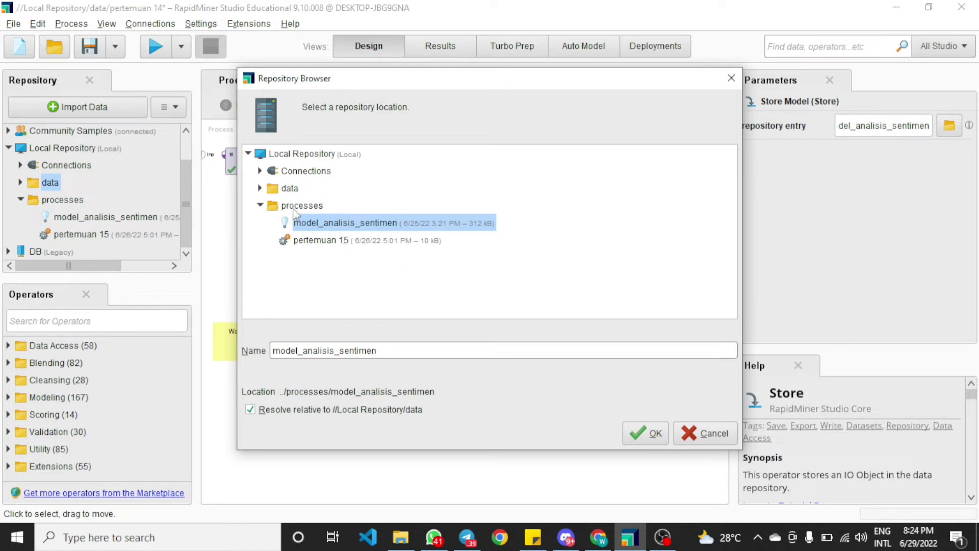
left_click(302, 207)
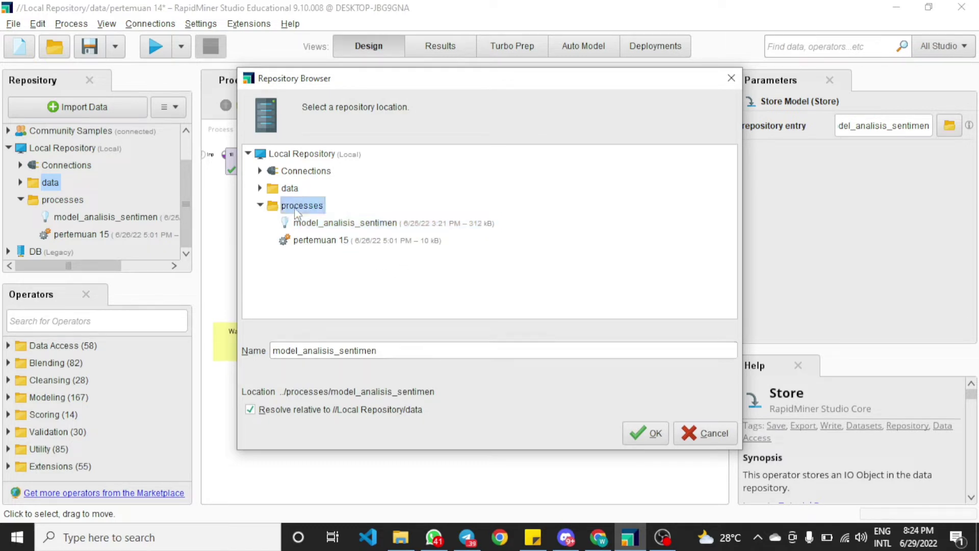
left_click(330, 350)
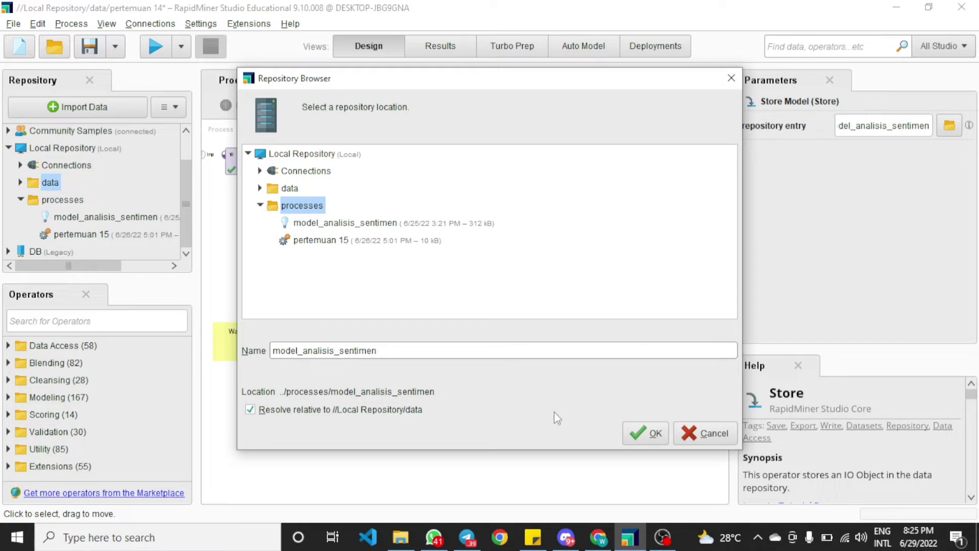
left_click(645, 434)
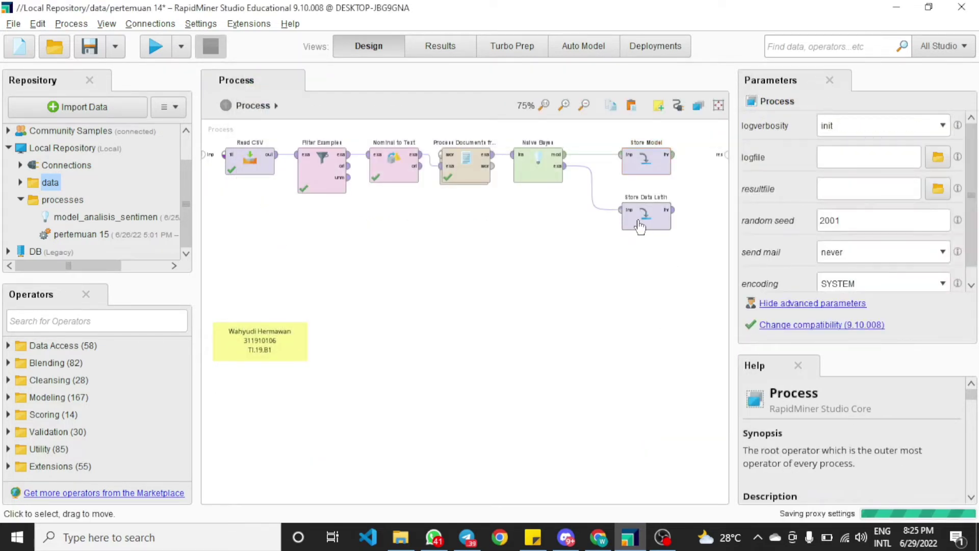
Set Store Data Latih's repository entry to data_analisis_sentimen in the data folder
double_click(646, 224)
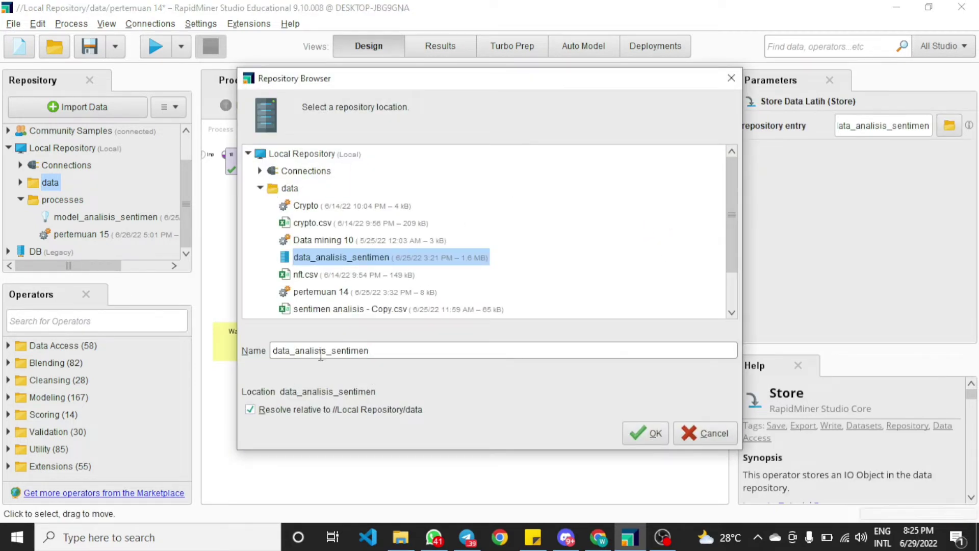
left_click_drag(388, 353, 225, 350)
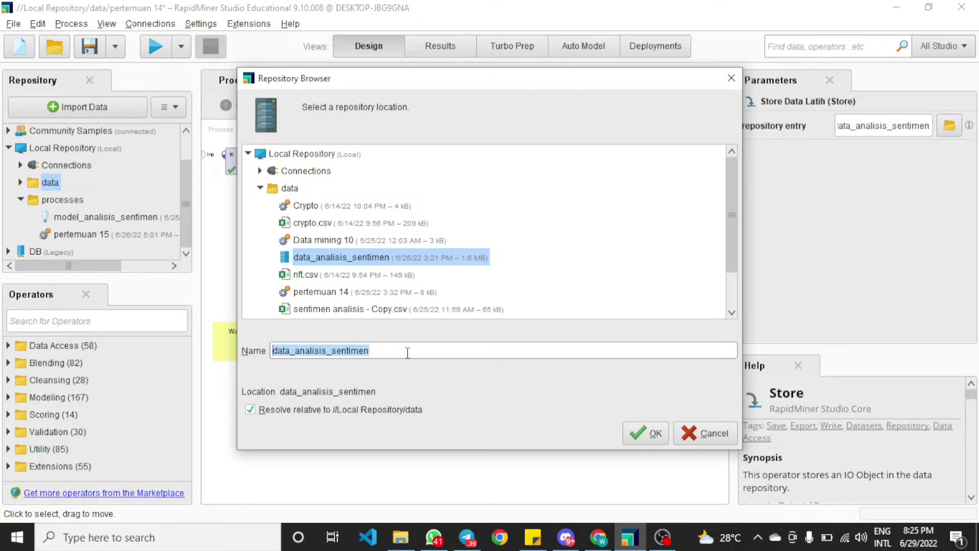
left_click(656, 435)
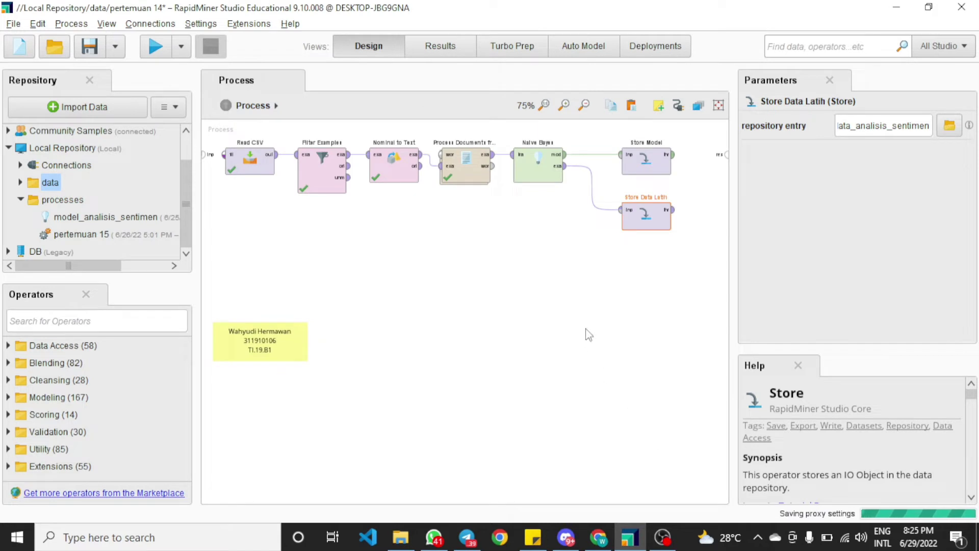
left_click(572, 319)
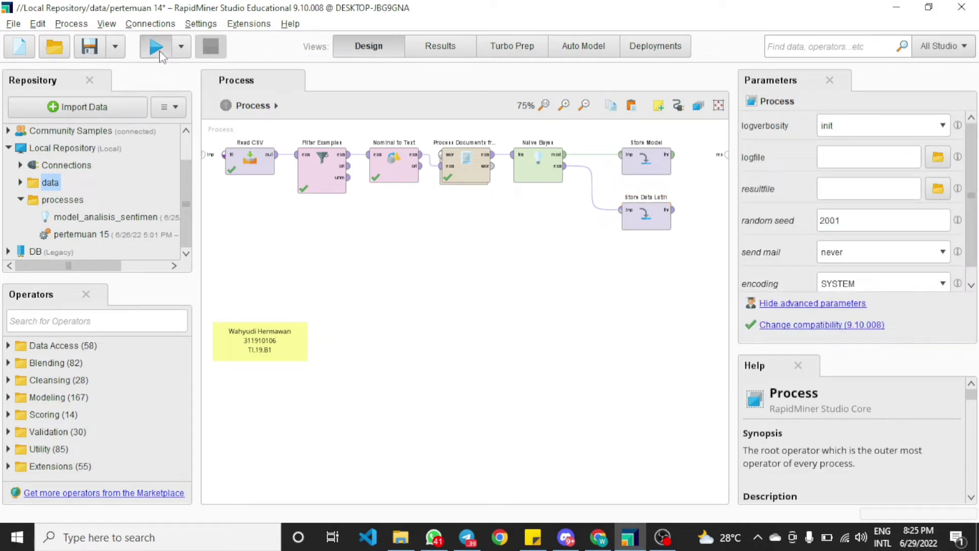
Run the process and check the data and processes repository folders for the stored data_analisis_sentimen and model_analisis_sentimen entries
left_click(156, 47)
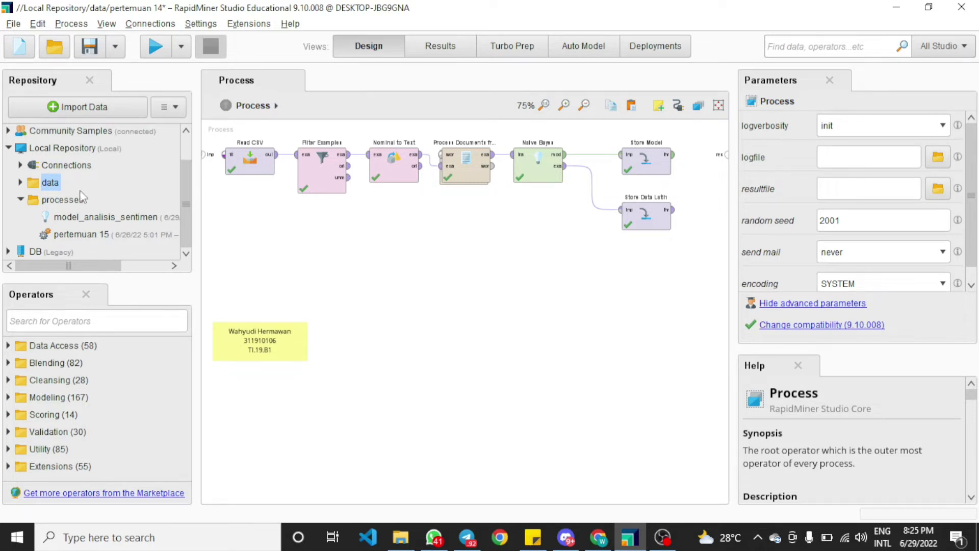
left_click(20, 182)
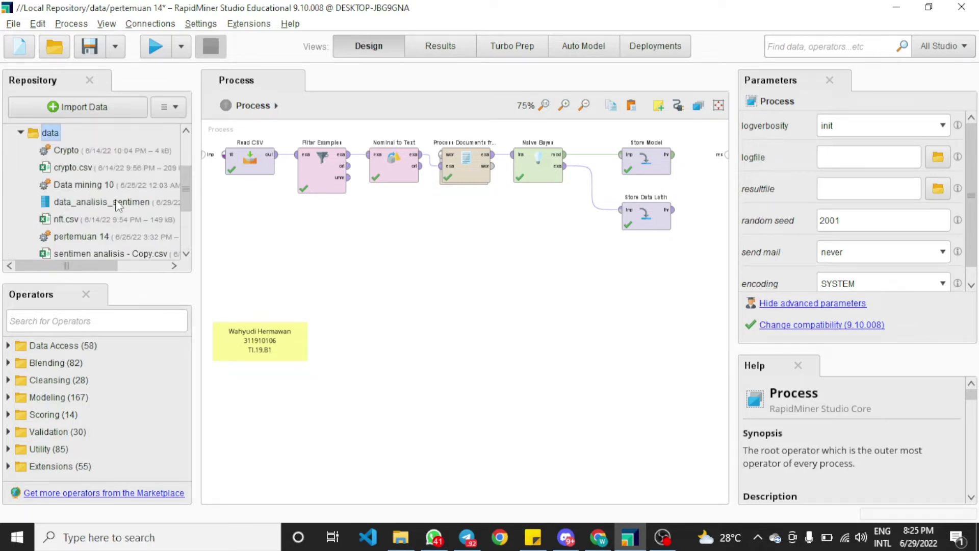
scroll(117, 204, "down", 2)
scroll(113, 194, "up", 1)
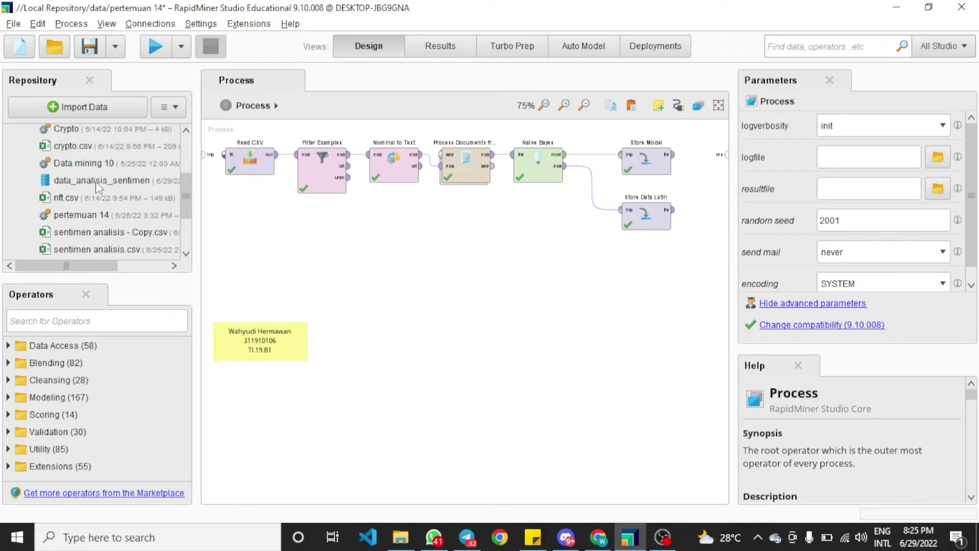
left_click(96, 182)
scroll(141, 205, "up", 1)
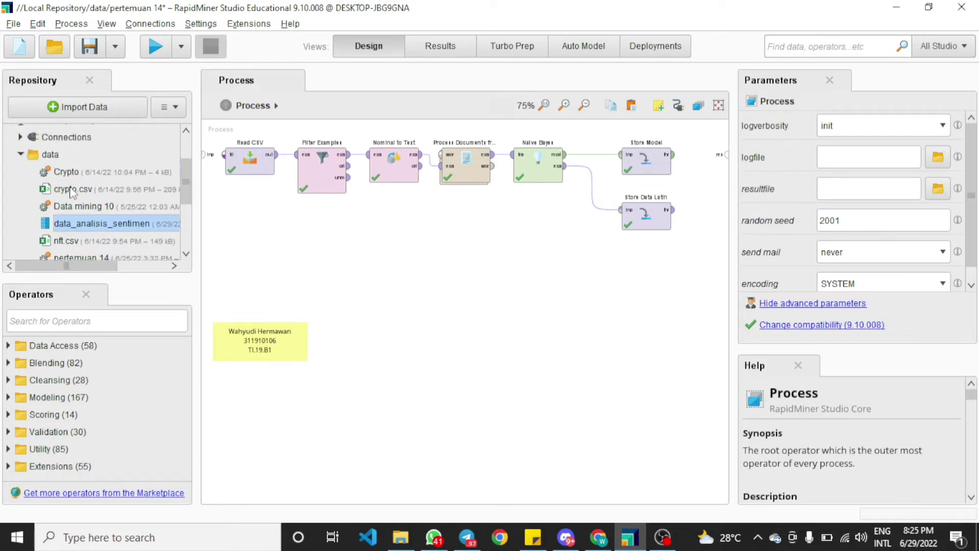
left_click(22, 156)
left_click(62, 200)
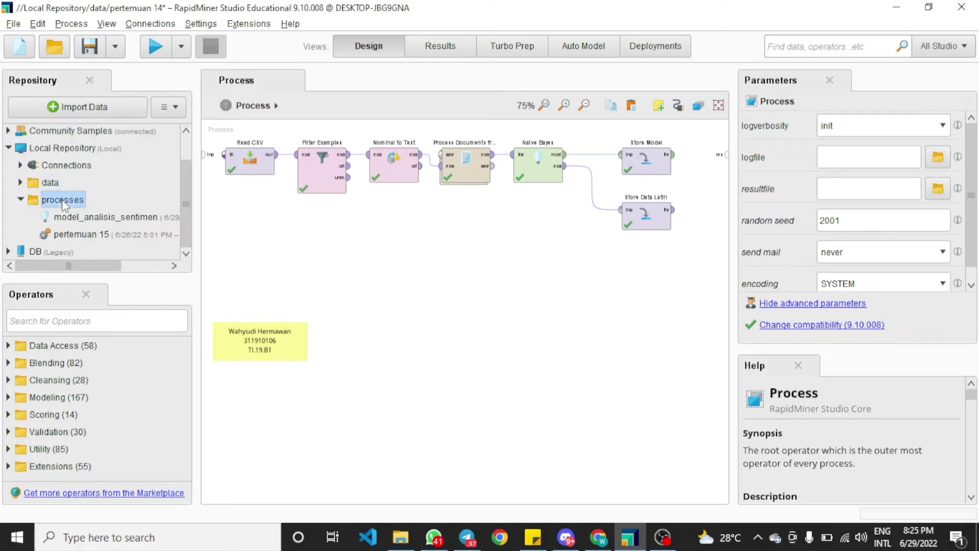
left_click(99, 220)
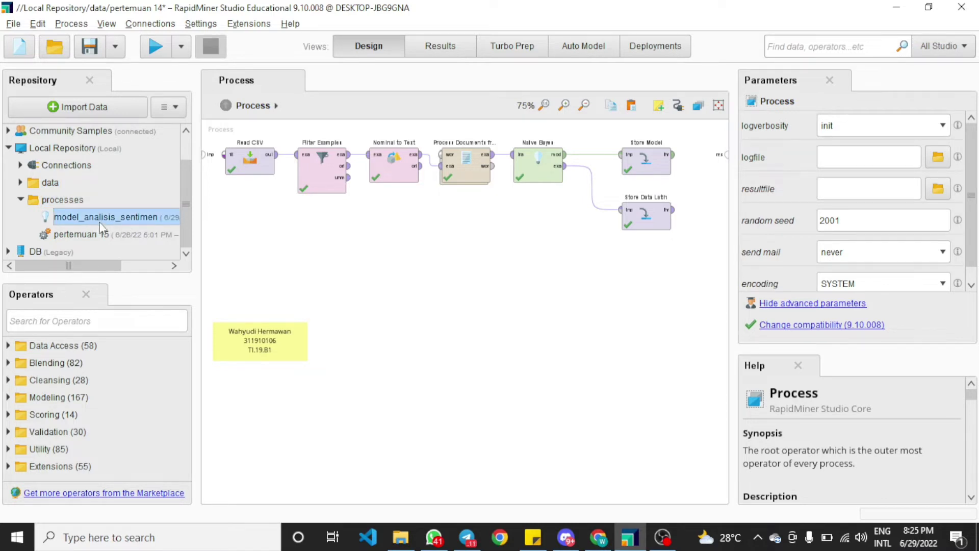
left_click(20, 200)
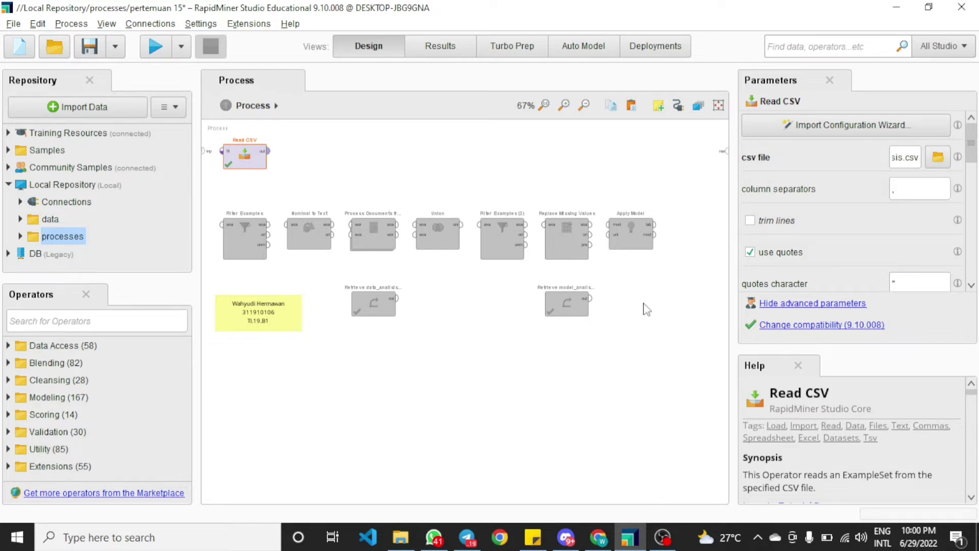
In the pertemuan 15 process, connect Read CSV's output to the process result and run it
left_click(262, 153)
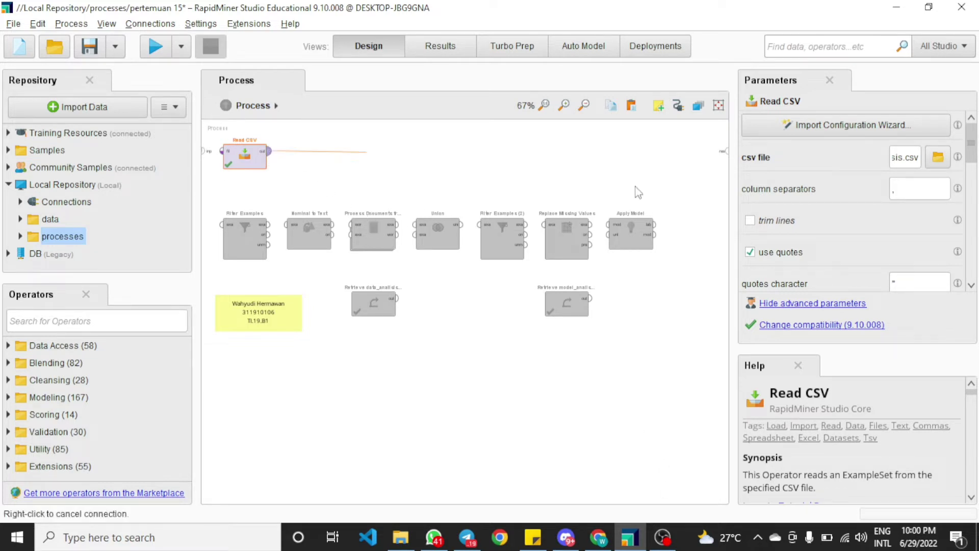
left_click(726, 153)
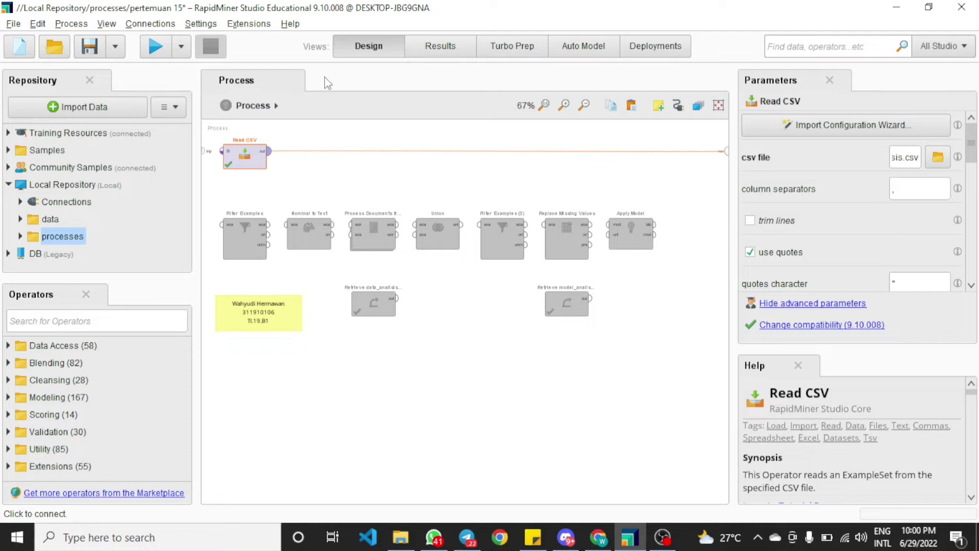
left_click(155, 49)
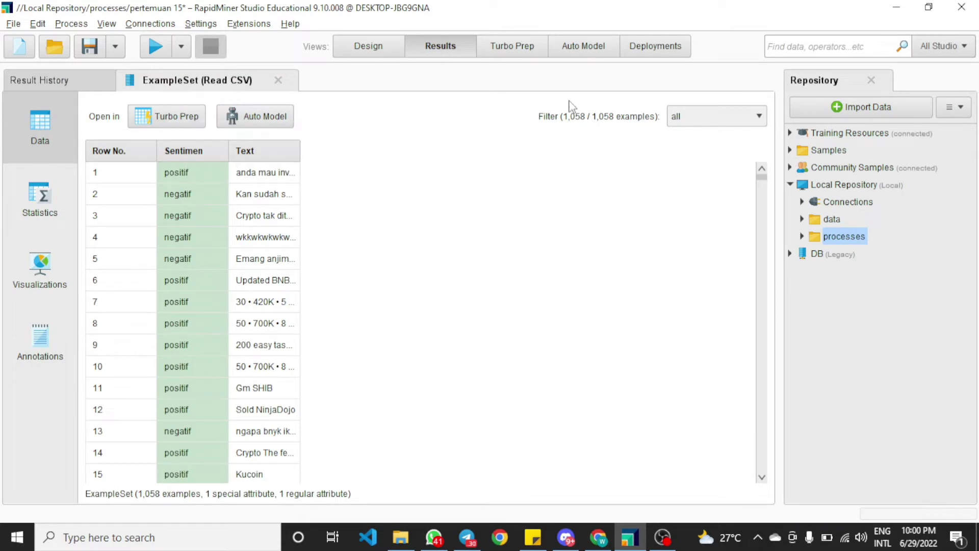
Scroll through the Read CSV results to examine the rows around 200 and their Sentimen labels
left_click_drag(762, 178, 756, 231)
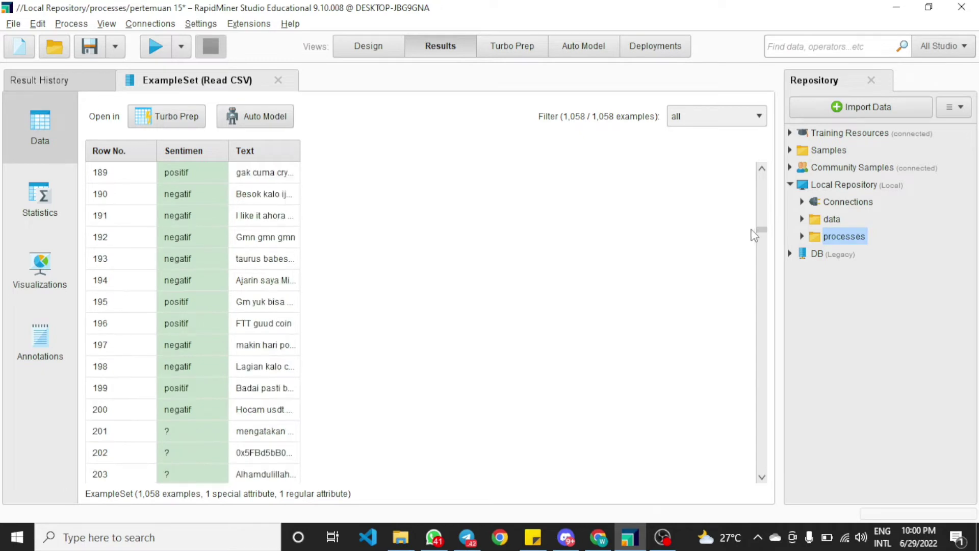
left_click(191, 405)
scroll(208, 389, "down", 1)
scroll(216, 389, "down", 2)
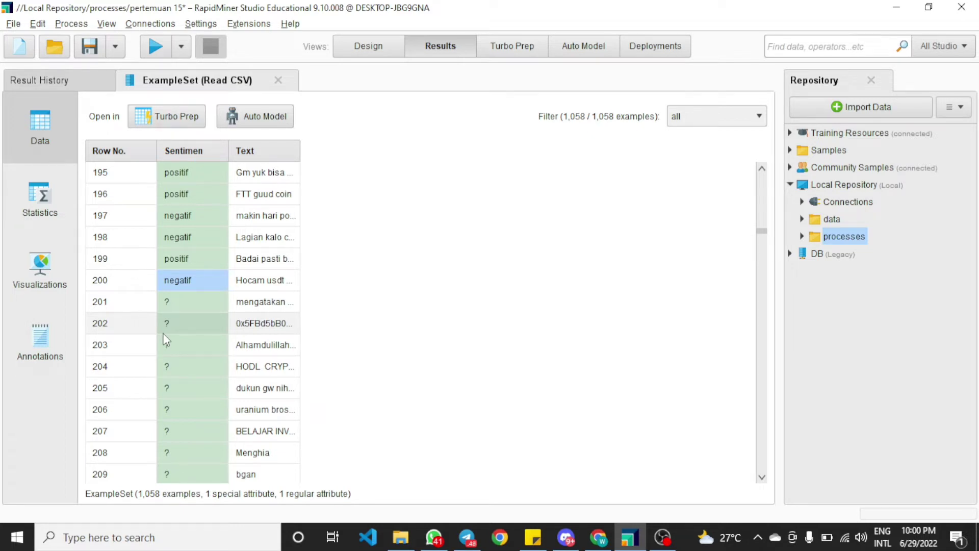
left_click(380, 49)
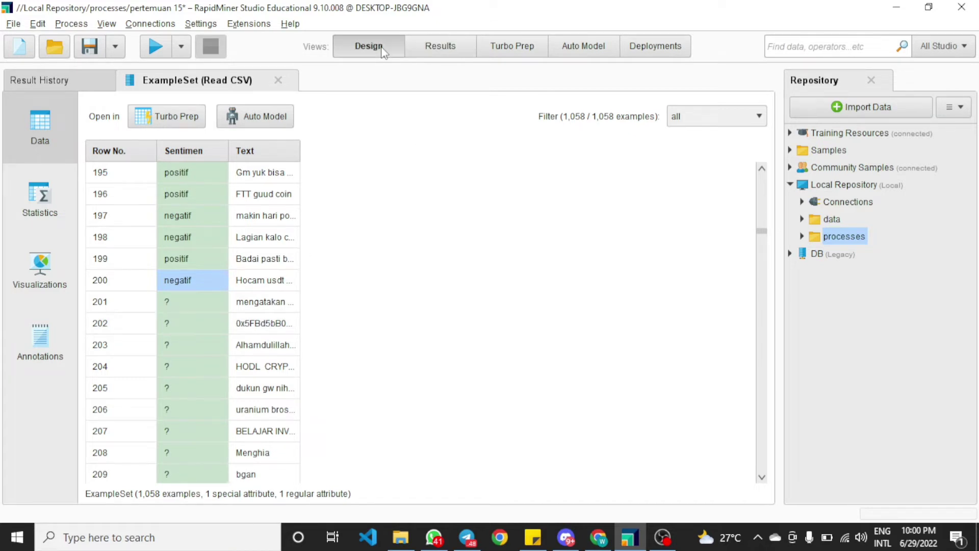
Place Filter Examples after Read CSV and set its filter to keep examples where Sentimen is missing
left_click(313, 279)
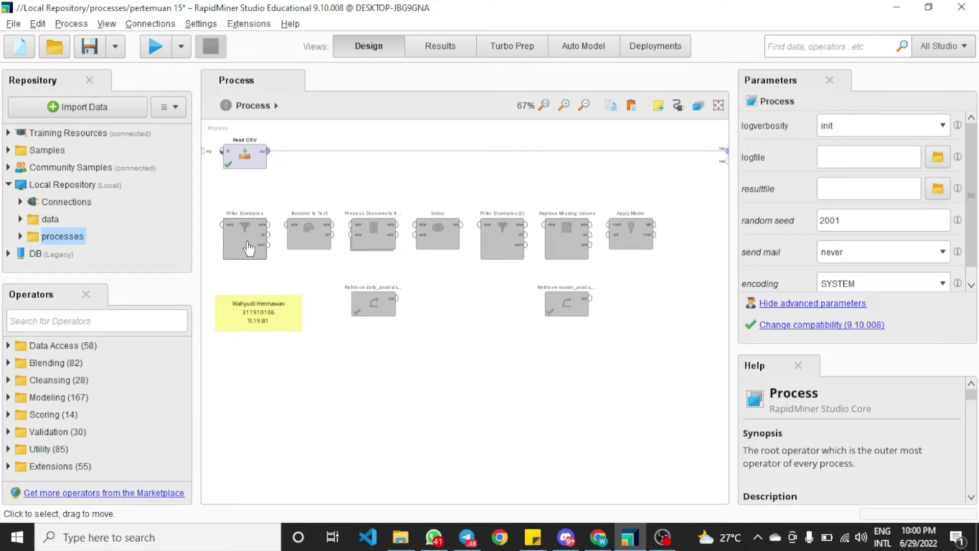
left_click_drag(249, 249, 307, 164)
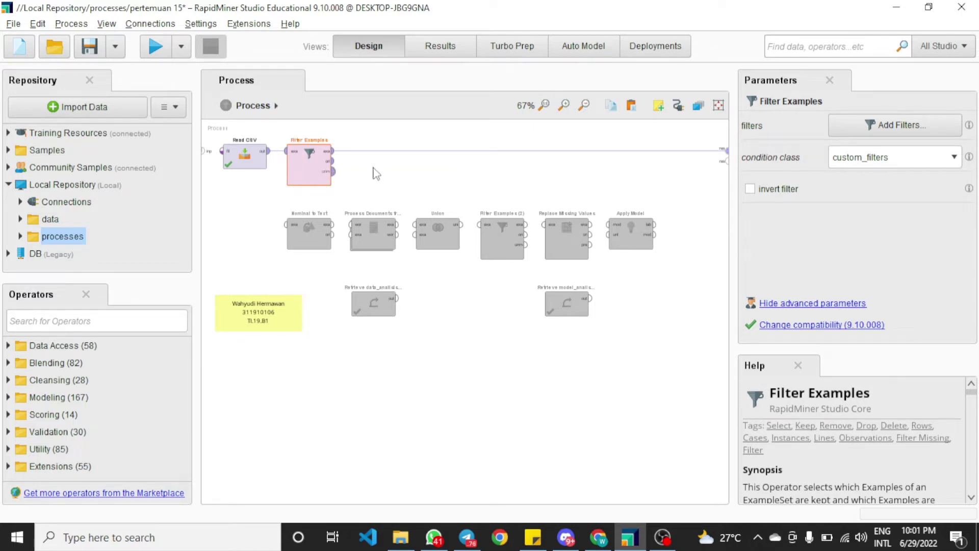
double_click(313, 164)
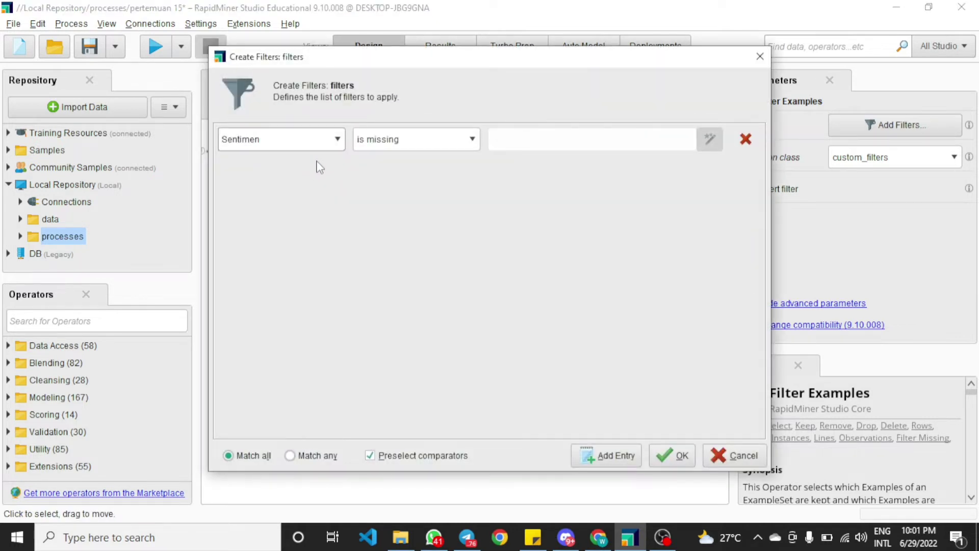
left_click(338, 139)
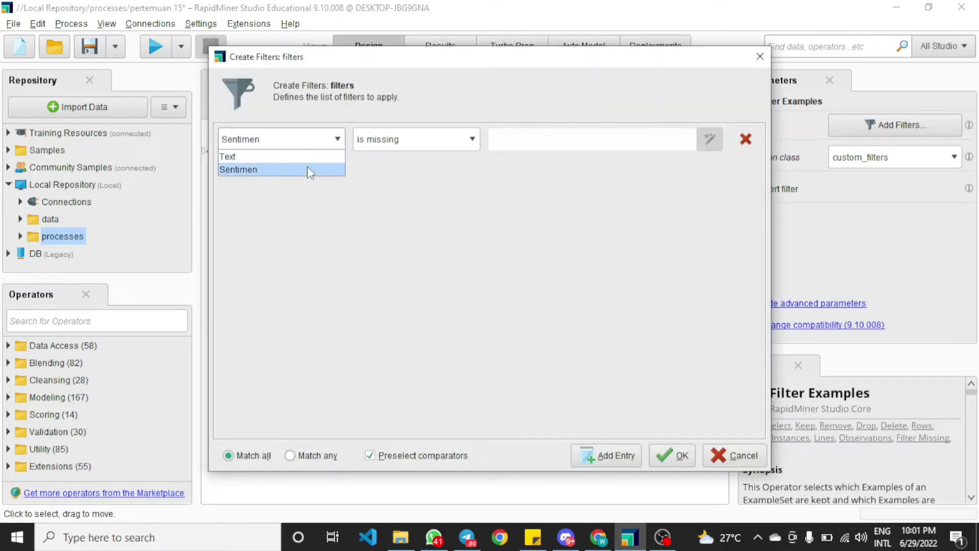
left_click(308, 168)
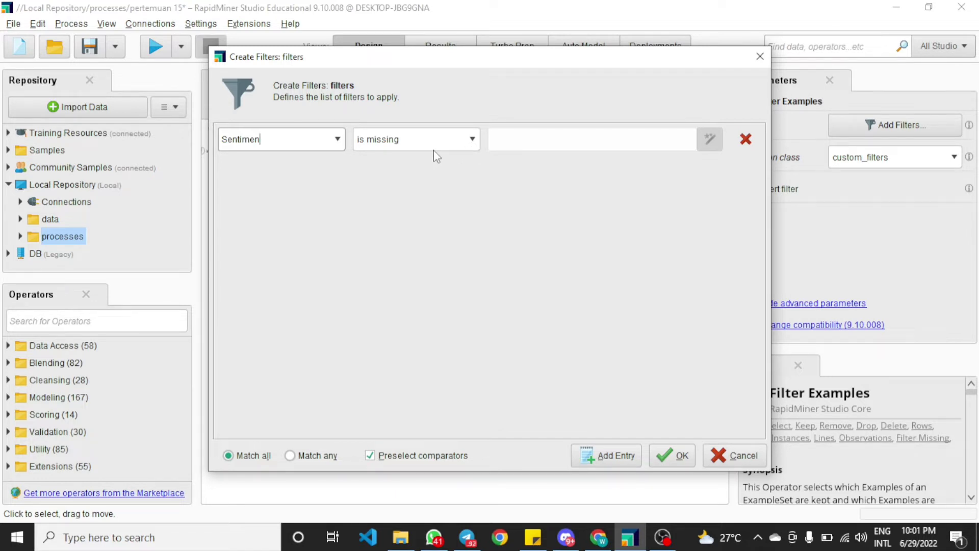
left_click(669, 457)
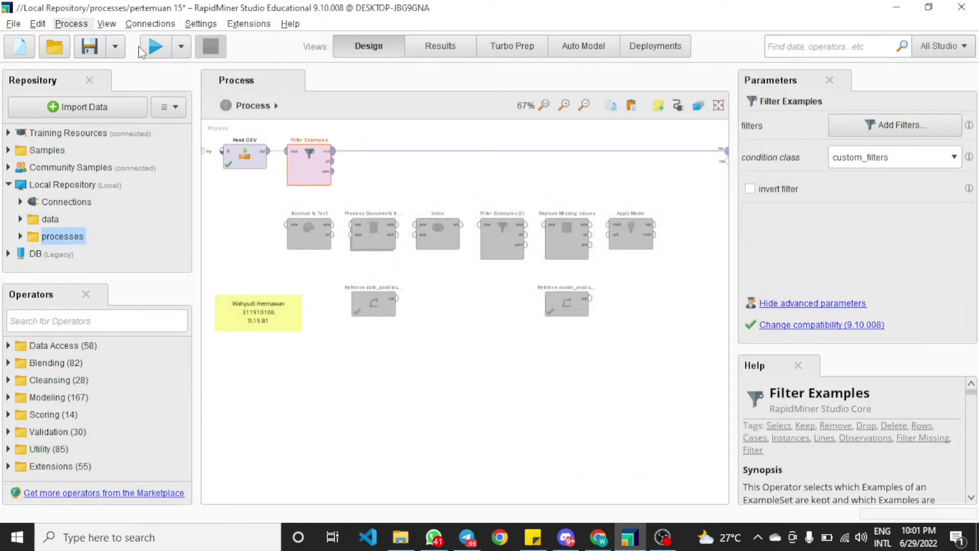
Run the process and scroll through the filtered examples with unlabeled Sentimen values
left_click(155, 48)
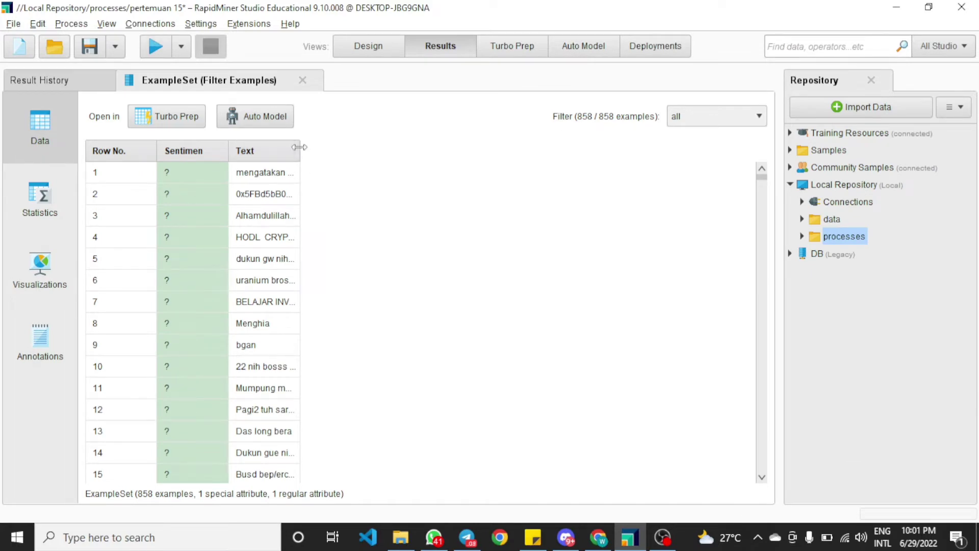
left_click_drag(300, 147, 607, 148)
scroll(182, 188, "down", 5)
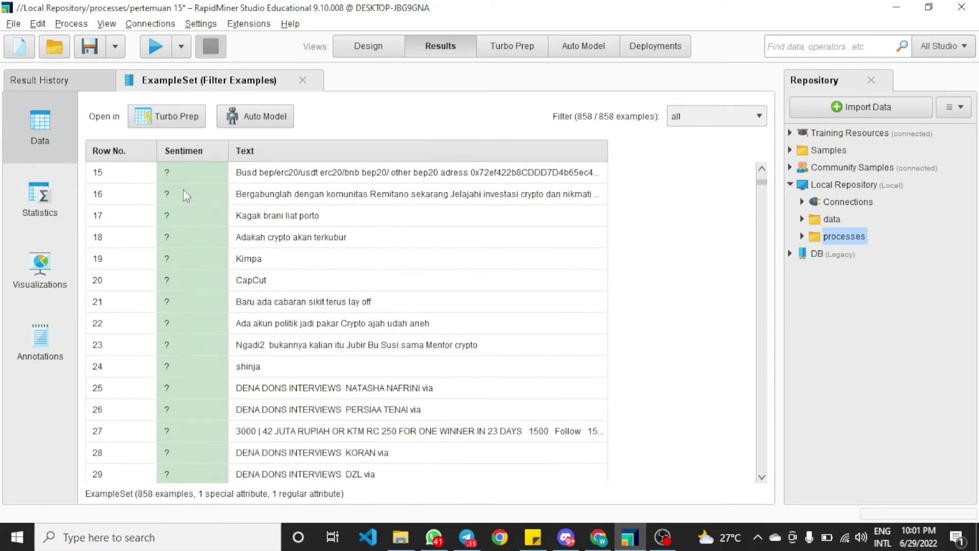
scroll(183, 189, "down", 6)
scroll(184, 188, "up", 8)
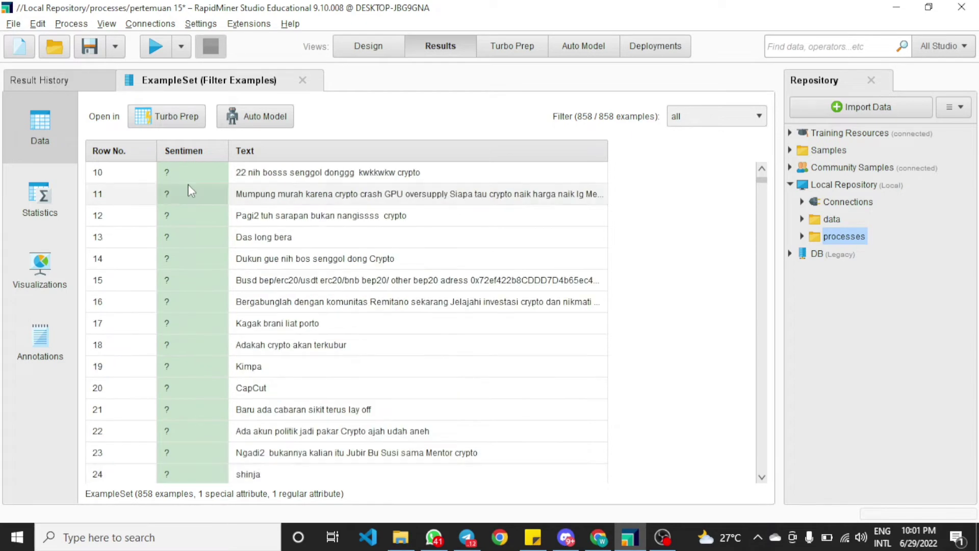
scroll(190, 191, "up", 2)
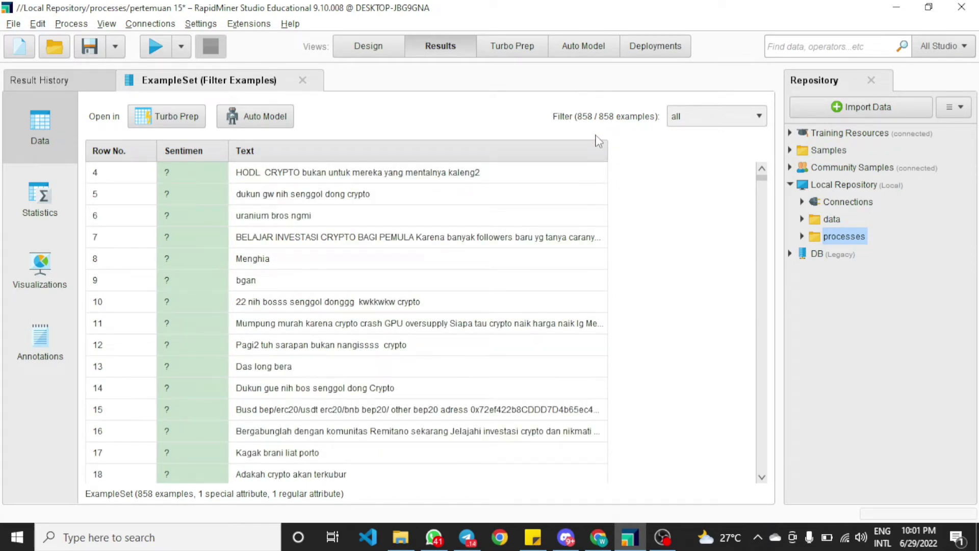
Move Nominal to Text after Filter Examples in the main flow and enable it
left_click(381, 48)
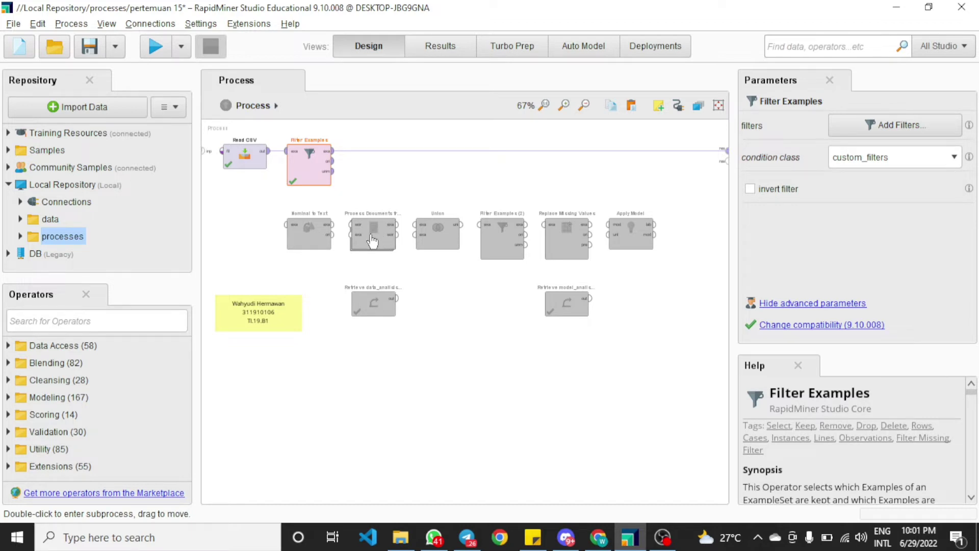
left_click(309, 232)
left_click_drag(322, 204, 371, 166)
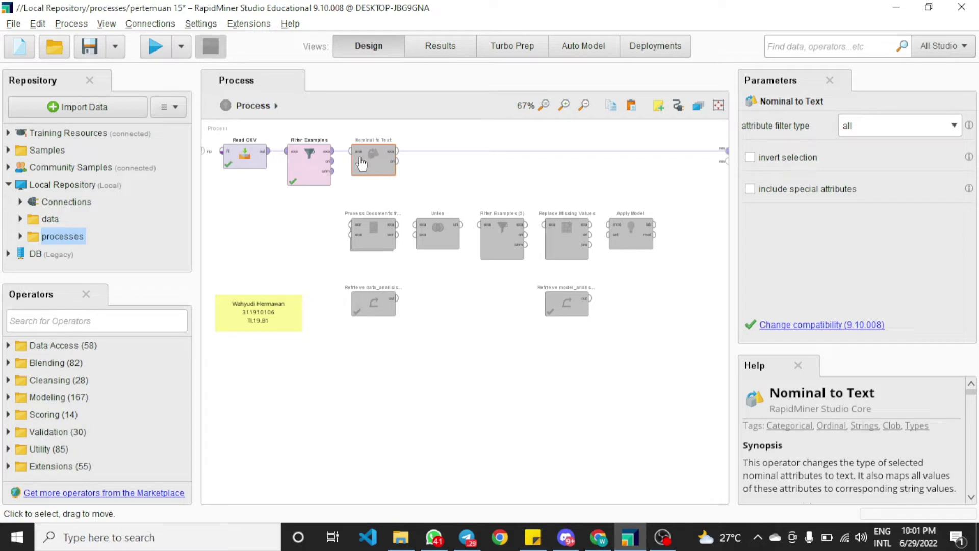
key("ctrl+e")
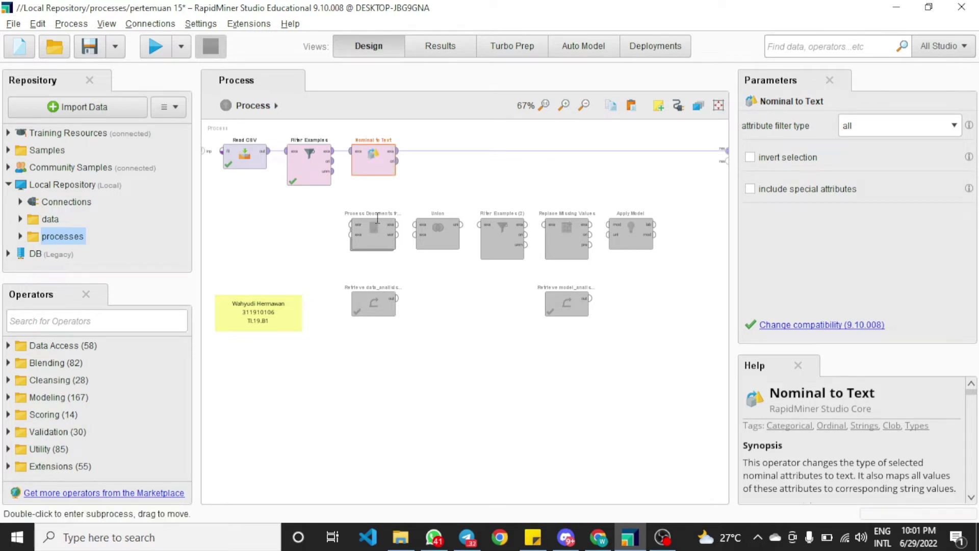
Move Process Documents from Data after Nominal to Text, enable it, and review its subprocess operators
left_click_drag(374, 232, 437, 160)
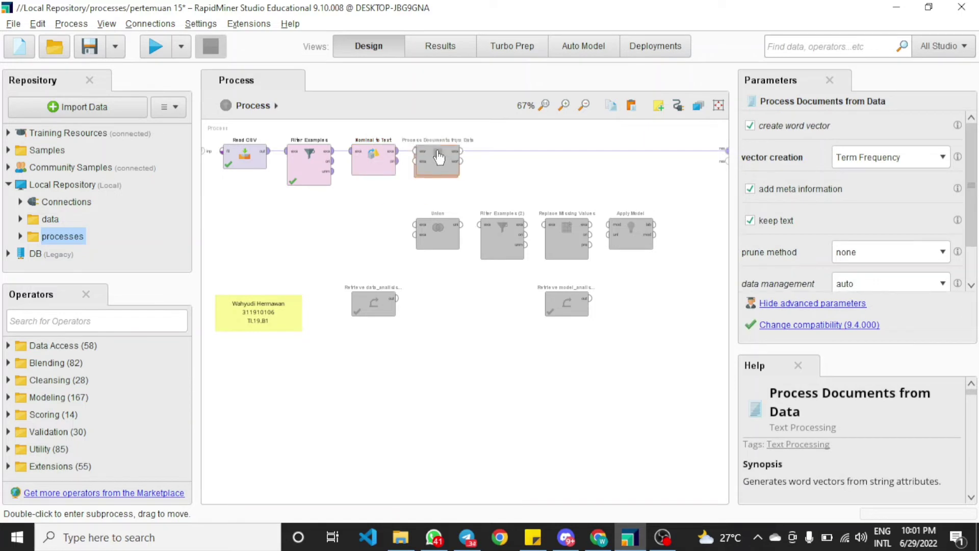
key("ctrl+e")
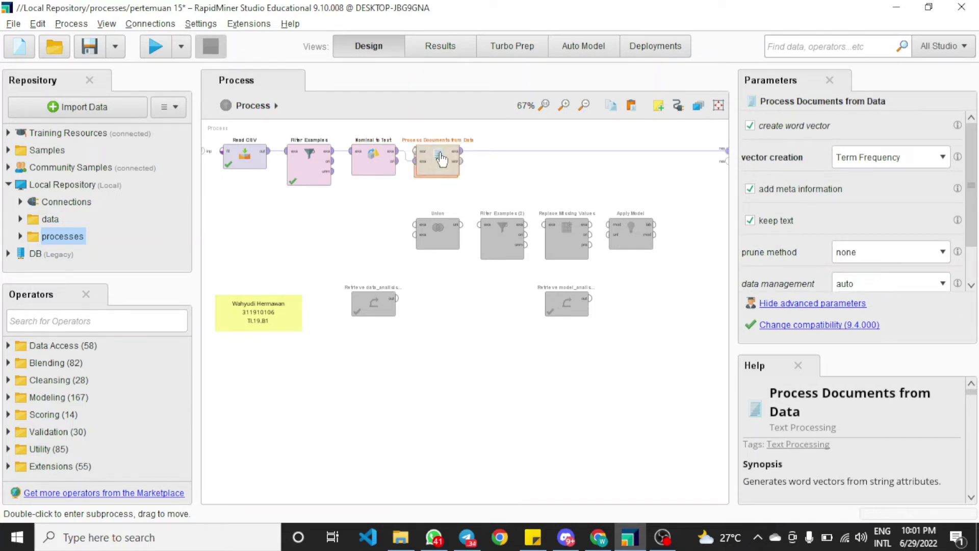
left_click(499, 185)
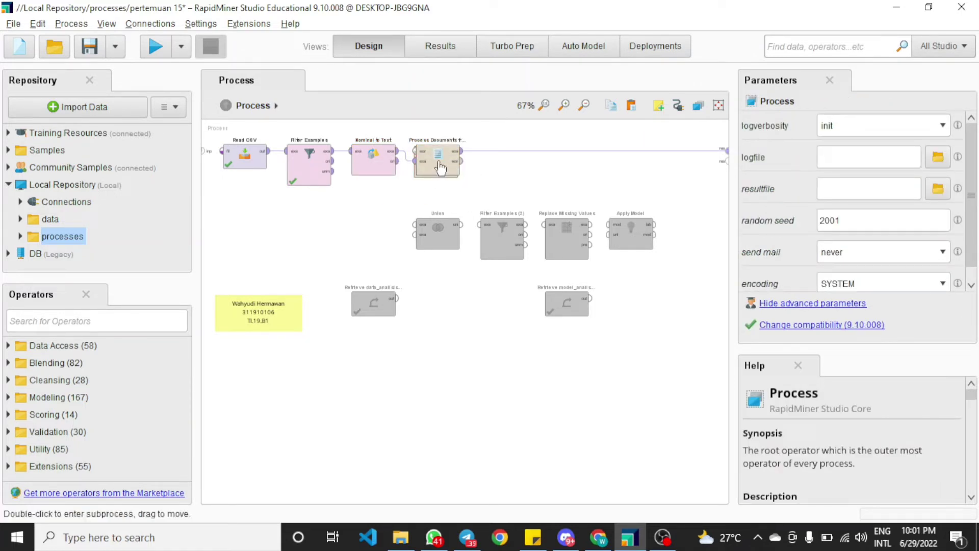
left_click(440, 168)
double_click(440, 167)
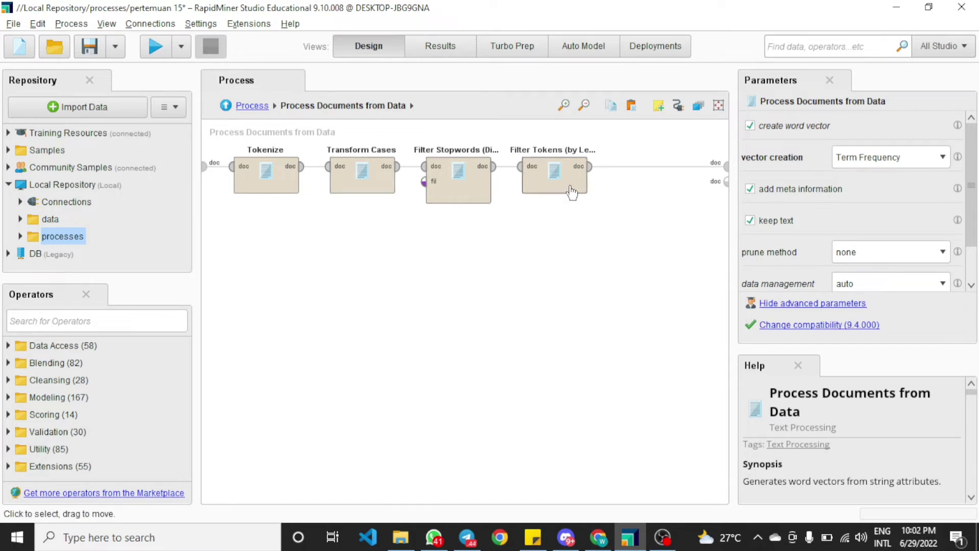
left_click(252, 106)
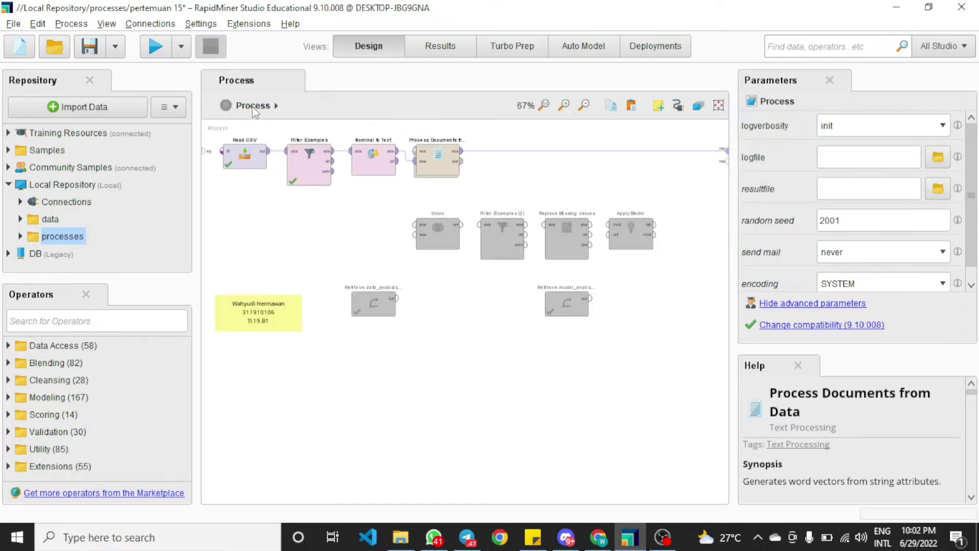
Run the process and widen the text column to examine the word vectors
left_click(156, 46)
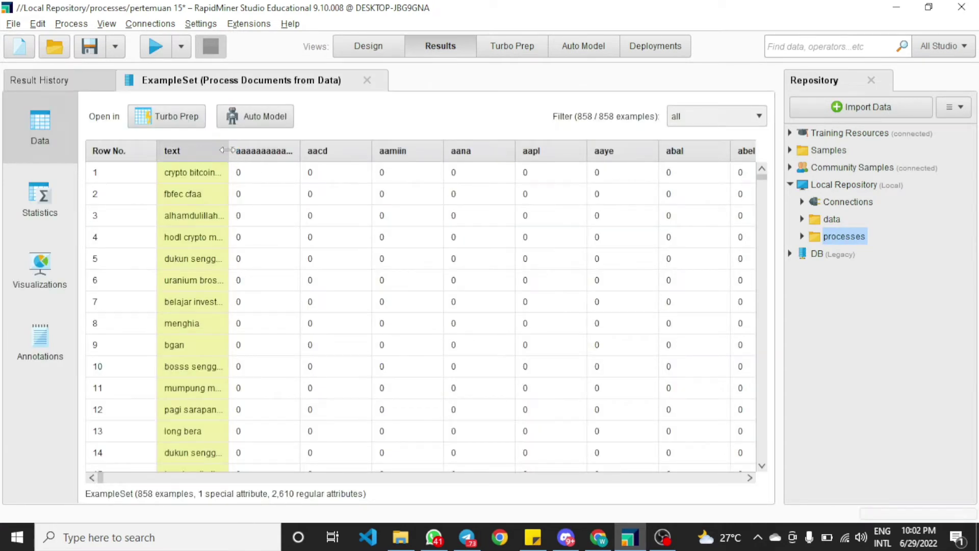
left_click_drag(228, 152, 389, 155)
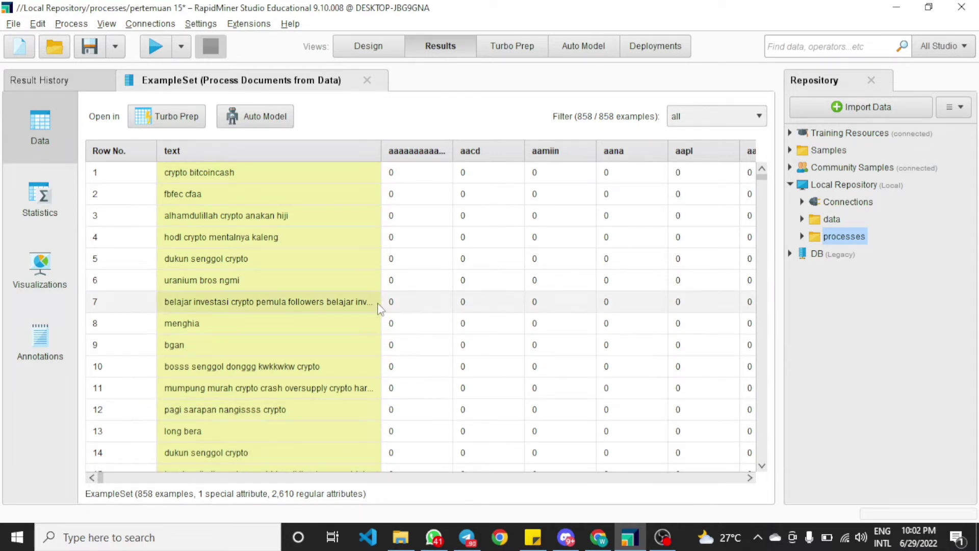
Shift the lower operators down the canvas and delete the existing Retrieve data_analisis_sentimen operator
left_click(365, 49)
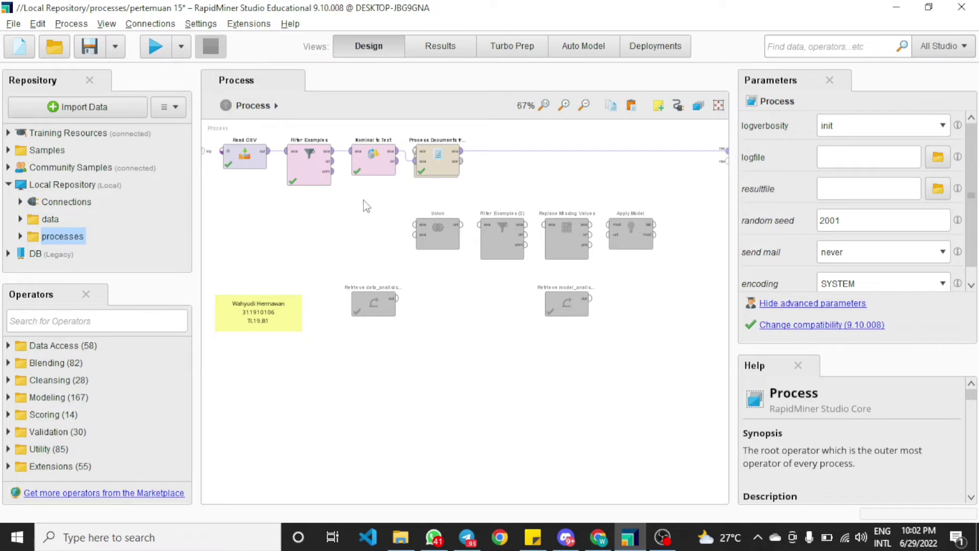
left_click_drag(331, 194, 683, 356)
left_click_drag(511, 242, 515, 320)
left_click(493, 360)
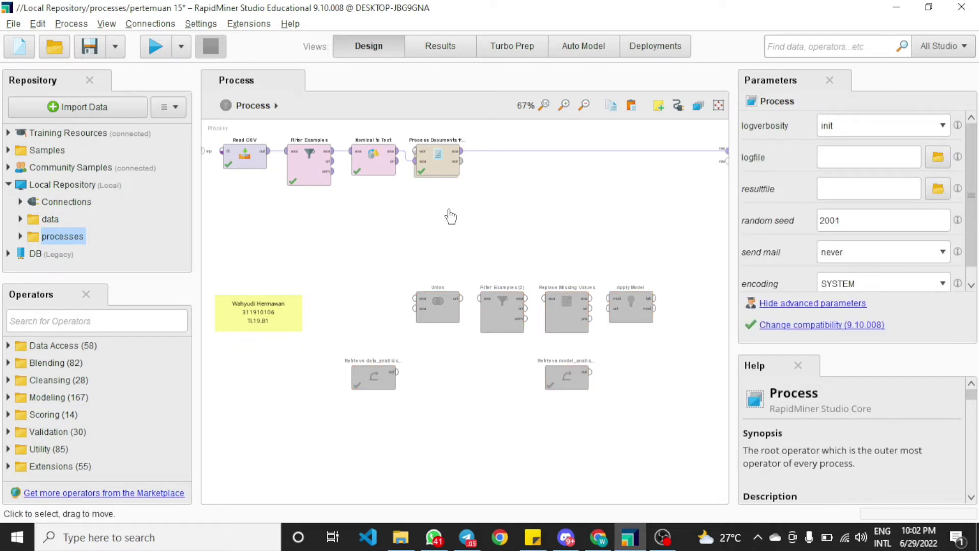
key("ctrl+z")
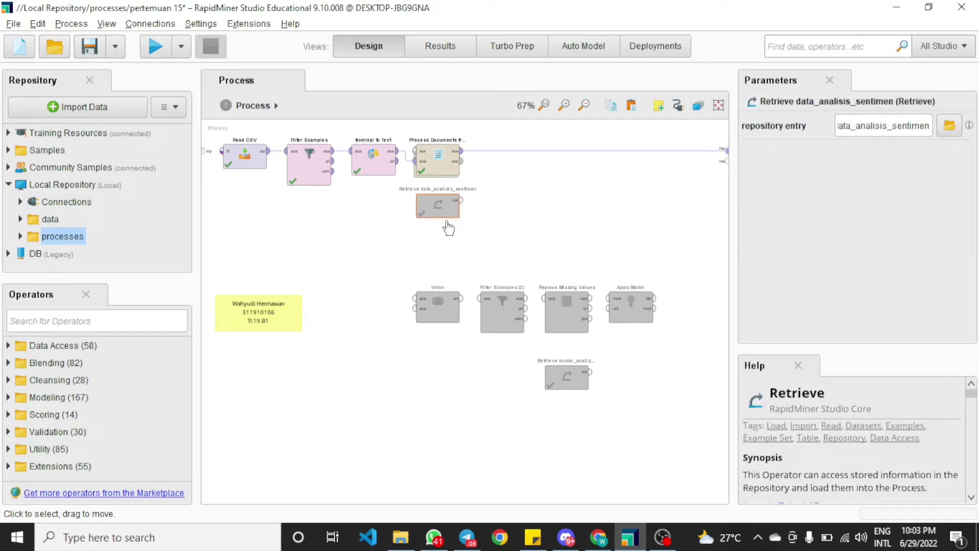
left_click_drag(448, 217, 449, 241)
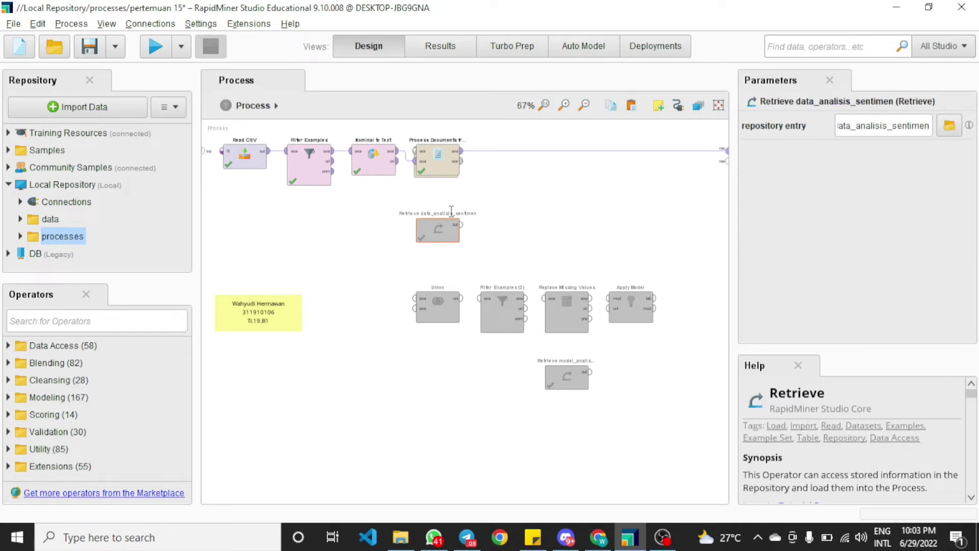
key("Delete")
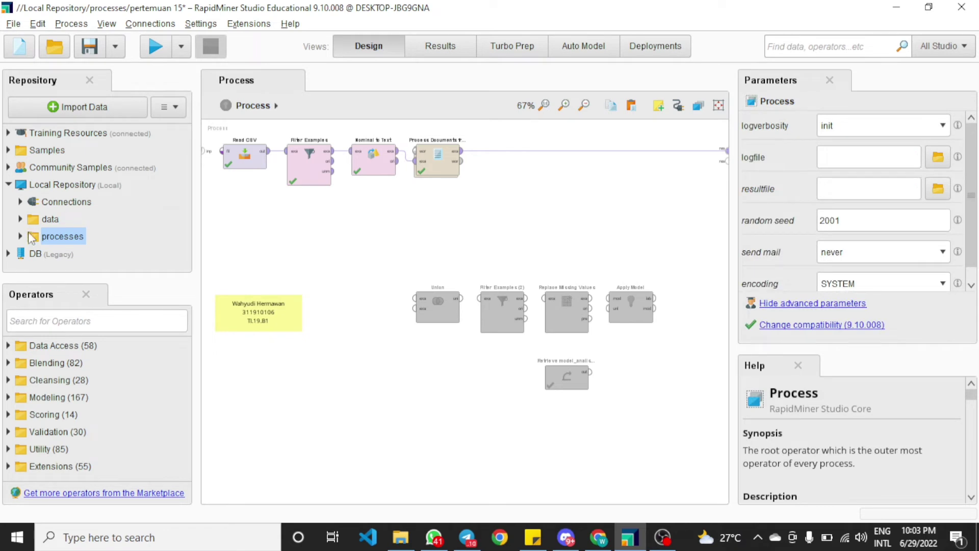
Add data_analisis_sentimen from the data folder as a Retrieve operator and connect its output to a process result
left_click(21, 219)
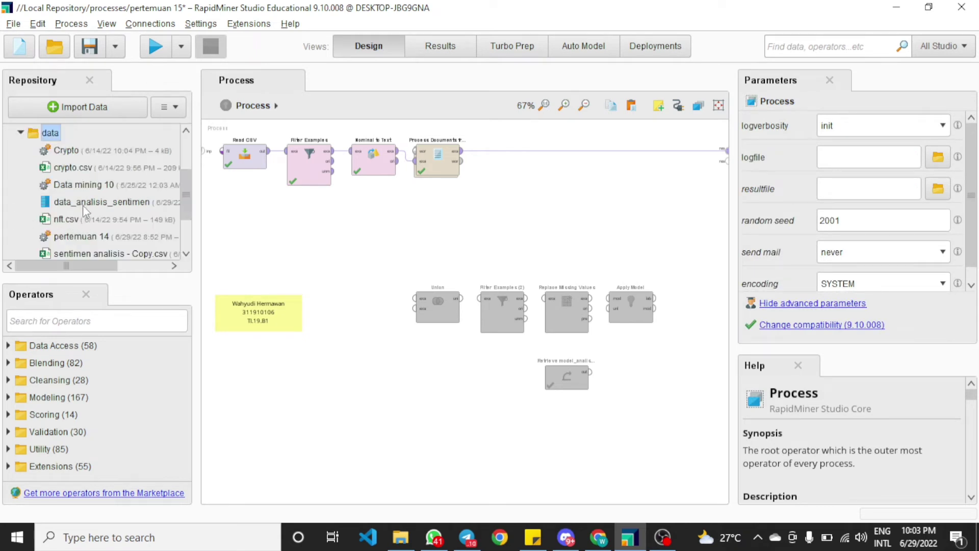
left_click_drag(86, 209, 442, 223)
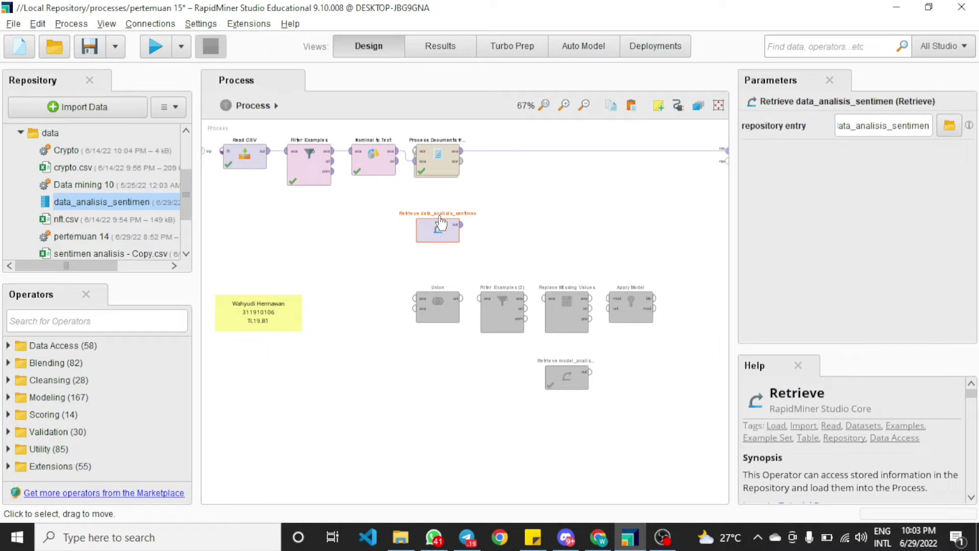
left_click(462, 225)
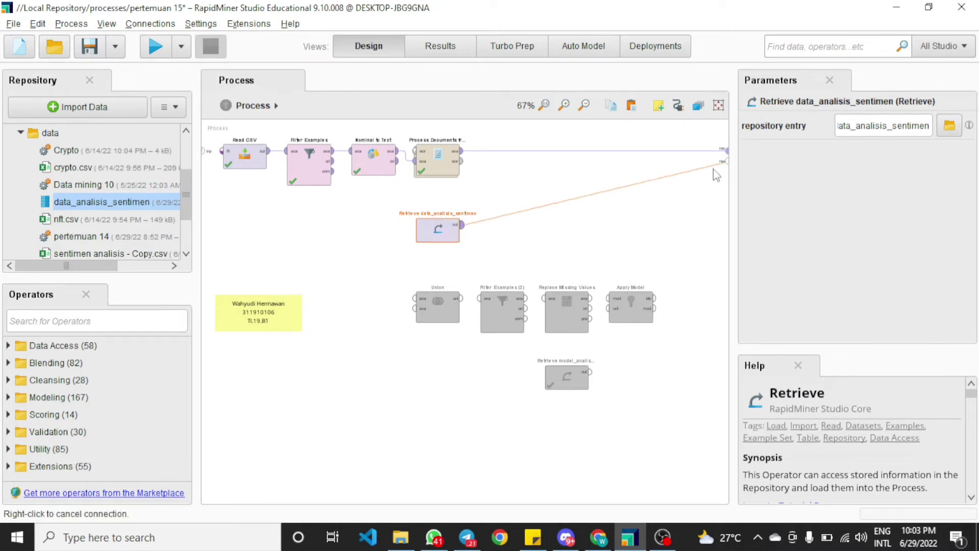
left_click(726, 161)
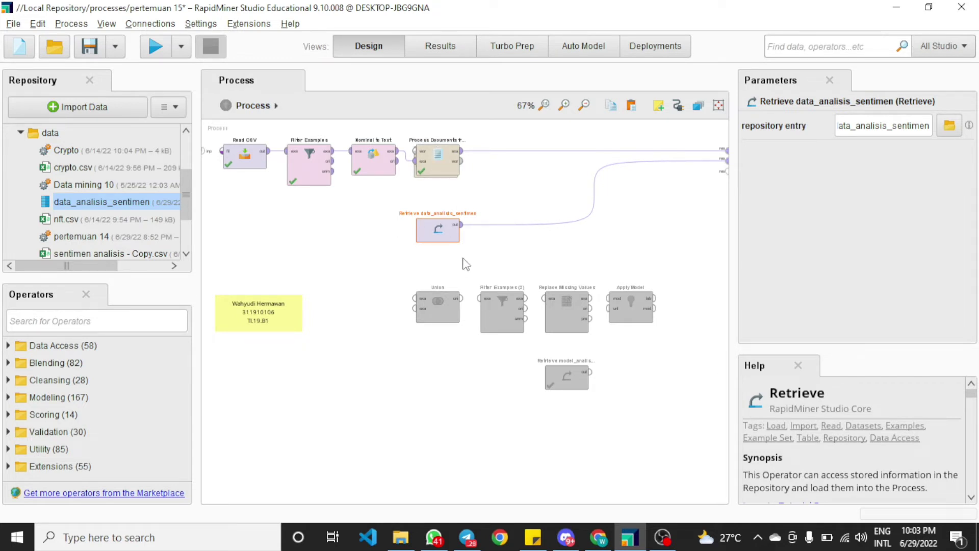
Run the process and compare the retrieved data_analisis_sentimen table with the Process Documents from Data results
left_click(153, 49)
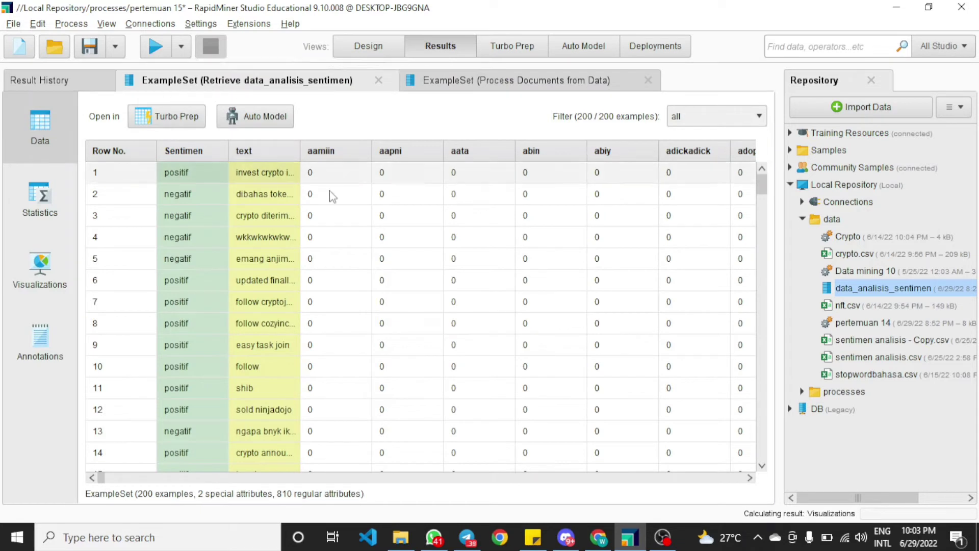
scroll(329, 209, "down", 5)
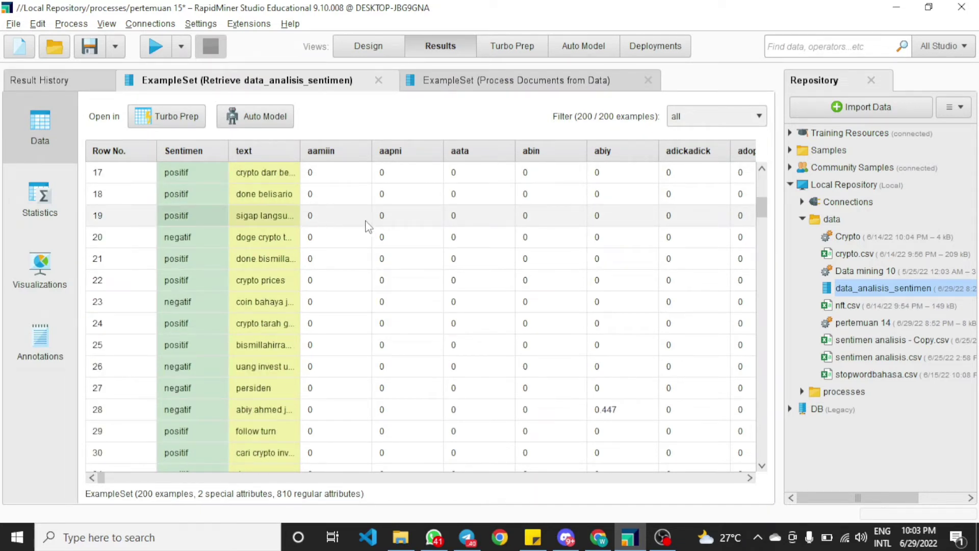
scroll(702, 211, "up", 4)
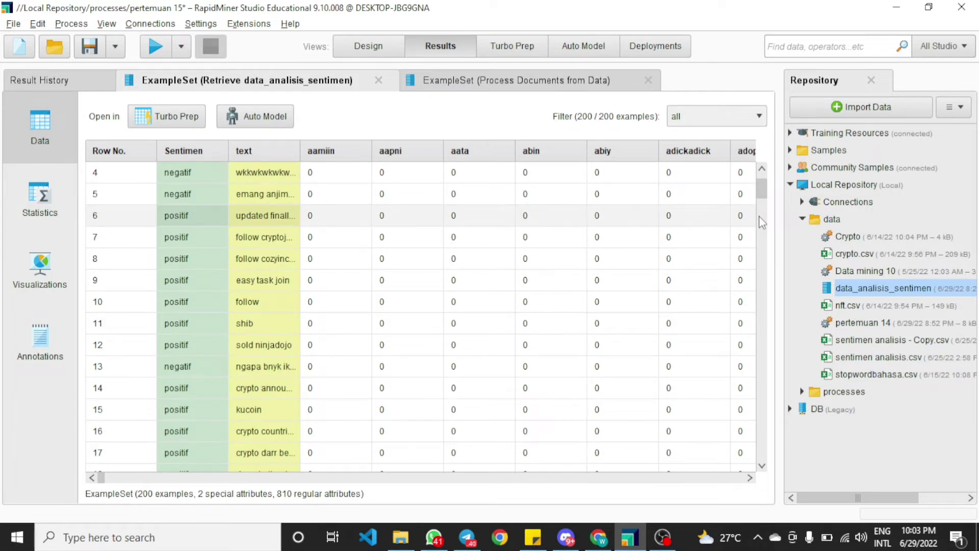
left_click_drag(761, 221, 726, 472)
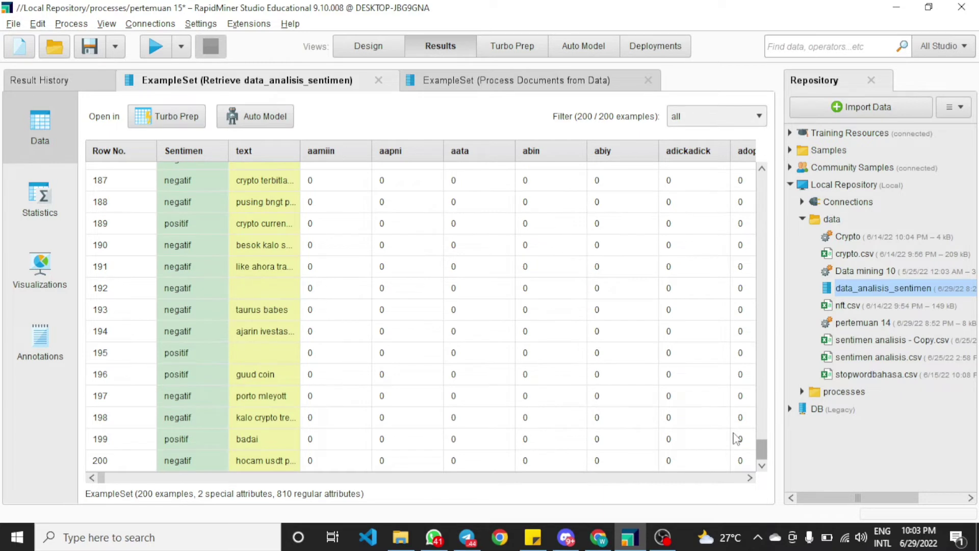
left_click_drag(733, 433, 380, 151)
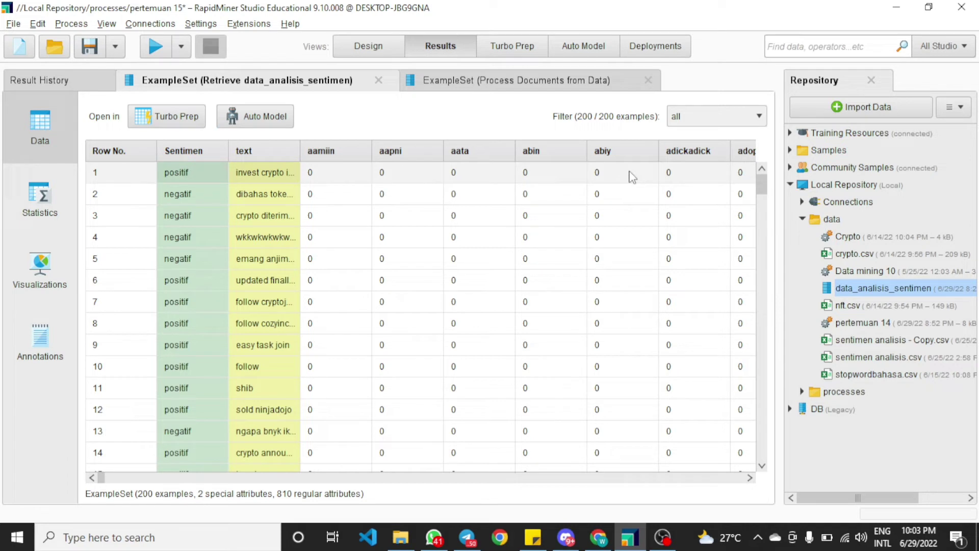
left_click(502, 82)
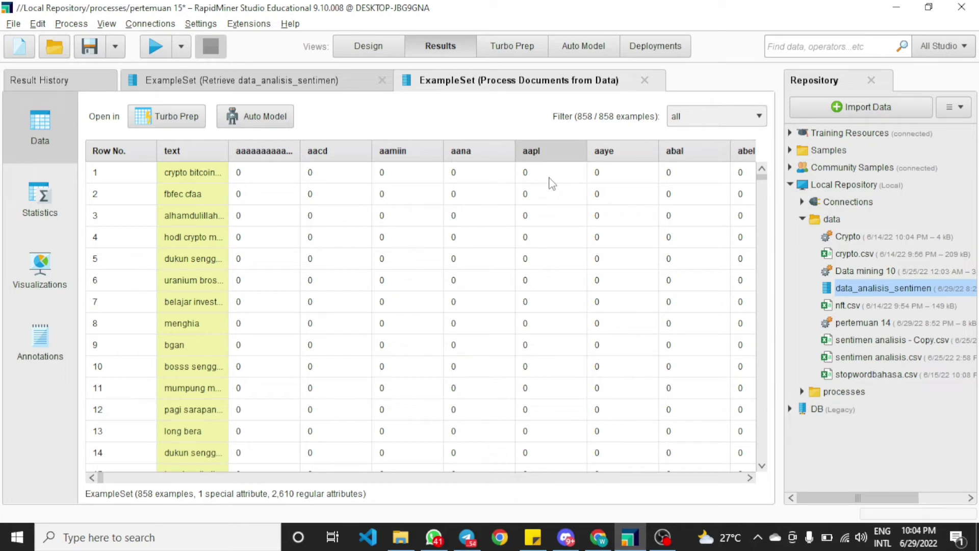
Remove the connections from Process Documents from Data and Retrieve data_analisis_sentimen to the process results
left_click(376, 51)
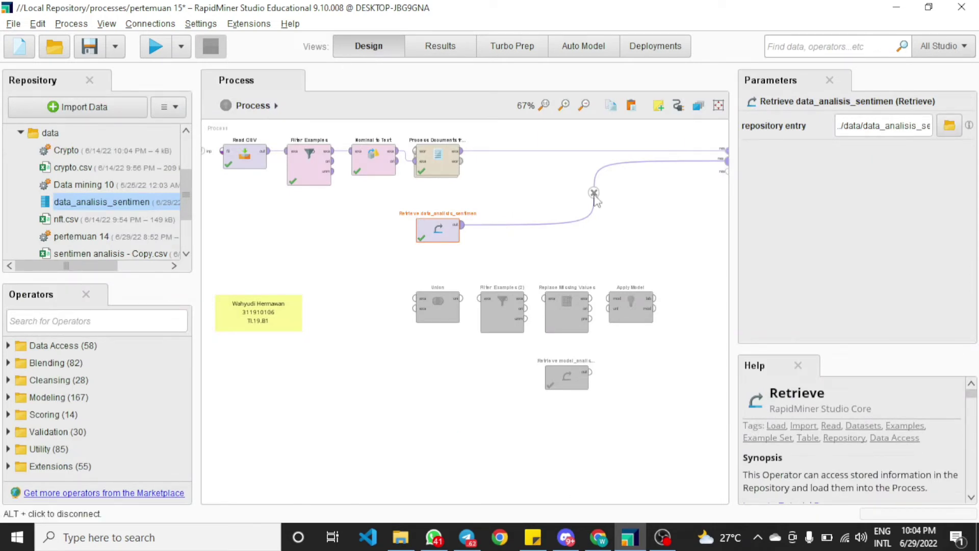
left_click(593, 153, "alt")
left_click(595, 150, "alt")
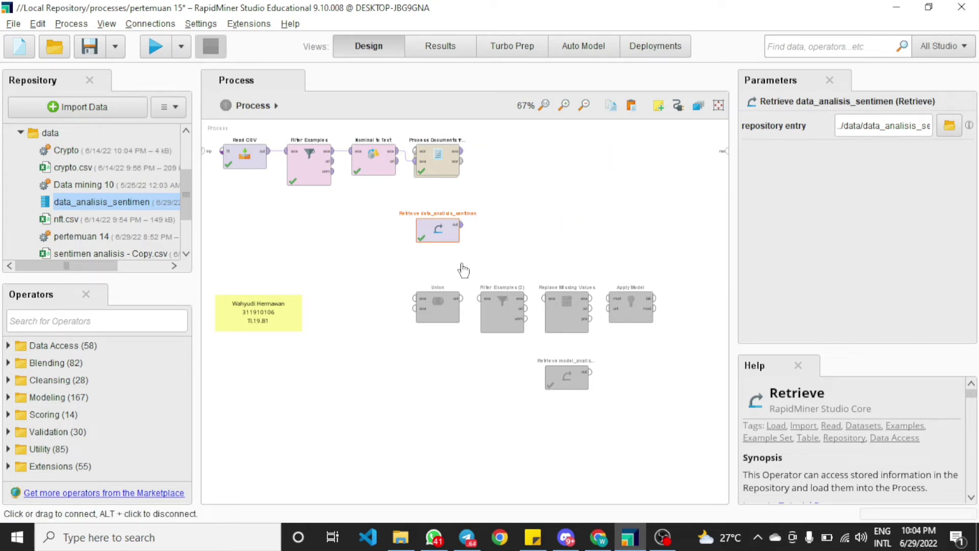
Move the Union operator next to Process Documents from Data and connect the document output to its first input
left_click_drag(444, 307, 508, 158)
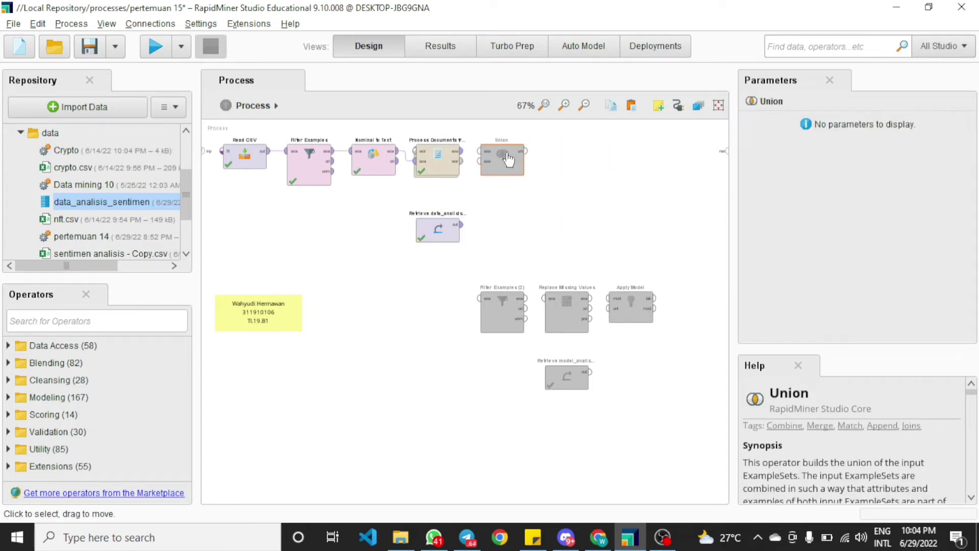
left_click(485, 223)
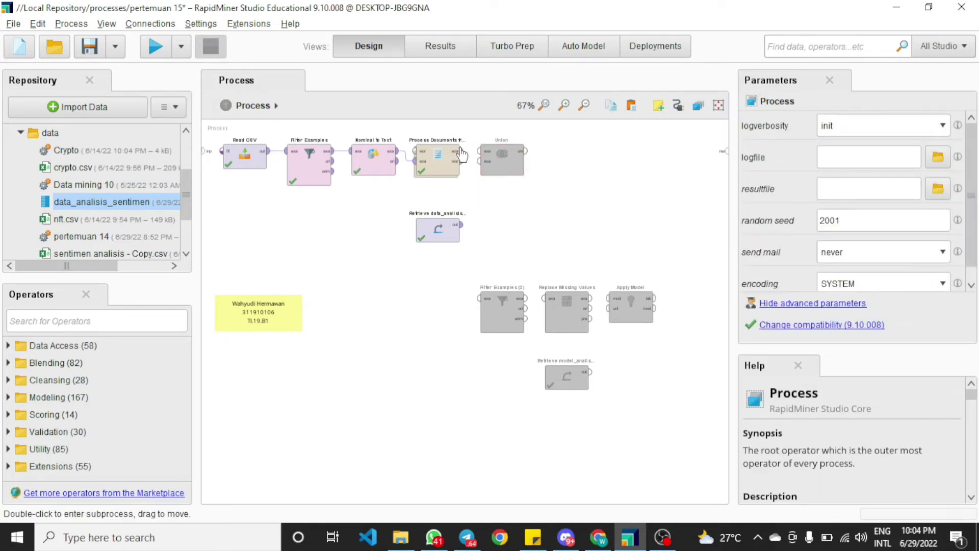
left_click(460, 153)
left_click(482, 153)
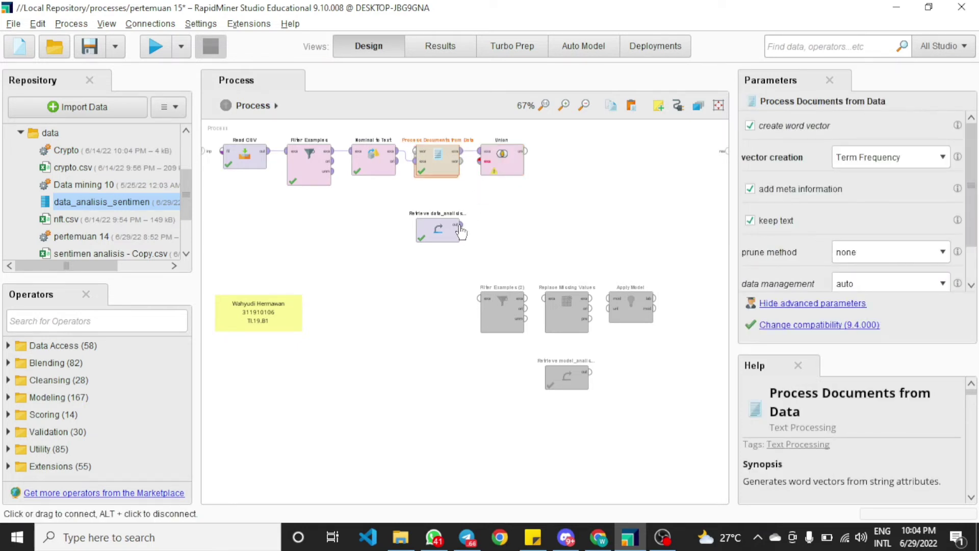
Connect the Retrieve data_analisis_sentimen output to Union's second input and Union's output to a process result
left_click(461, 224)
left_click(480, 162)
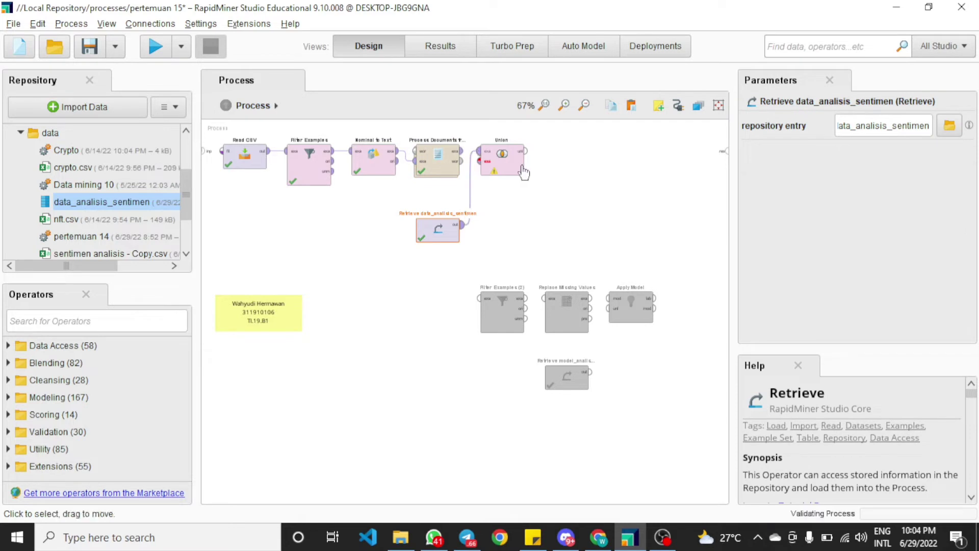
left_click(526, 151)
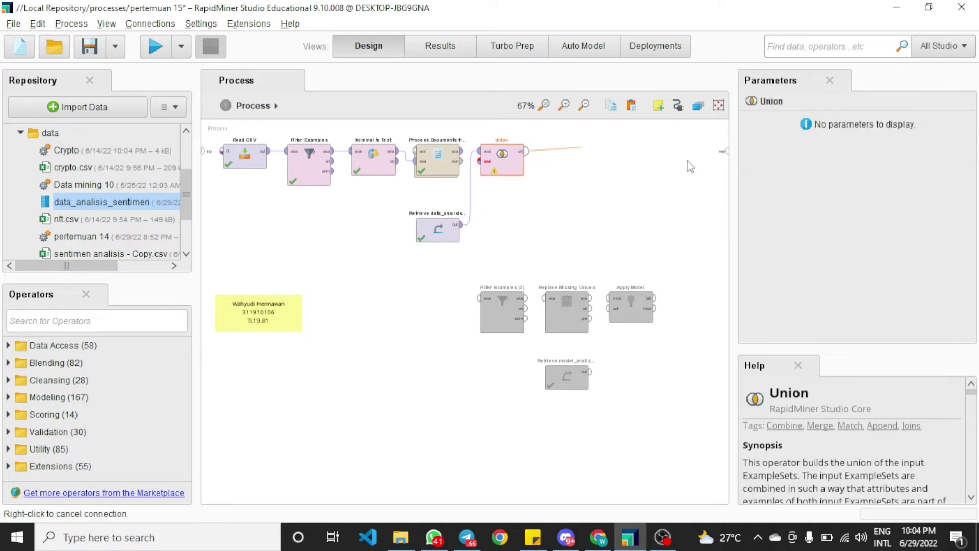
left_click(725, 151)
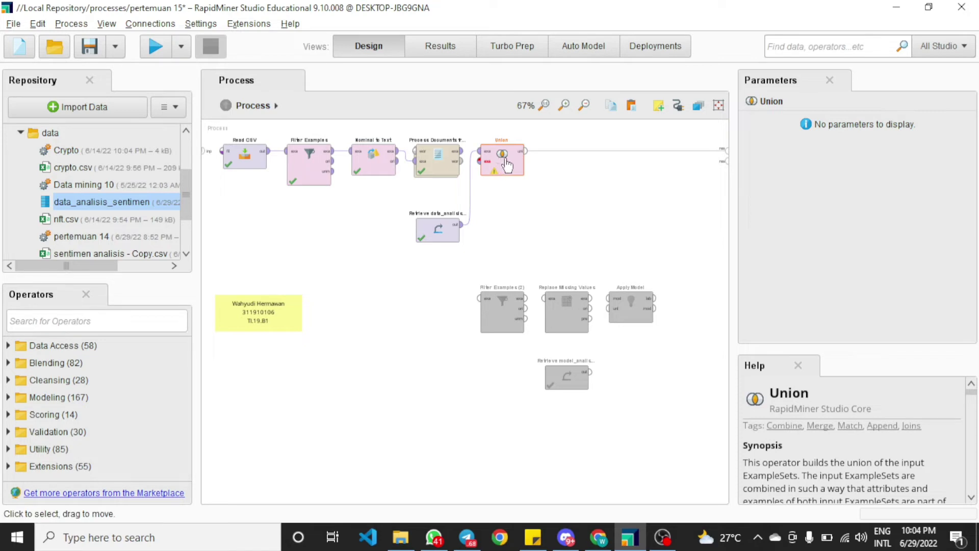
Rewire the Retrieve and Process Documents from Data outputs into the Union inputs
left_click(461, 224)
left_click(463, 152)
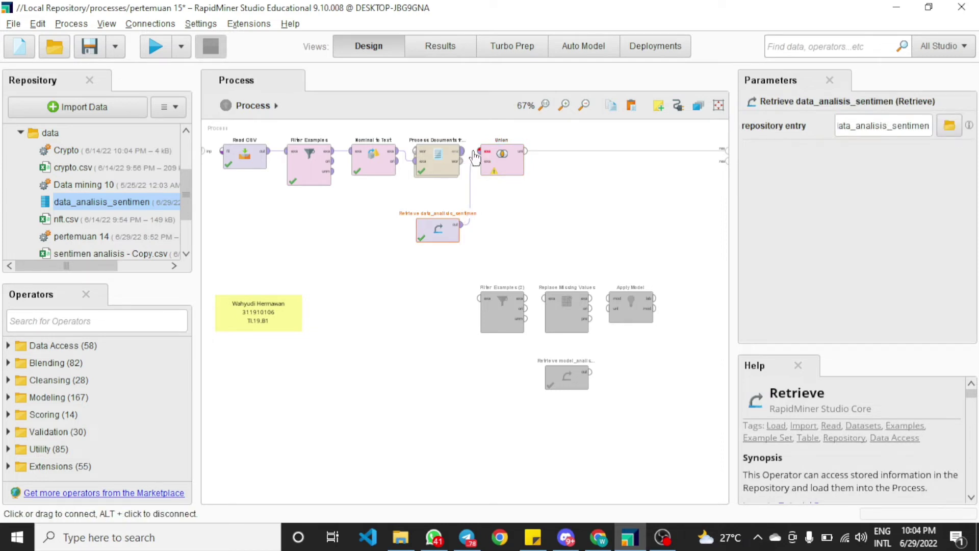
left_click(479, 152)
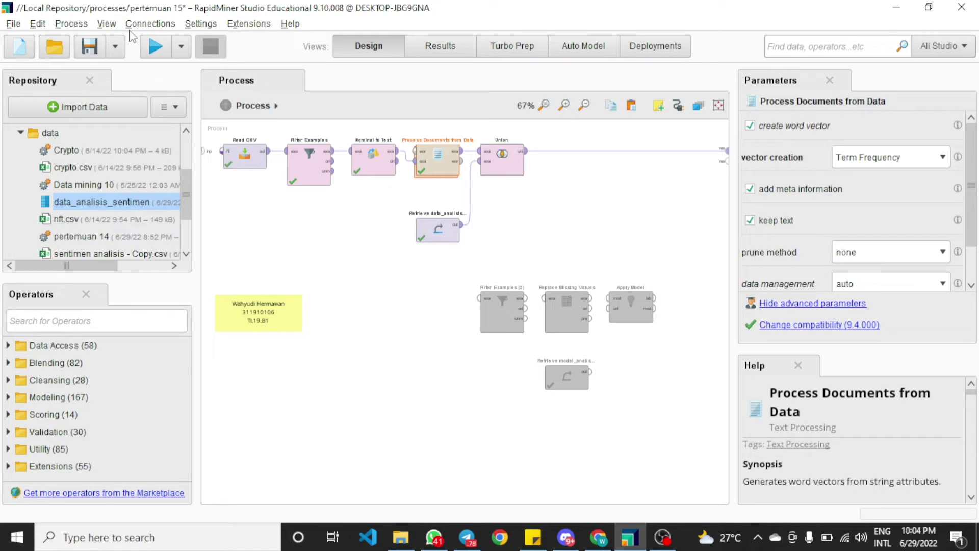
Run the process and scroll through the Union result to examine the labeled and unlabeled rows
left_click(151, 41)
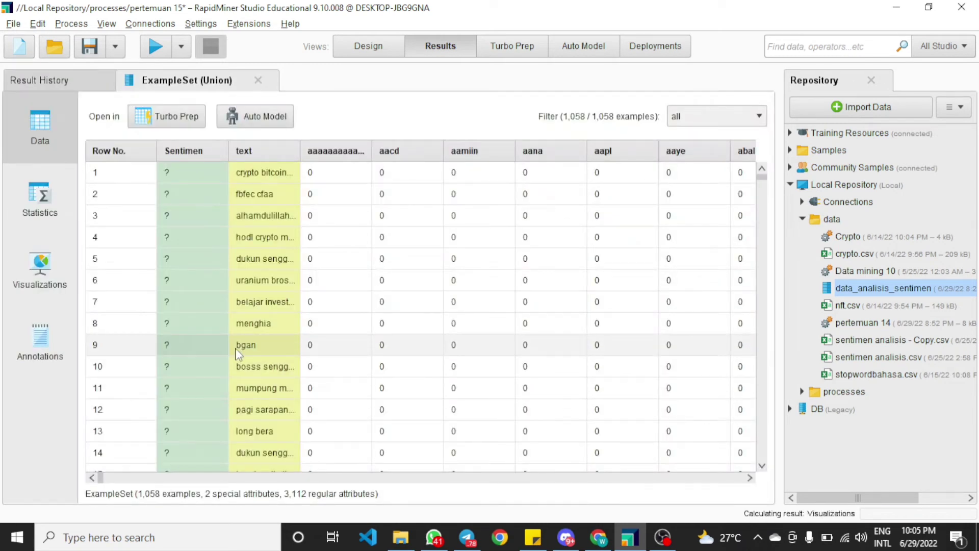
scroll(162, 187, "down", 5)
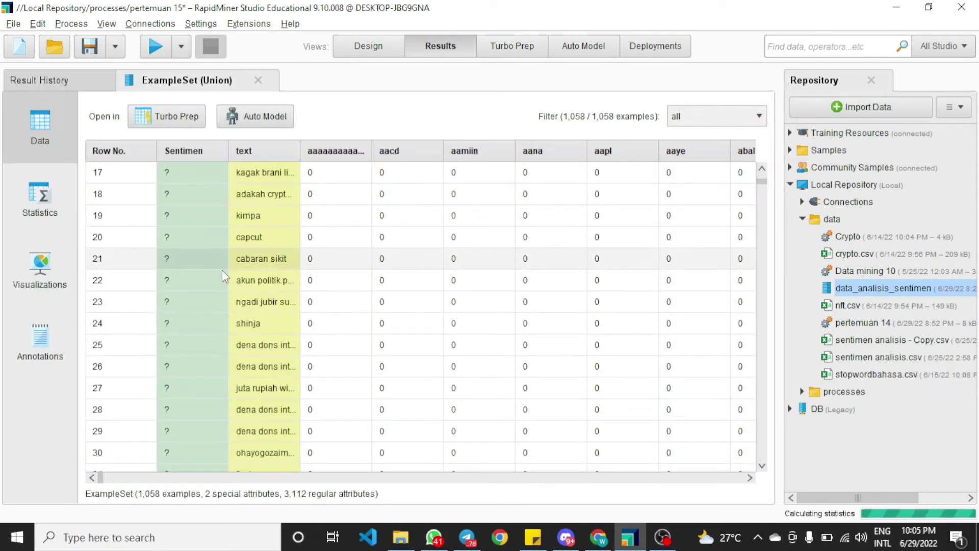
scroll(759, 262, "up", 5)
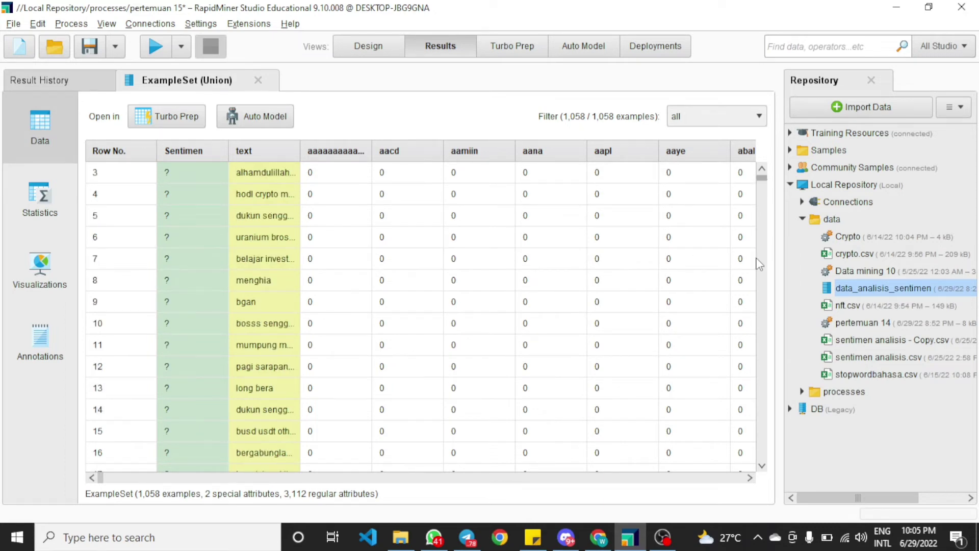
left_click_drag(762, 181, 749, 426)
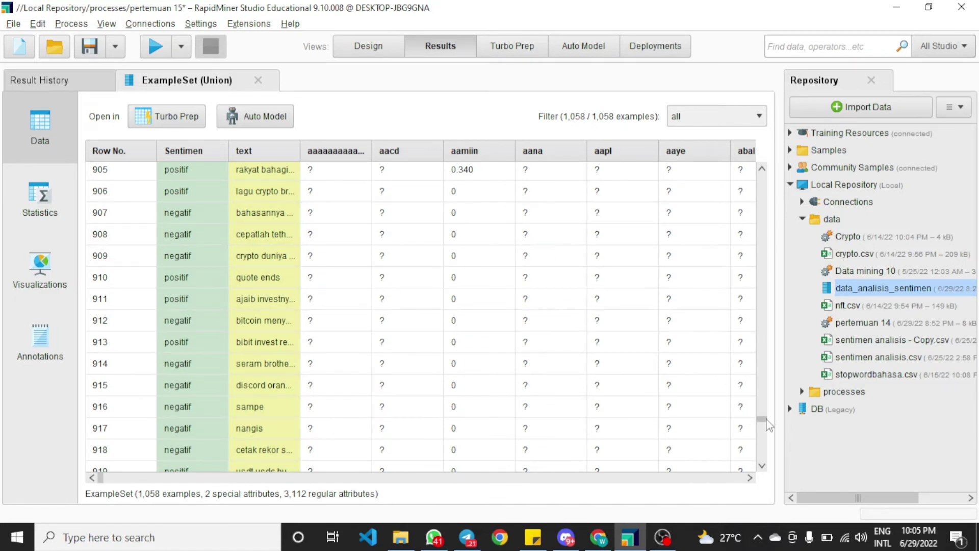
left_click_drag(761, 421, 762, 174)
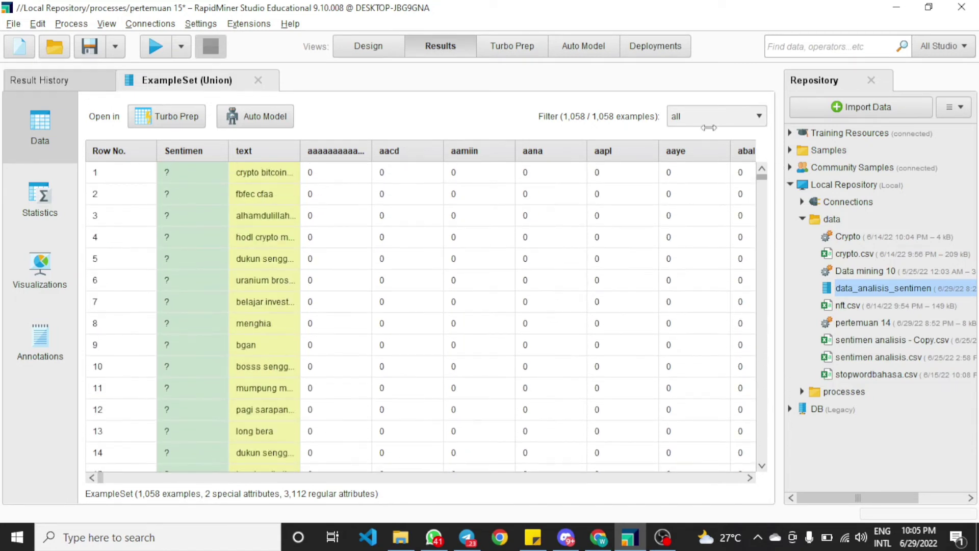
Move Filter Examples (2) after Union, connecting Union's output to it and its output to the process result
left_click(380, 44)
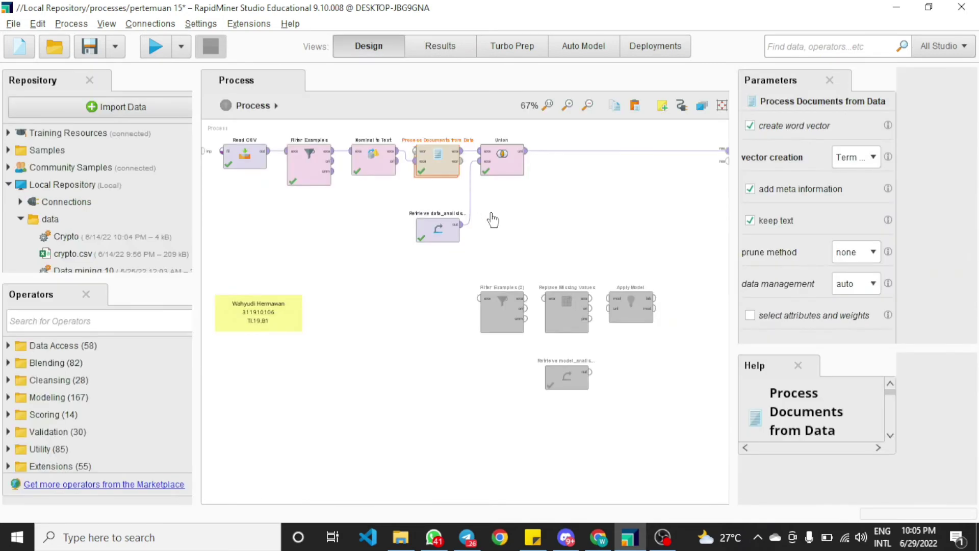
left_click(500, 308)
left_click_drag(541, 215, 574, 186)
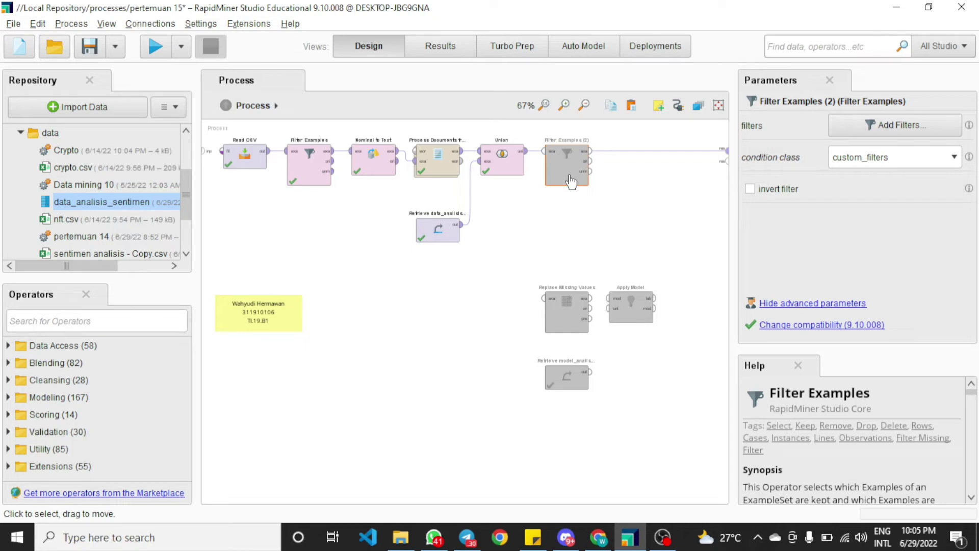
left_click(577, 208)
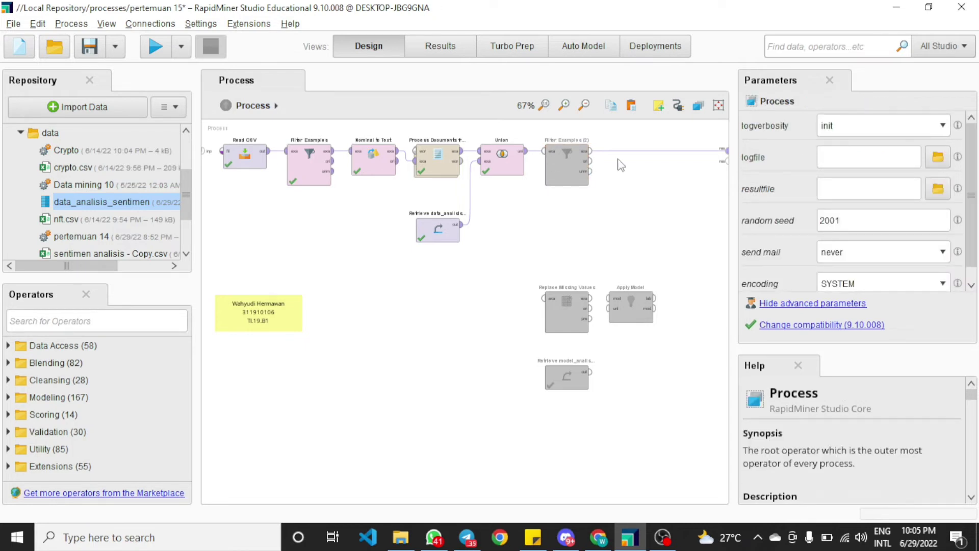
left_click(533, 159)
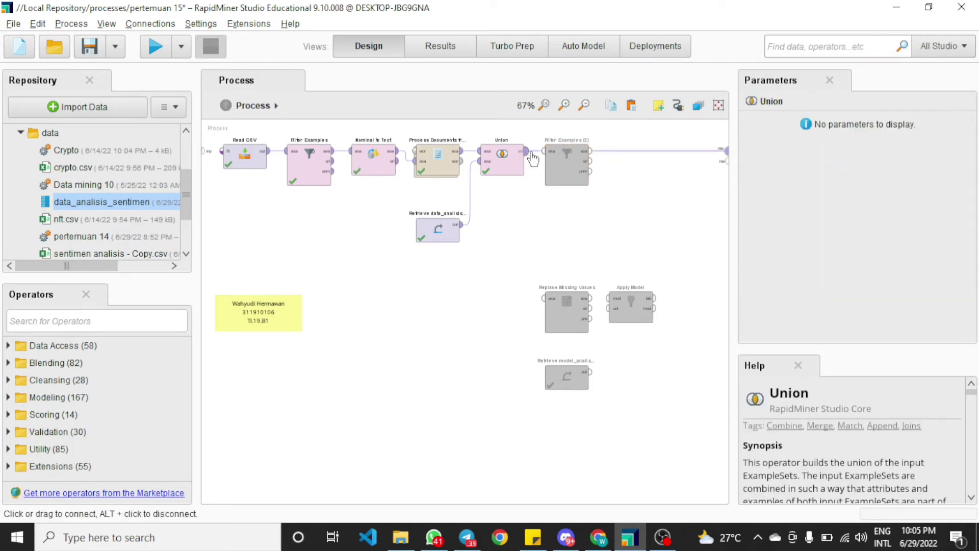
left_click(544, 152)
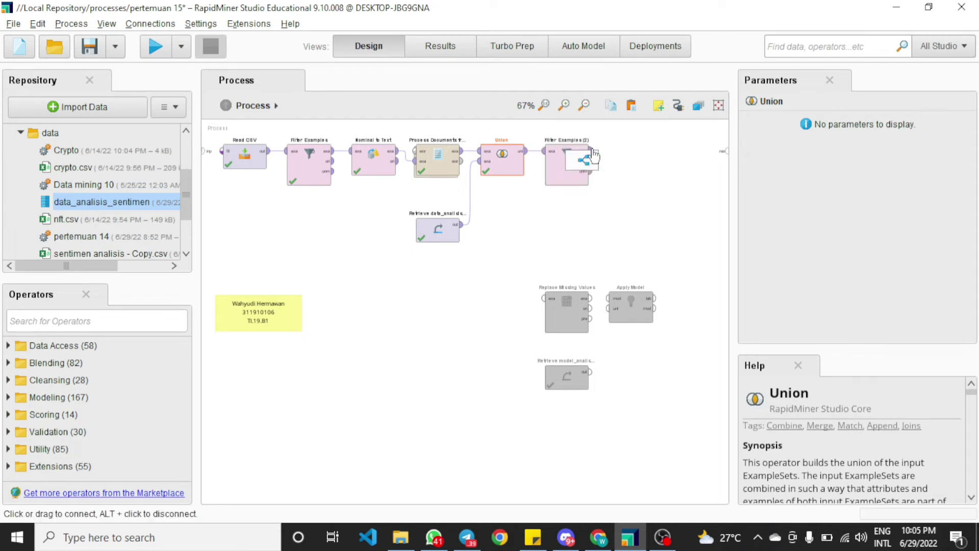
left_click(590, 151)
left_click(725, 151)
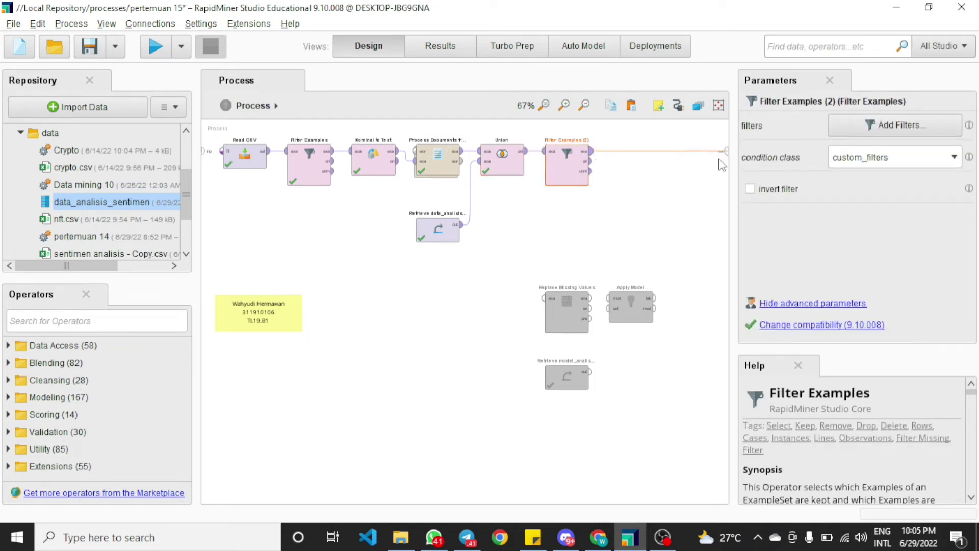
Set a Filter Examples (2) filter keeping examples where Sentimen is missing
left_click(659, 205)
left_click(575, 172)
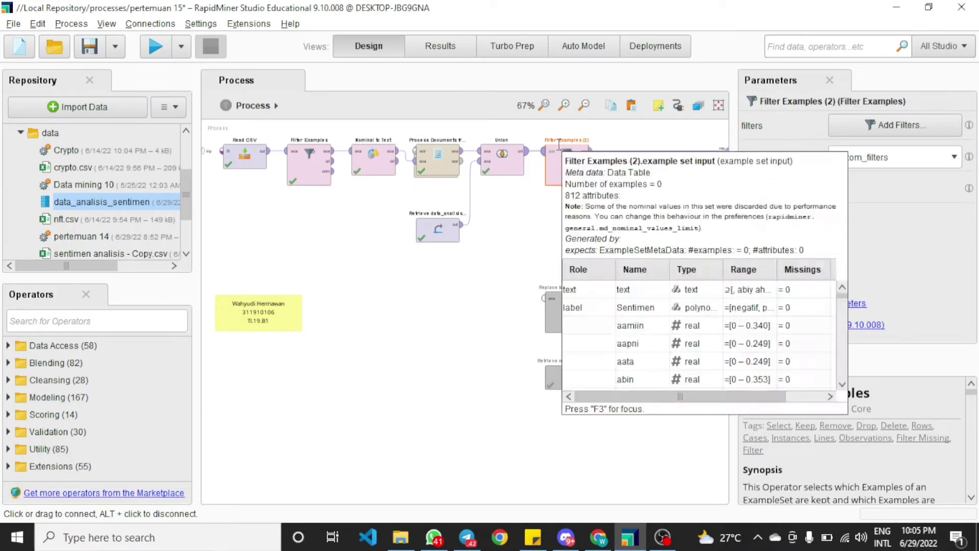
double_click(571, 176)
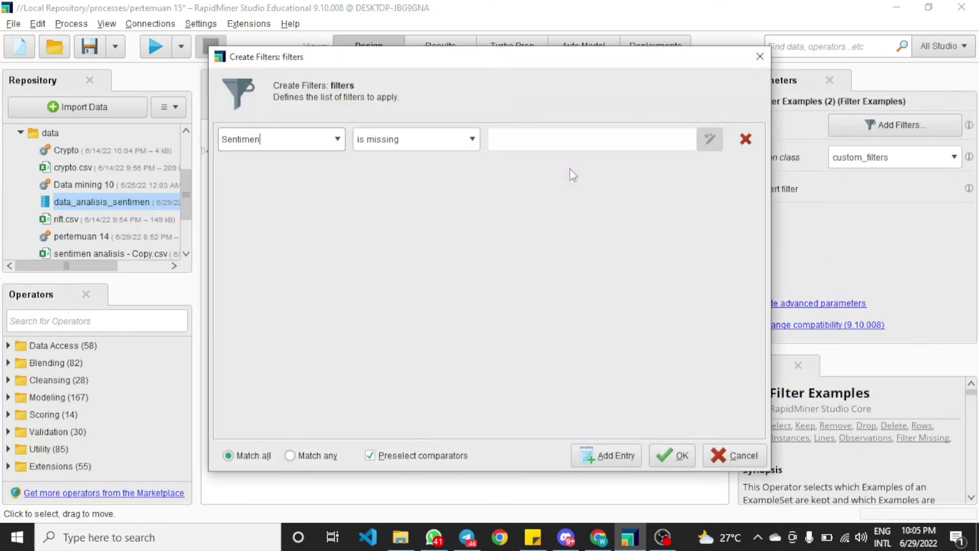
left_click(338, 141)
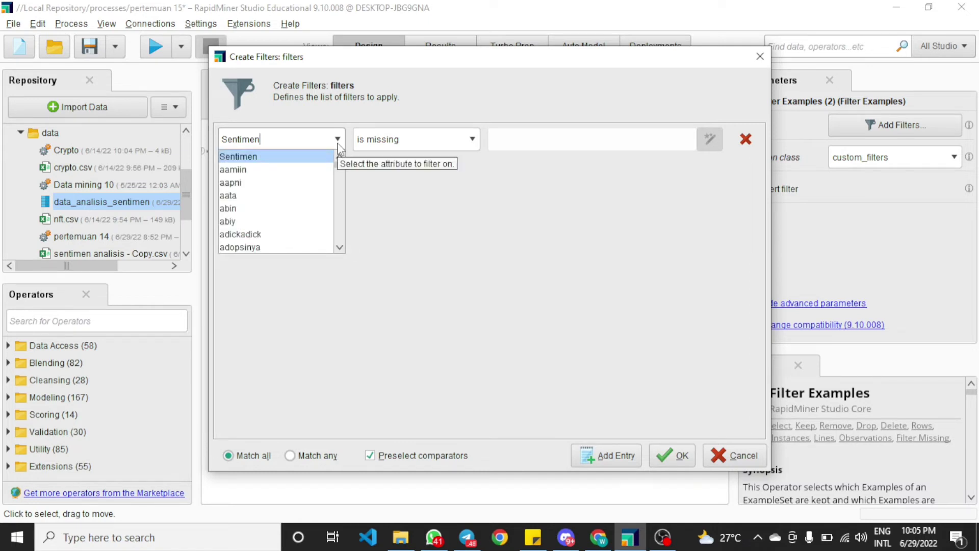
left_click(323, 157)
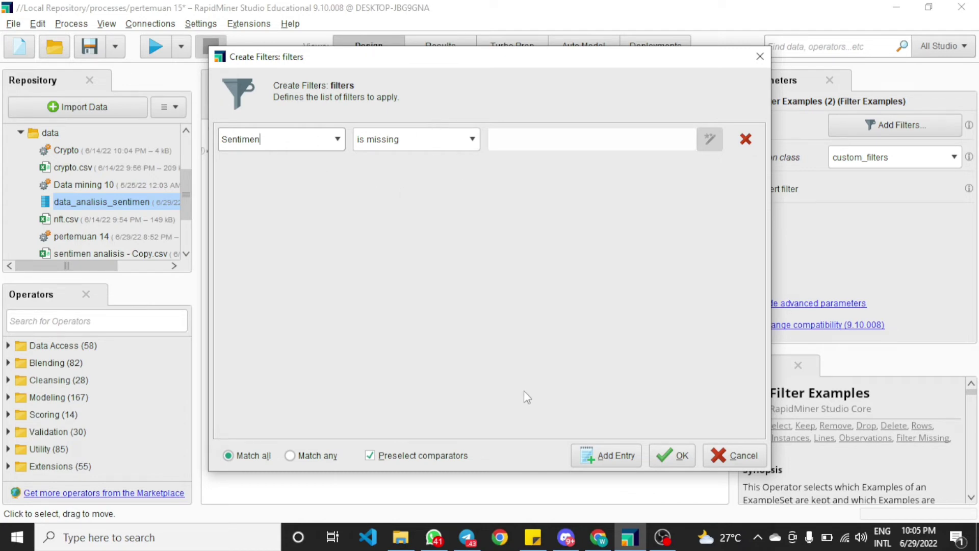
left_click(671, 463)
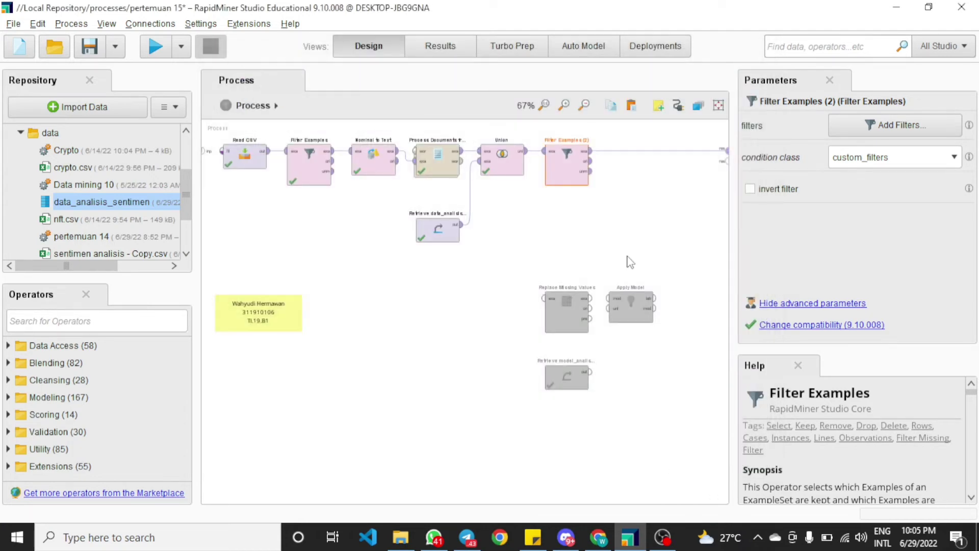
Connect the Filter Examples (2) original output to a second process result
left_click(602, 152)
left_click(591, 162)
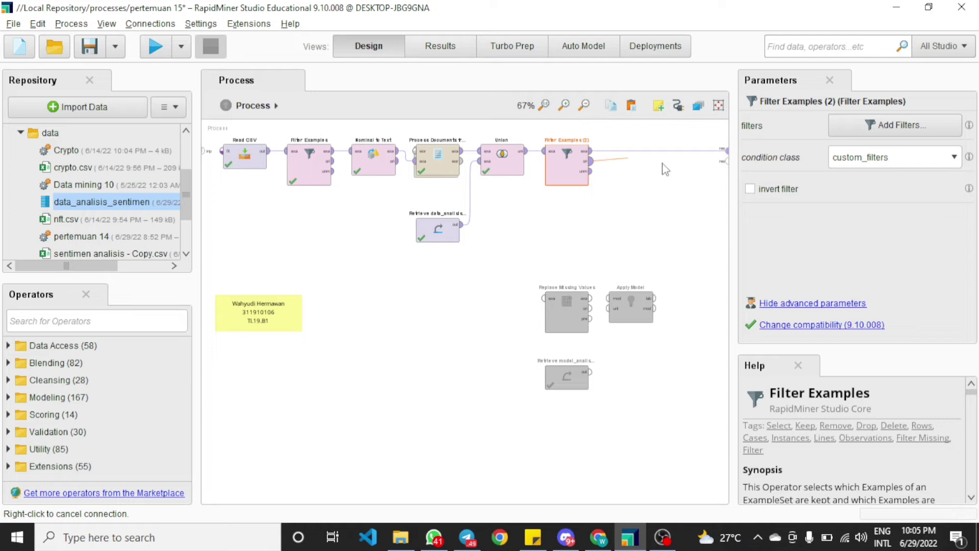
left_click(725, 163)
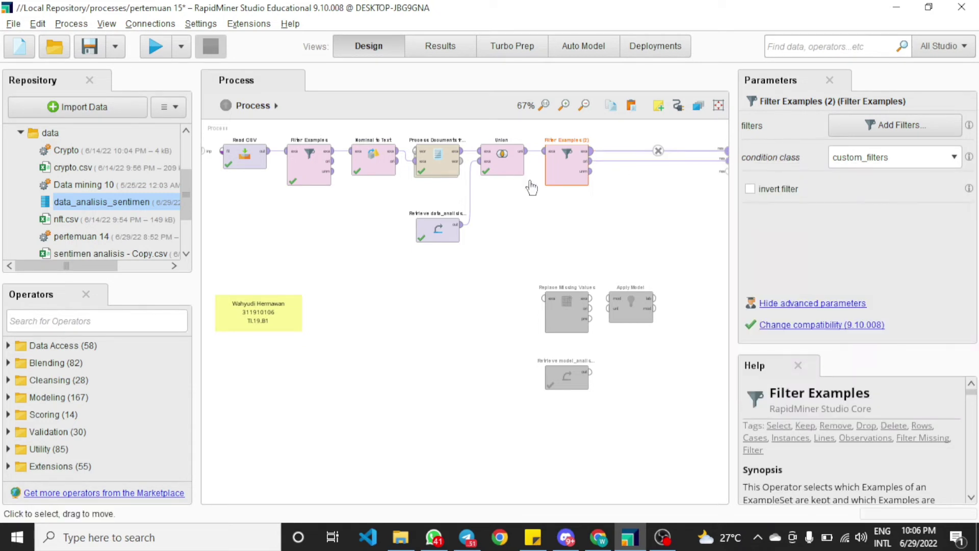
Run the process and compare the Union result with the Filter Examples (2) result
left_click(162, 54)
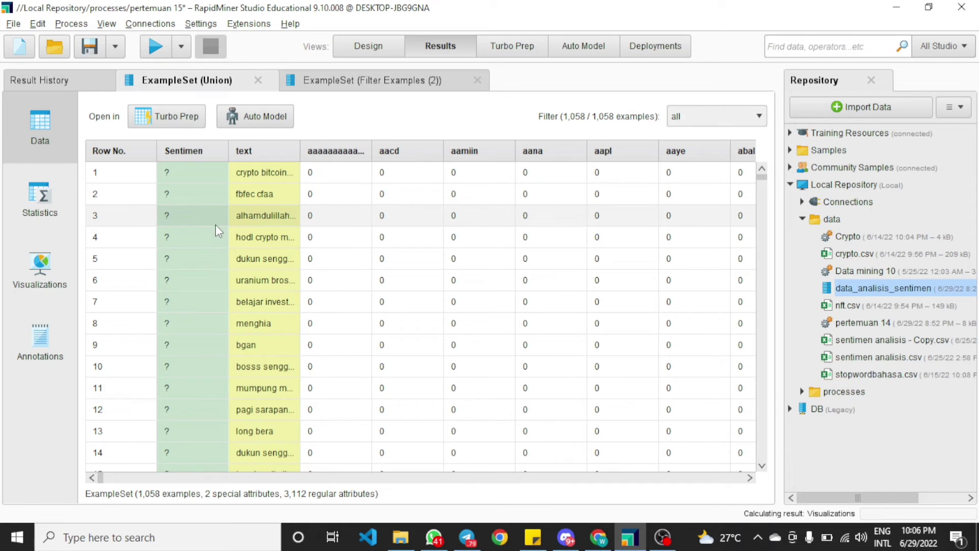
scroll(229, 170, "down", 7)
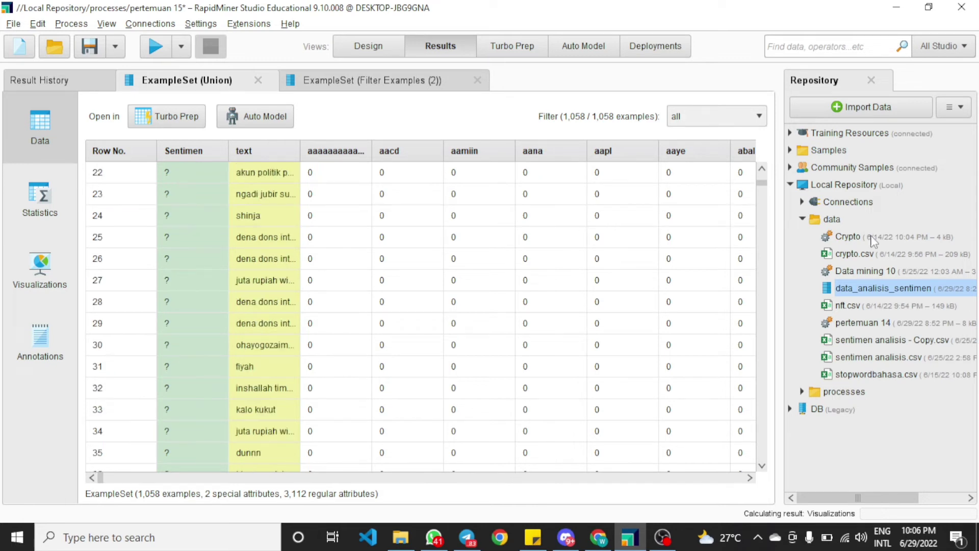
mouse_move(761, 184)
left_mouse_down()
mouse_move(762, 455)
mouse_move(762, 176)
left_mouse_up()
scroll(631, 227, "up", 5)
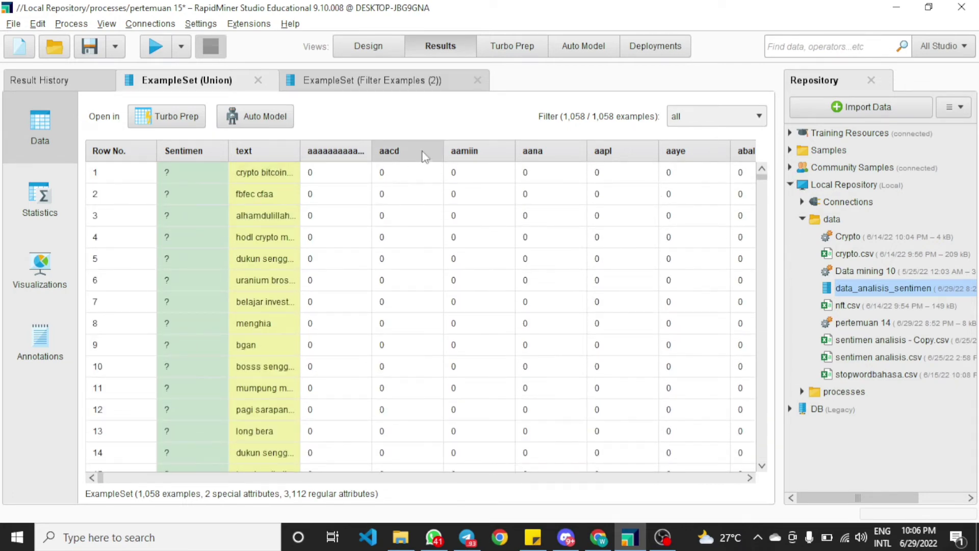
mouse_move(423, 153)
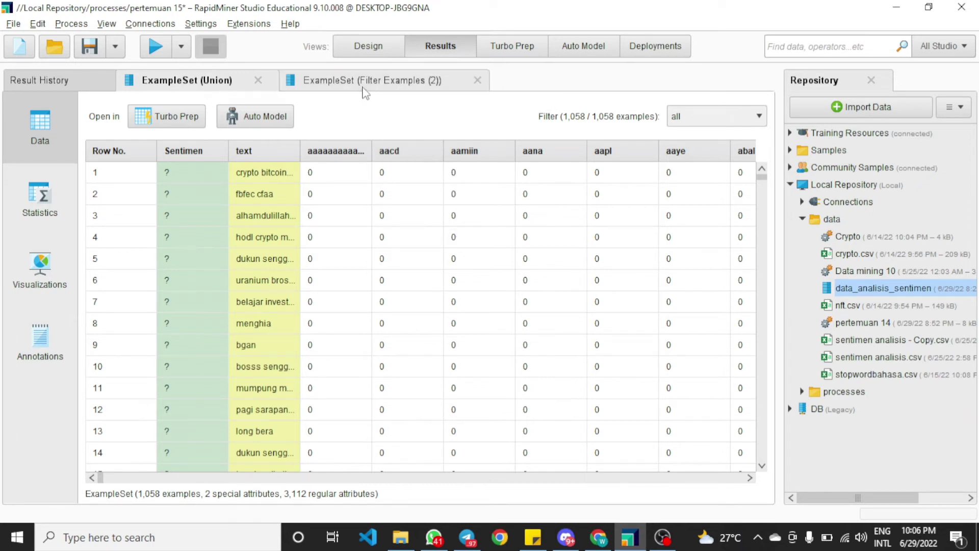
scroll(356, 214, "down", 2)
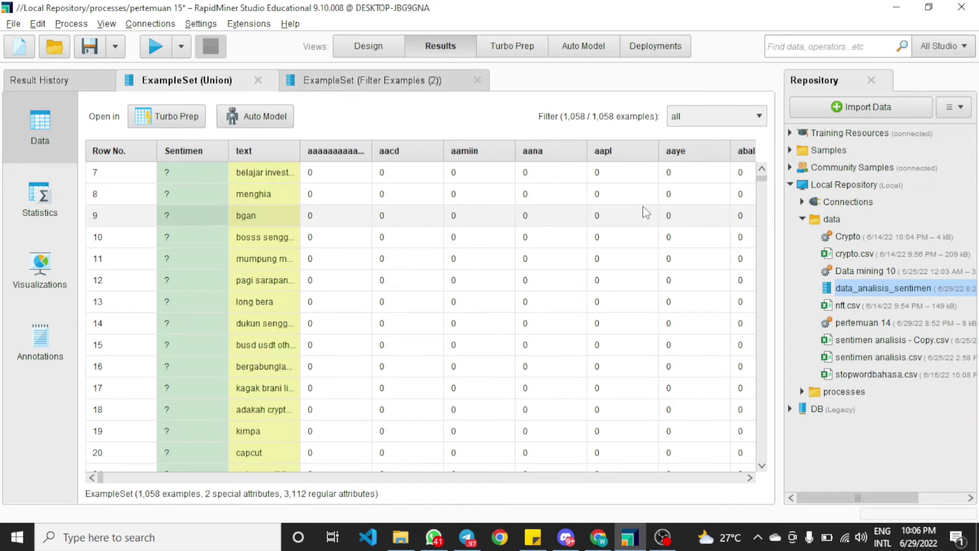
left_click_drag(764, 186, 763, 459)
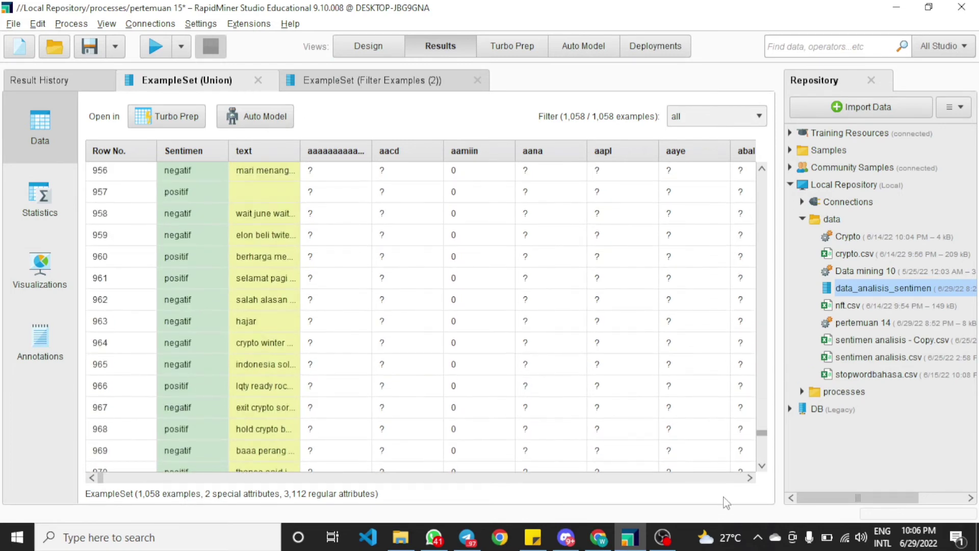
left_click(382, 82)
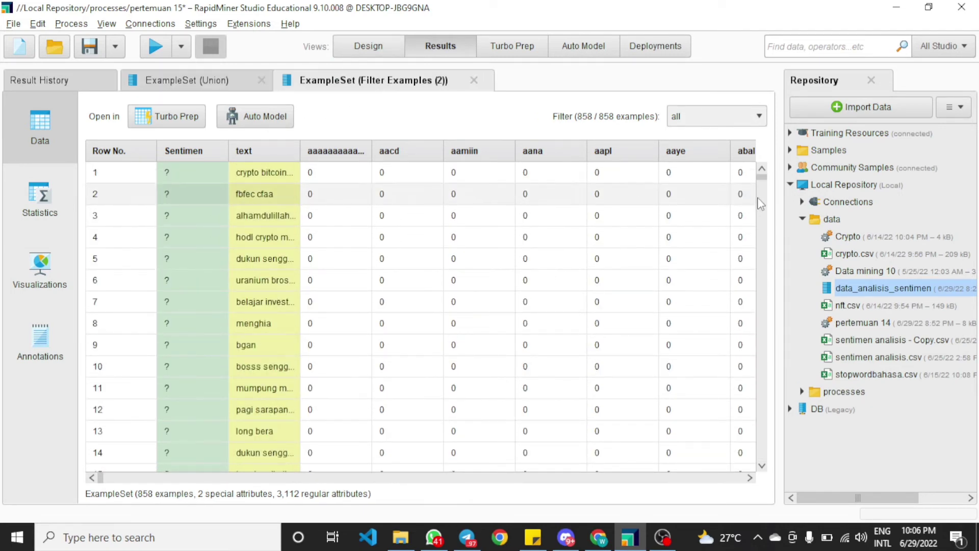
Scroll through the Filter Examples (2) result and switch to the Union result
left_click_drag(762, 180, 763, 456)
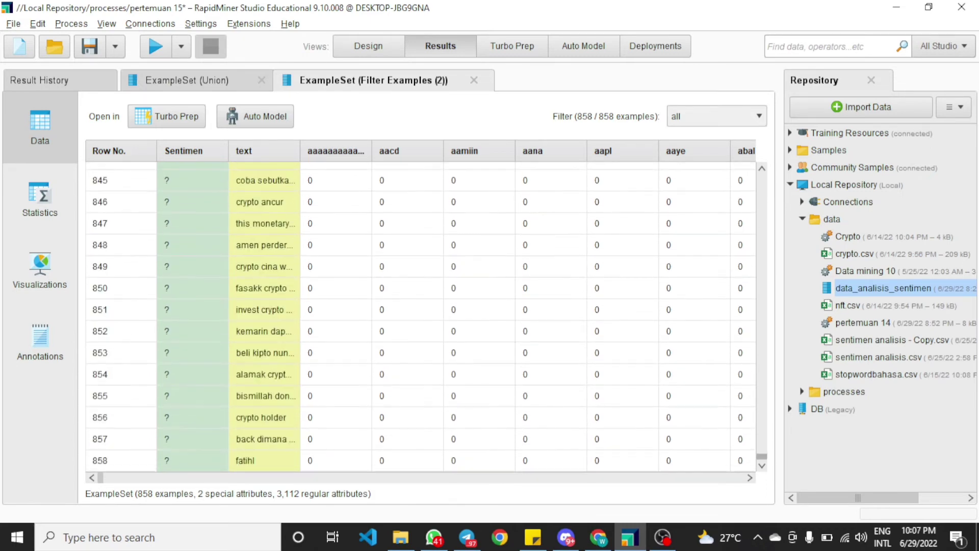
left_click_drag(803, 545, 795, 135)
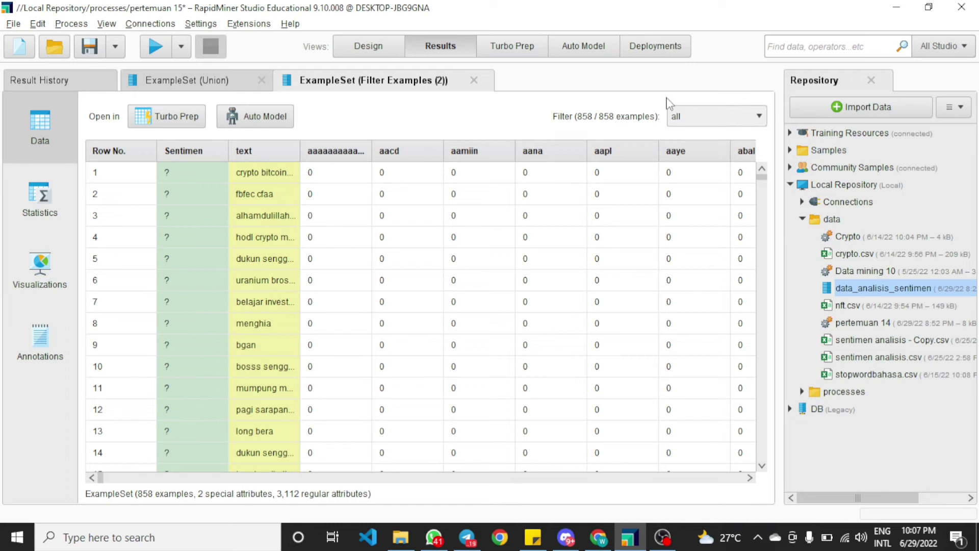
left_click(198, 83)
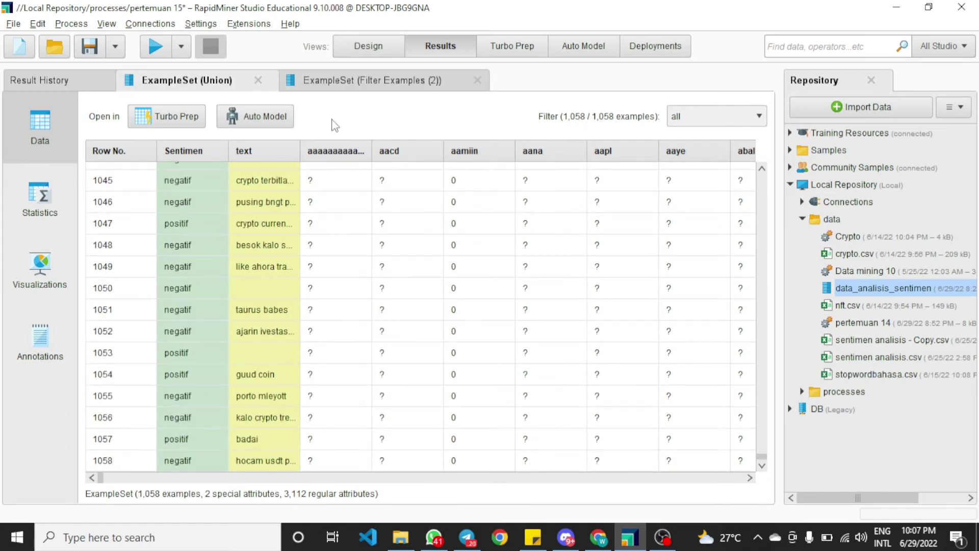
Delete the connection from Filter Examples (2) to the process result
left_click(363, 45)
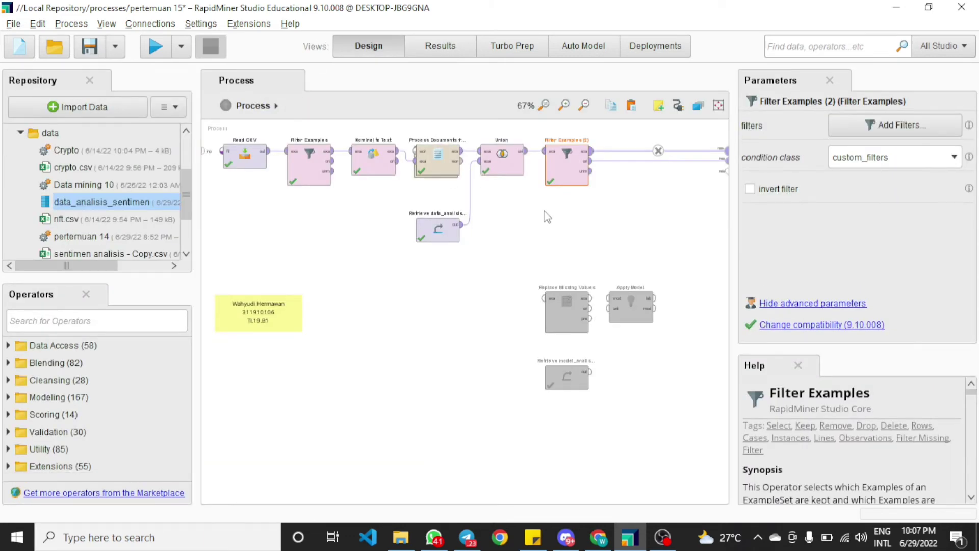
left_click(658, 161)
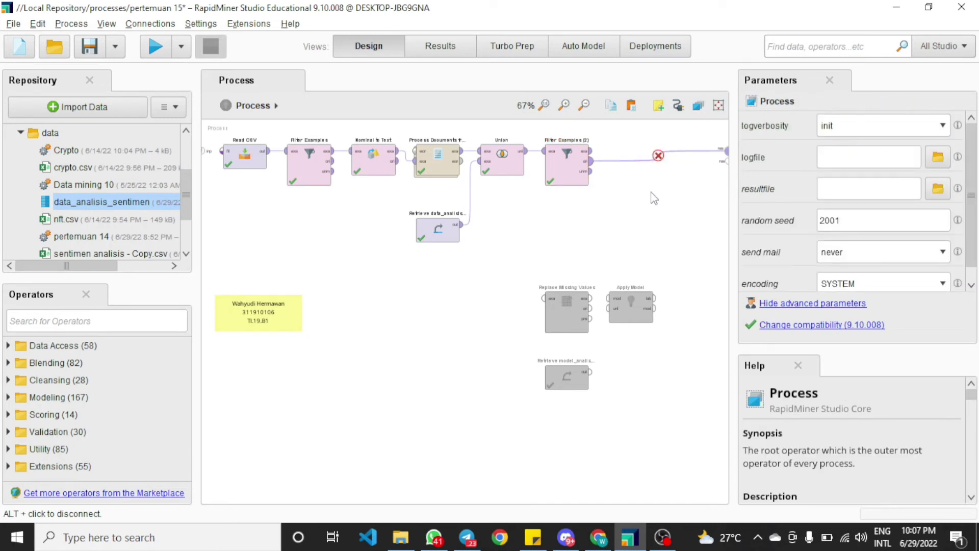
key("Delete")
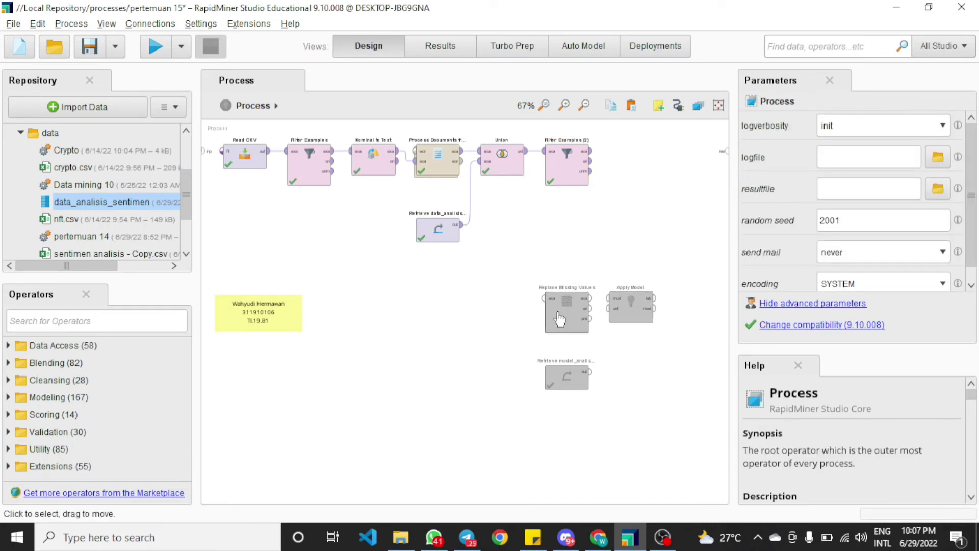
Insert Replace Missing Values after Filter Examples (2), wiring its outputs to the process results
left_click_drag(559, 319, 633, 187)
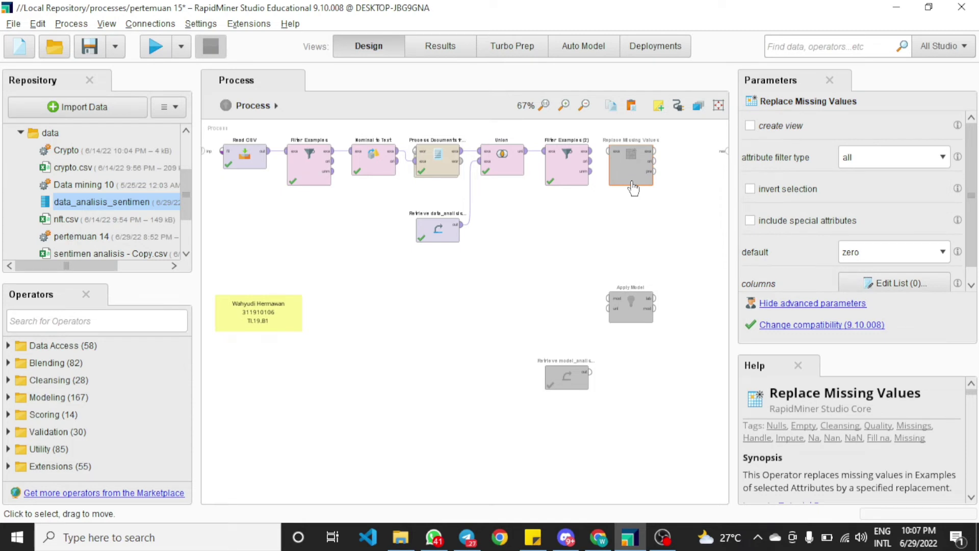
left_click_drag(591, 152, 605, 154)
left_click(607, 153)
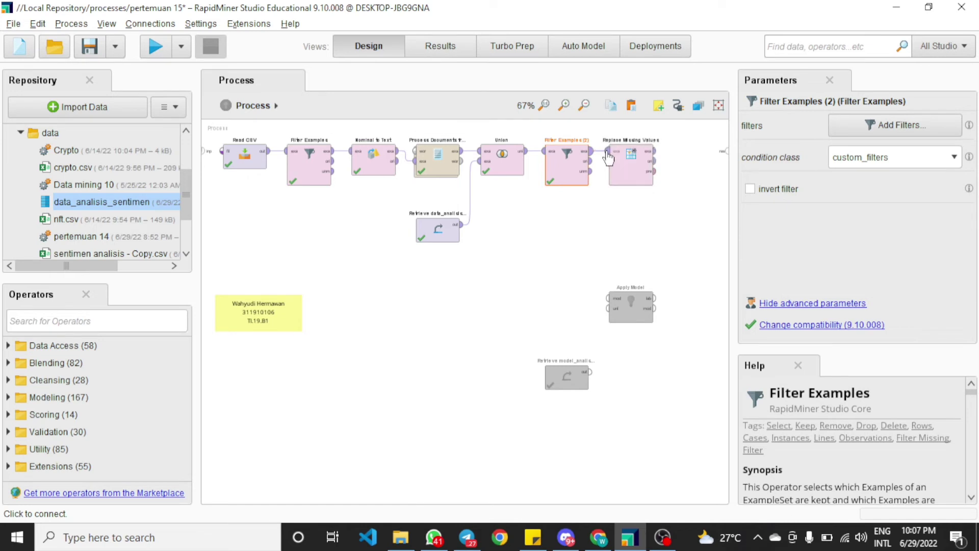
left_click(611, 221)
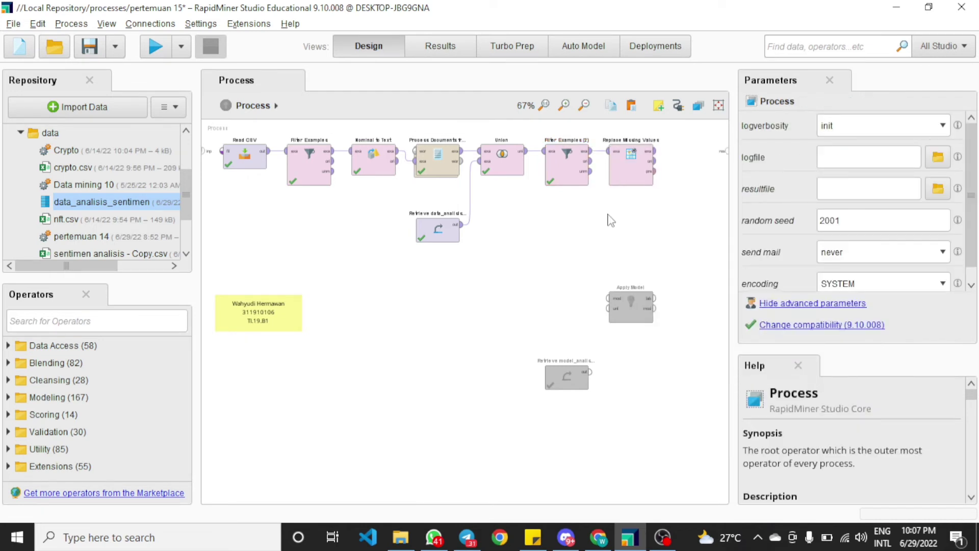
left_click(654, 151)
left_click(726, 152)
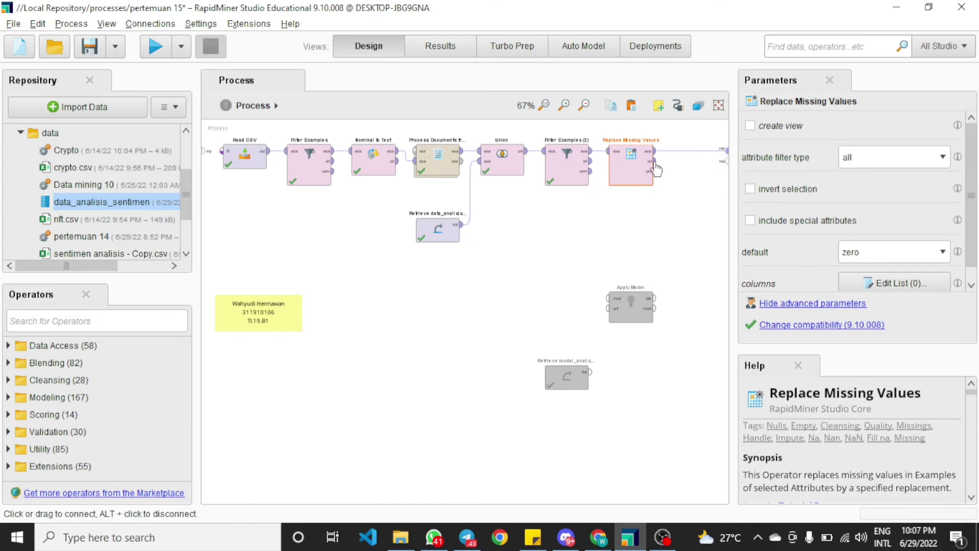
left_click(725, 162)
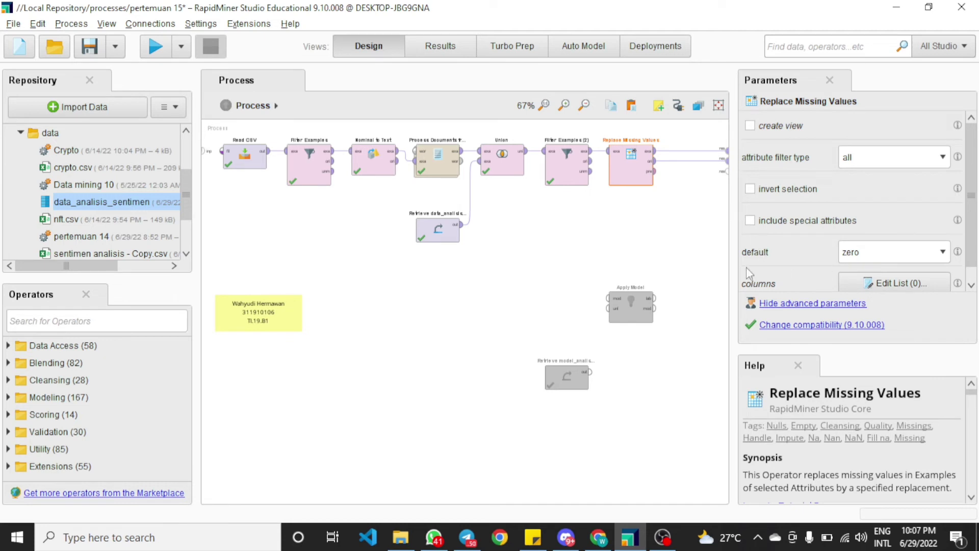
Choose zero as the default replacement value for Replace Missing Values and run the process
left_click(941, 257)
left_click(877, 317)
left_click(463, 210)
left_click(157, 54)
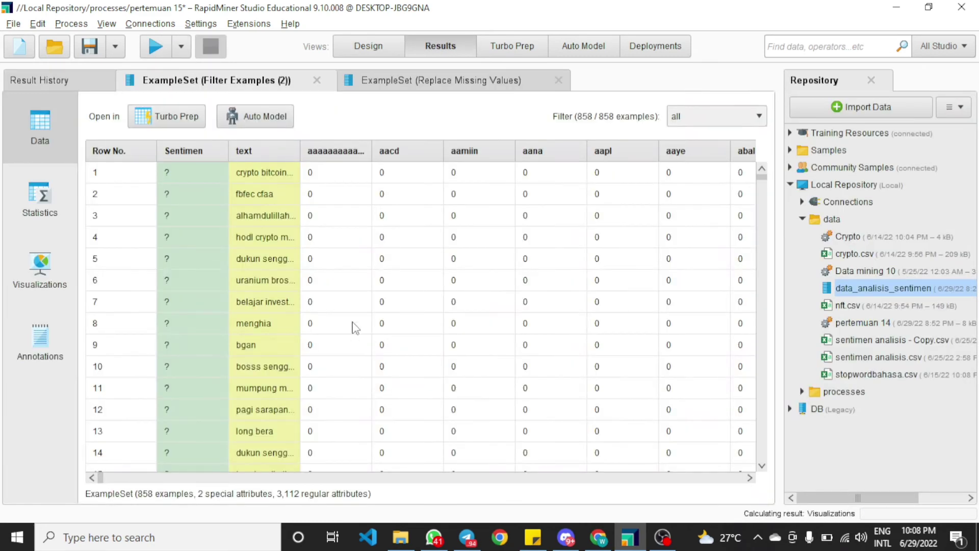
Compare attribute values in the Filter Examples (2) and Replace Missing Values results across columns
scroll(321, 281, "down", 3)
scroll(306, 282, "down", 3)
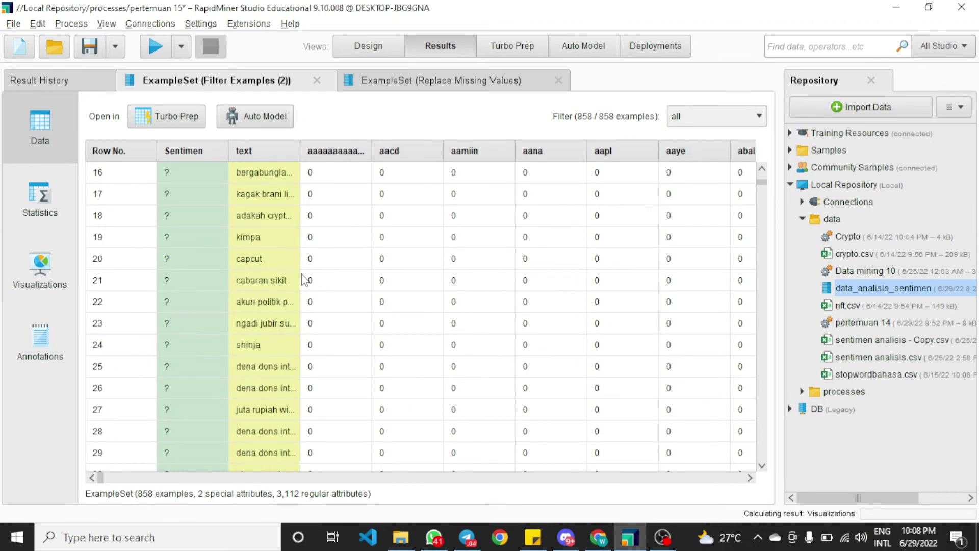
scroll(306, 282, "down", 9)
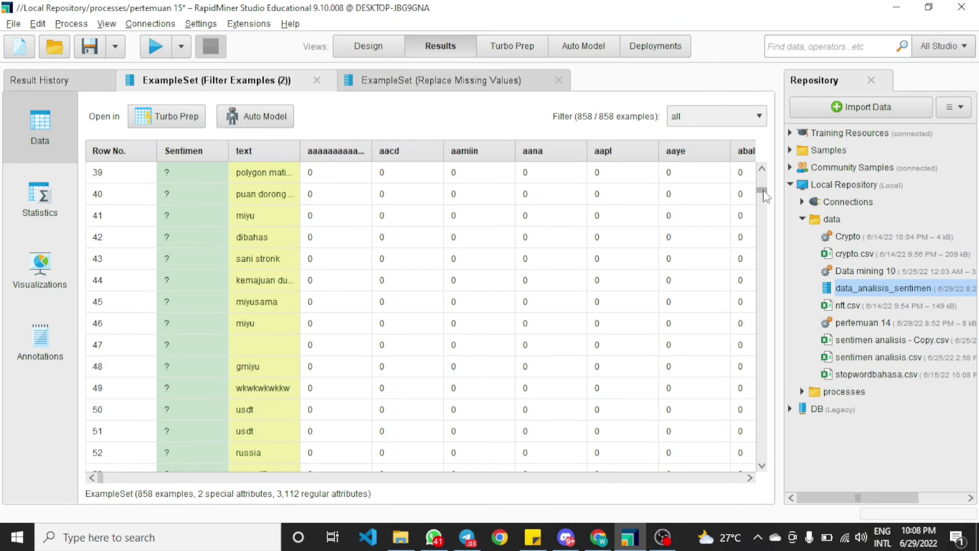
mouse_move(762, 192)
left_mouse_down()
mouse_move(762, 383)
mouse_move(736, 518)
mouse_move(751, 177)
left_mouse_up()
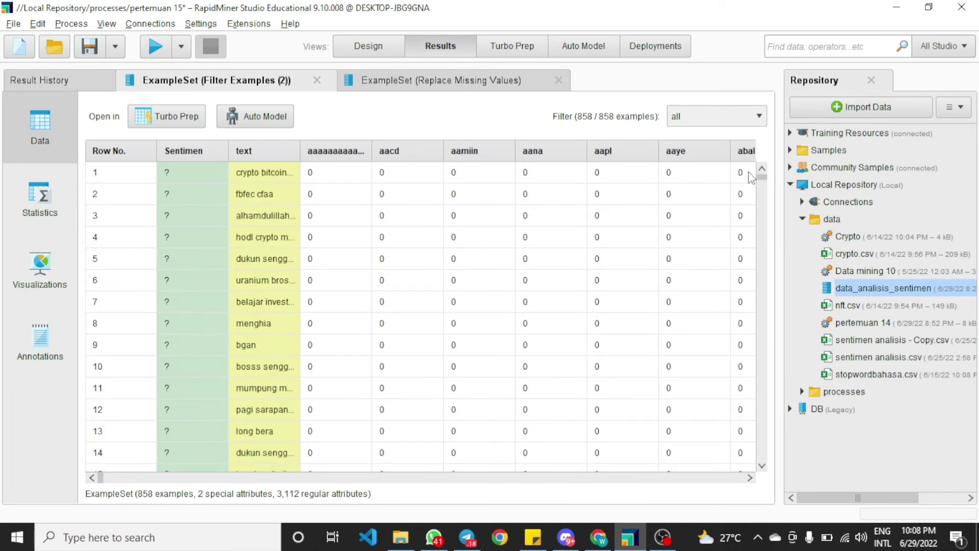
left_click_drag(100, 477, 648, 496)
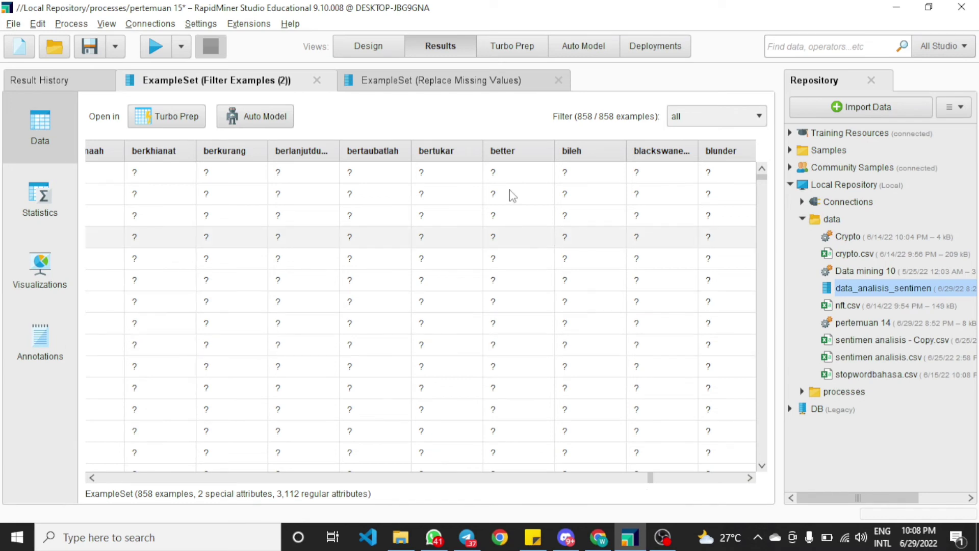
left_click(441, 80)
left_click_drag(108, 478, 145, 481)
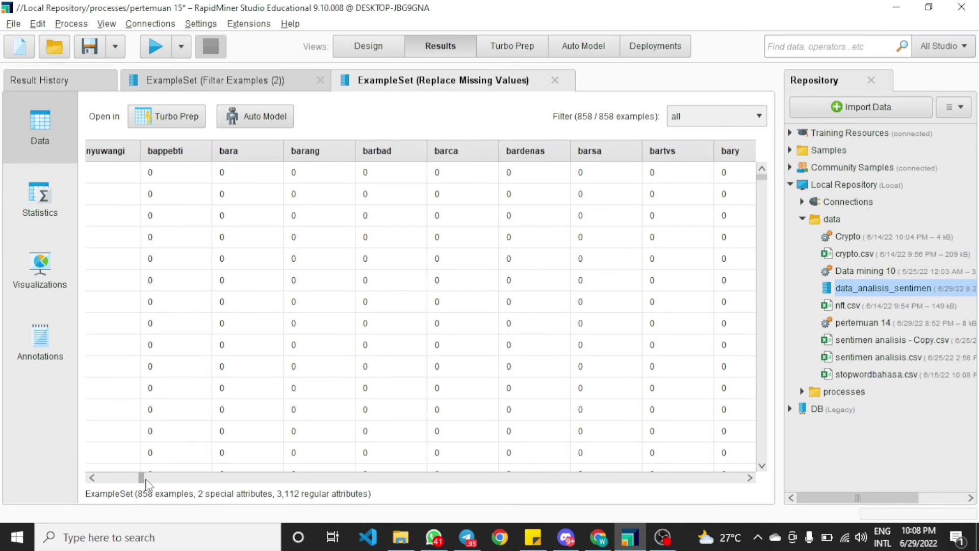
left_click_drag(146, 482, 716, 477)
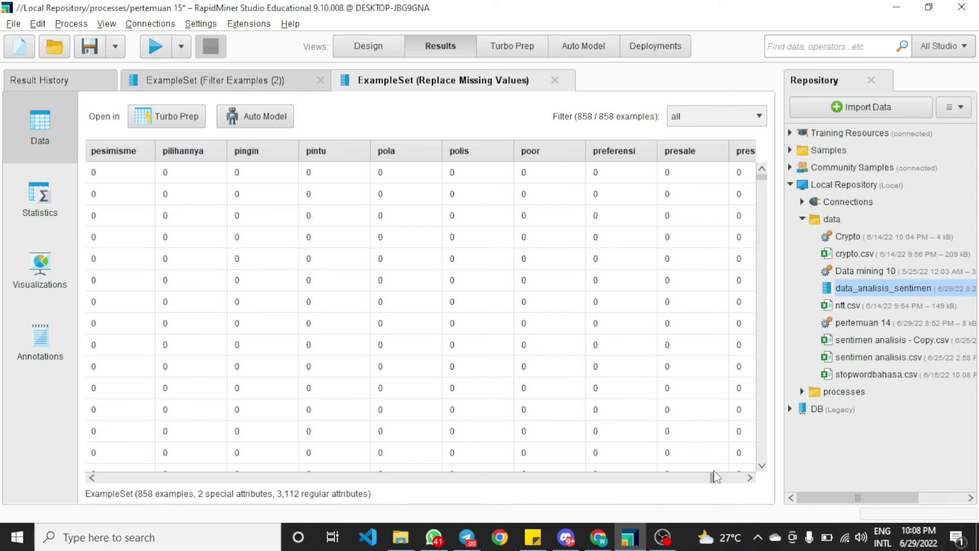
Replace the old Retrieve model operator with a new one retrieving model_analisis_sentimen from the processes folder
left_click(377, 53)
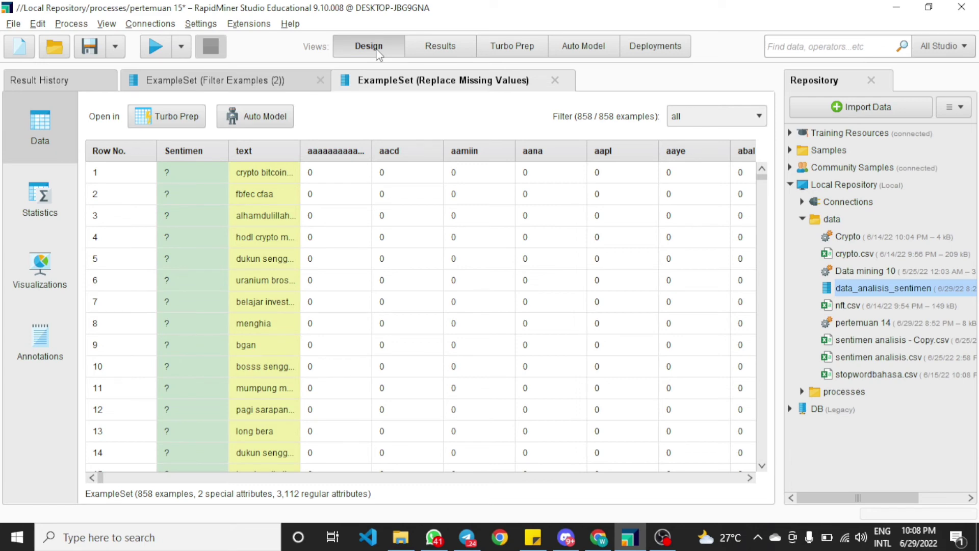
left_click(377, 53)
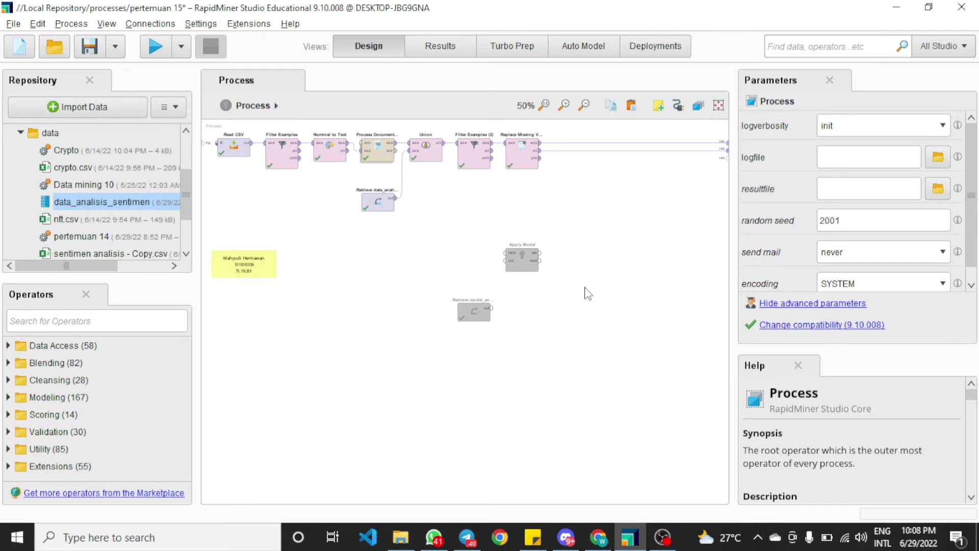
left_click_drag(488, 318, 536, 211)
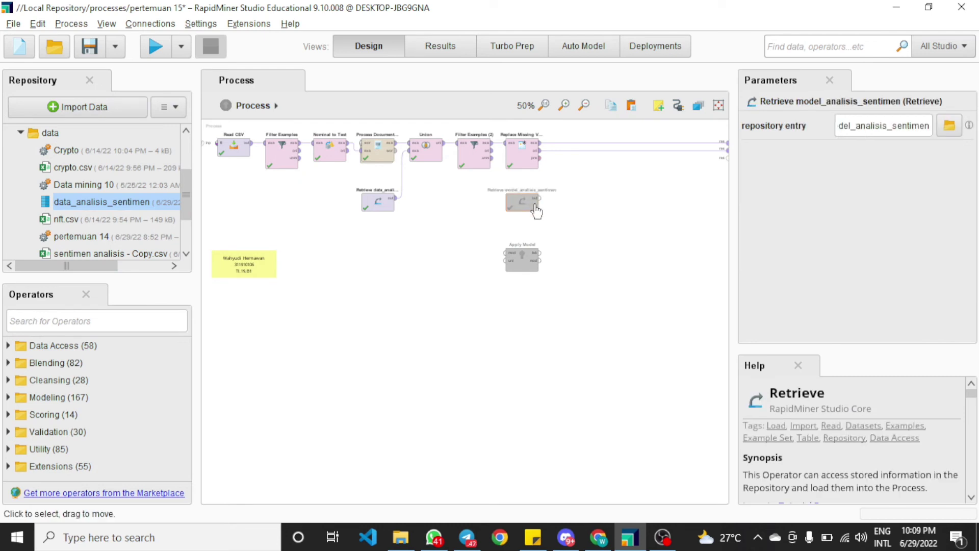
key("Delete")
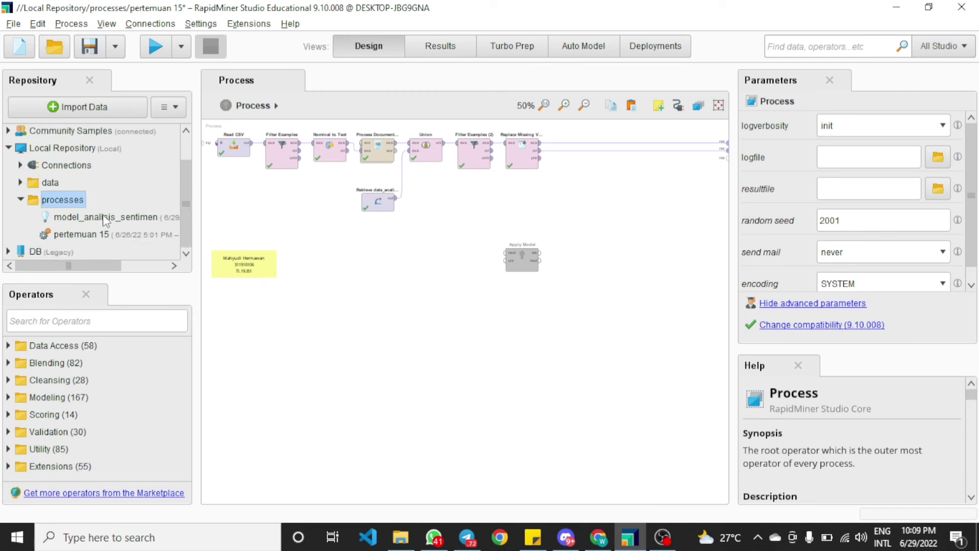
left_click_drag(105, 220, 547, 203)
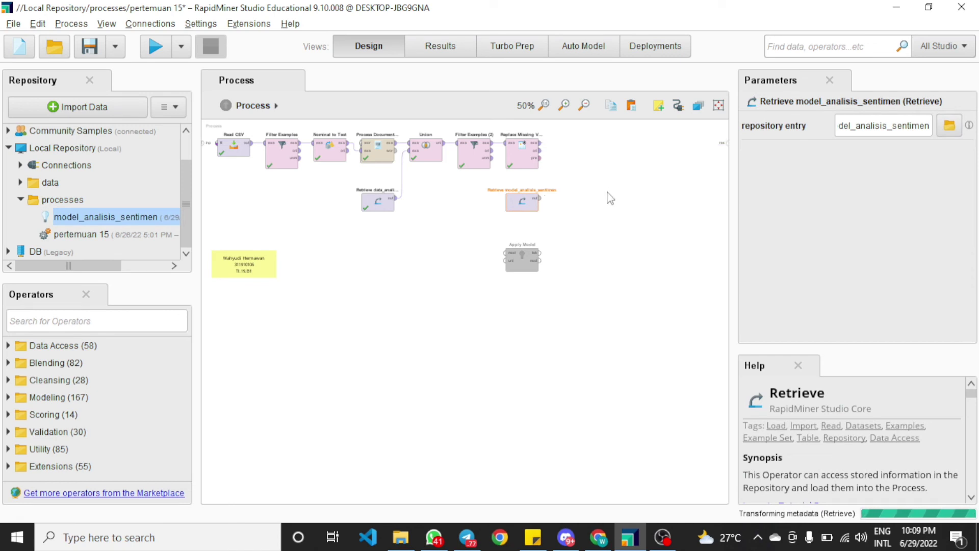
Place Apply Model after Replace Missing Values, feeding it the retrieved model and the replaced data
left_click_drag(518, 261, 590, 155)
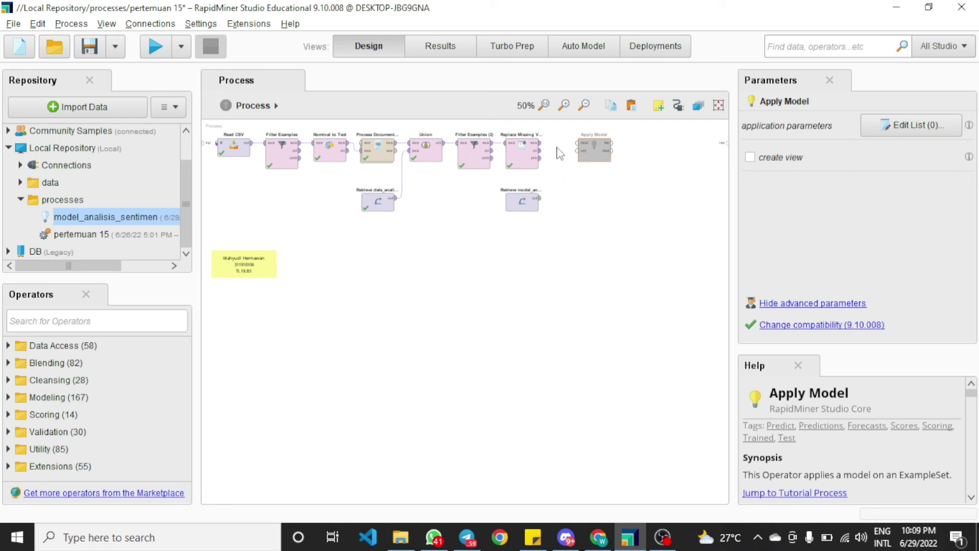
left_click(539, 199)
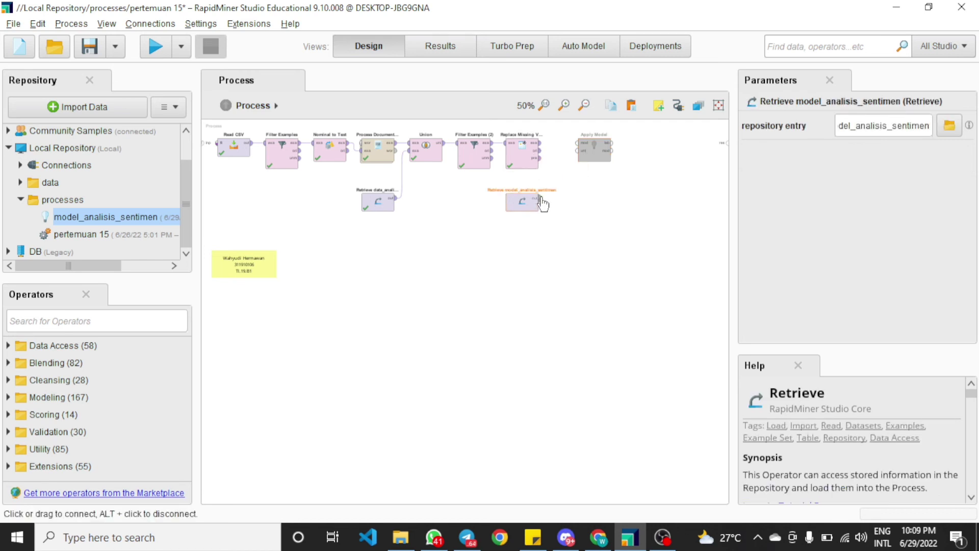
left_click(578, 143)
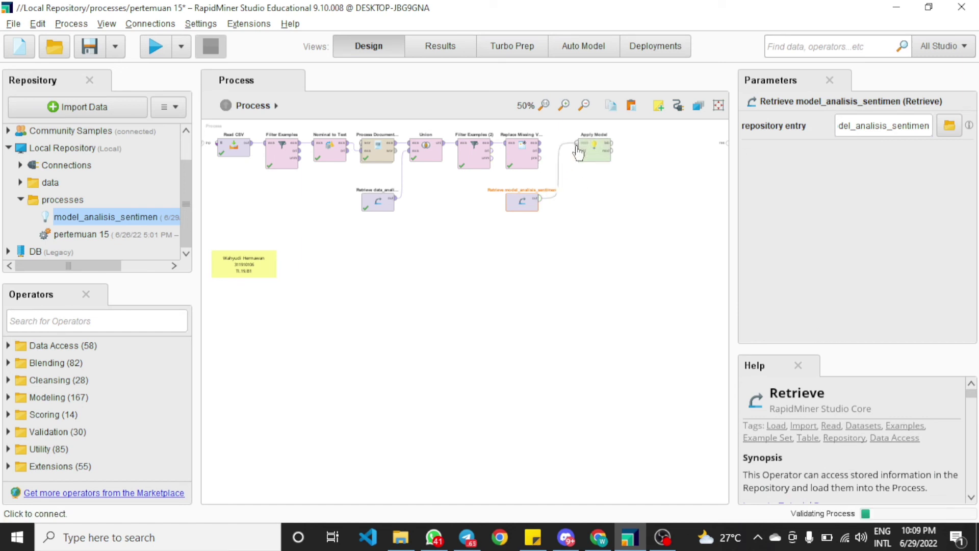
left_click(539, 143)
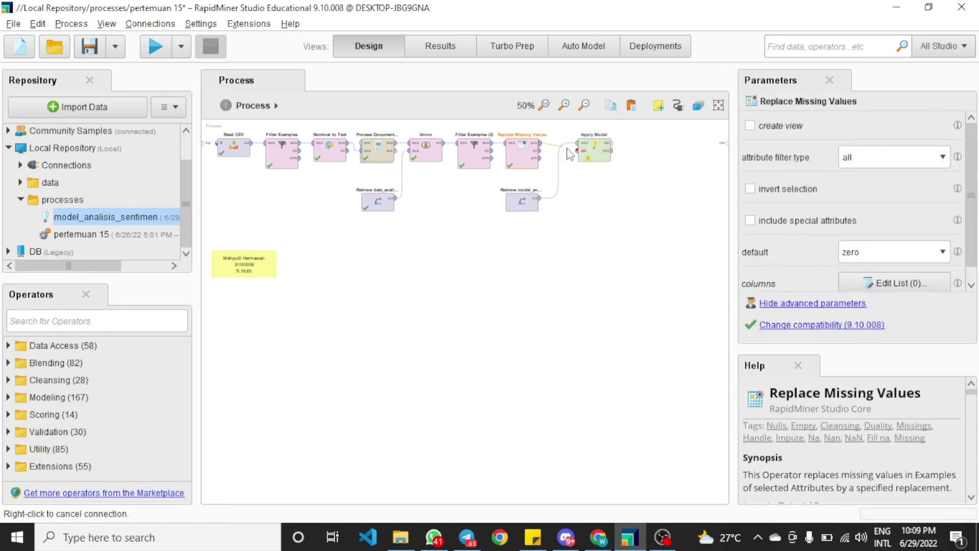
left_click(577, 152)
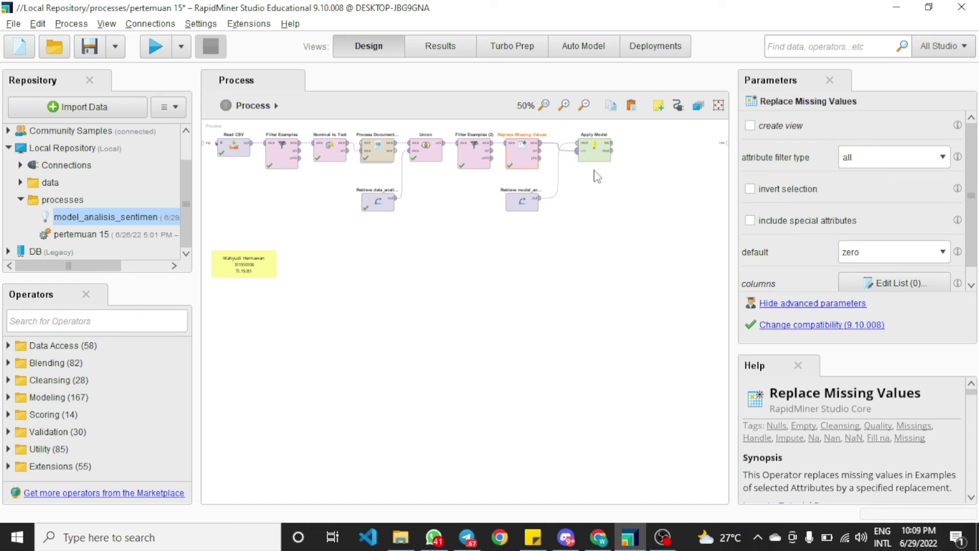
Connect Apply Model's labeled output to the process result and run the process
left_click(613, 144)
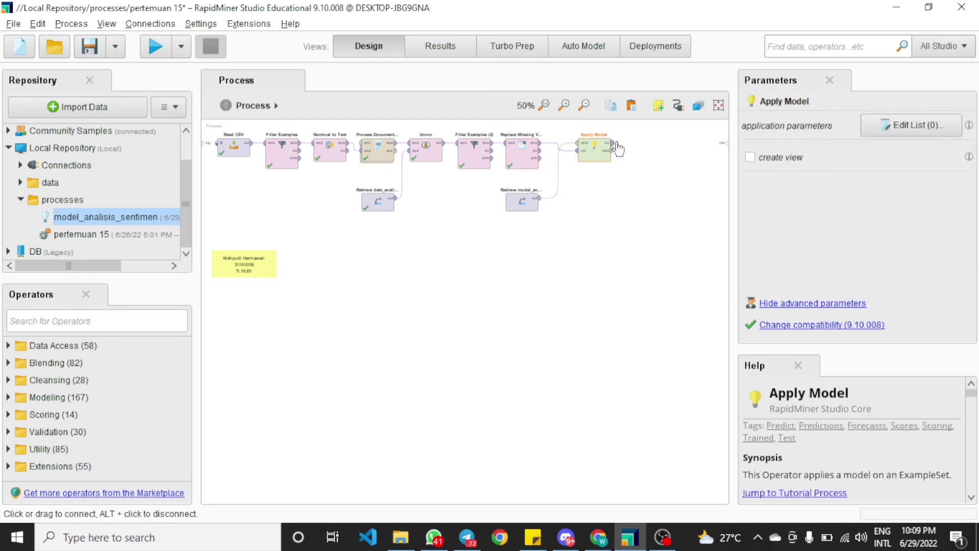
left_click(724, 144)
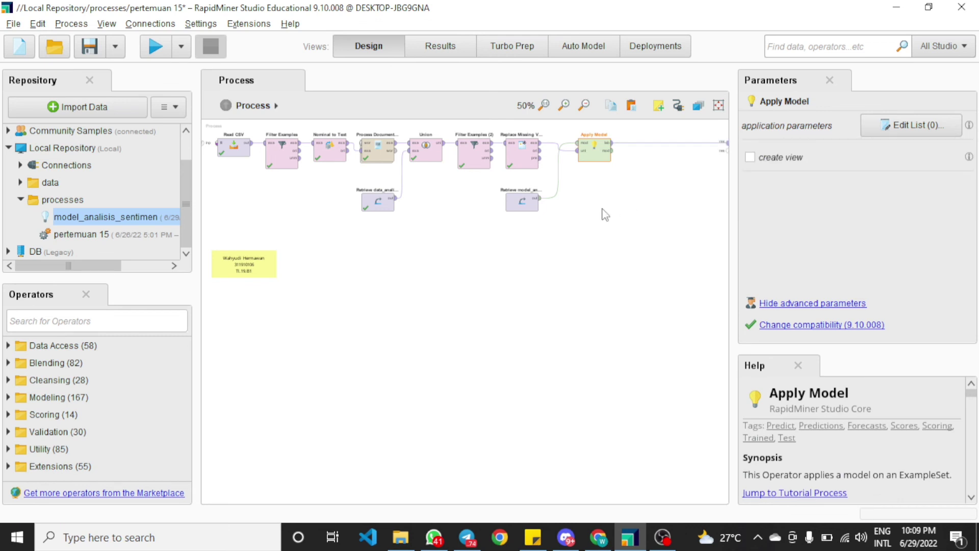
left_click(462, 179)
left_click(157, 51)
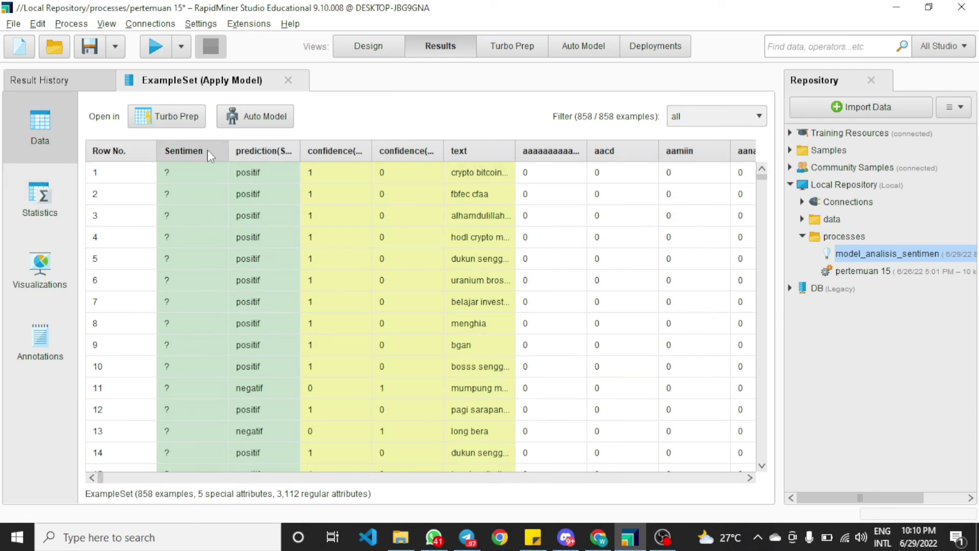
Review the Apply Model predictions, confidence and text columns, then return to the process design
scroll(585, 184, "down", 3)
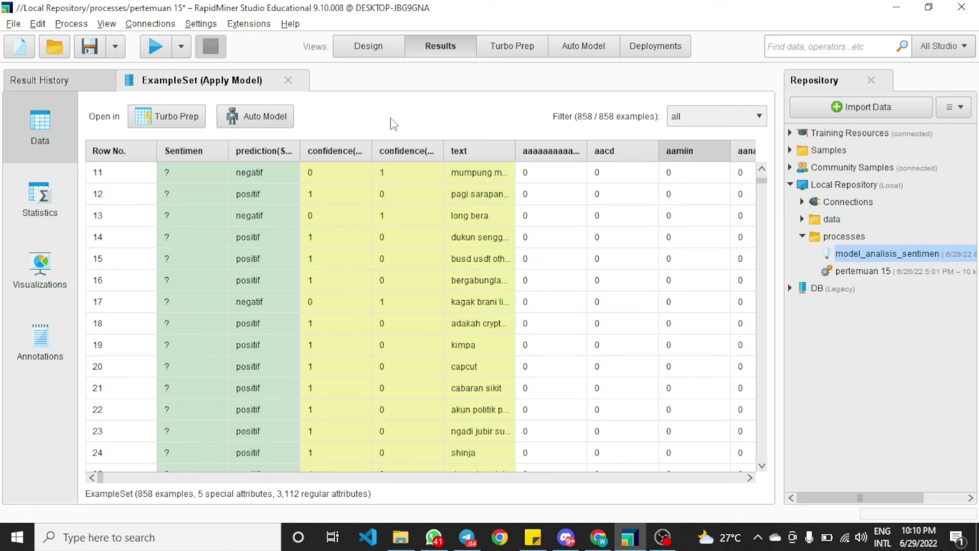
left_click_drag(299, 149, 336, 148)
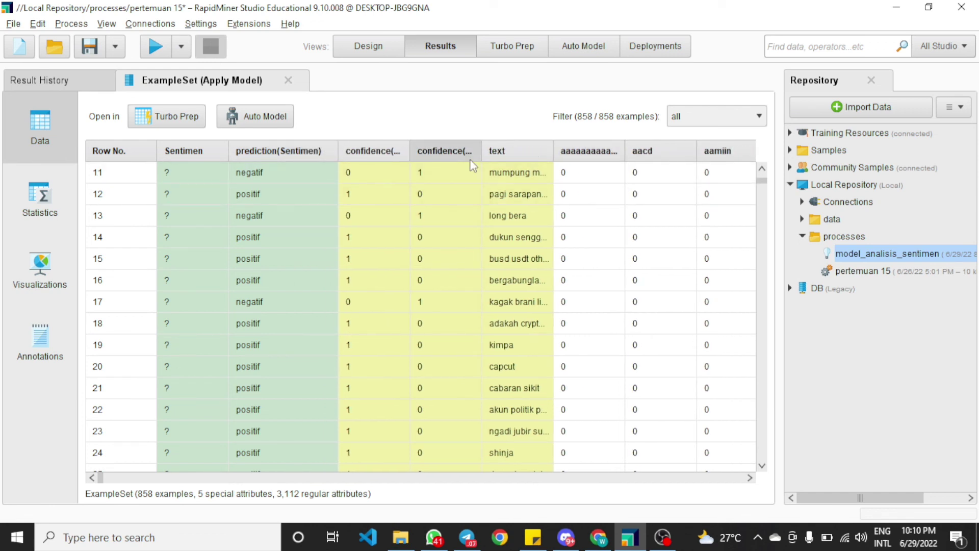
left_click_drag(480, 150, 460, 149)
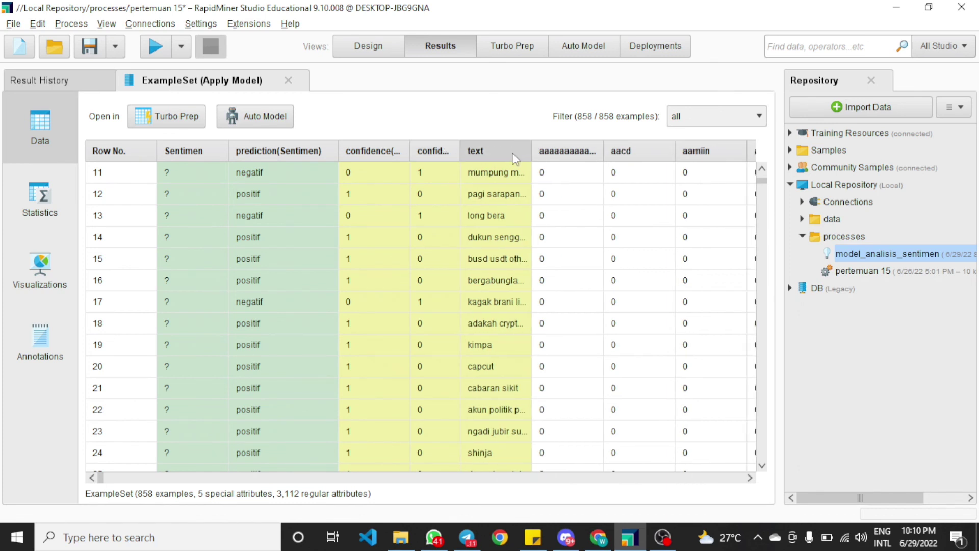
left_click_drag(532, 150, 716, 152)
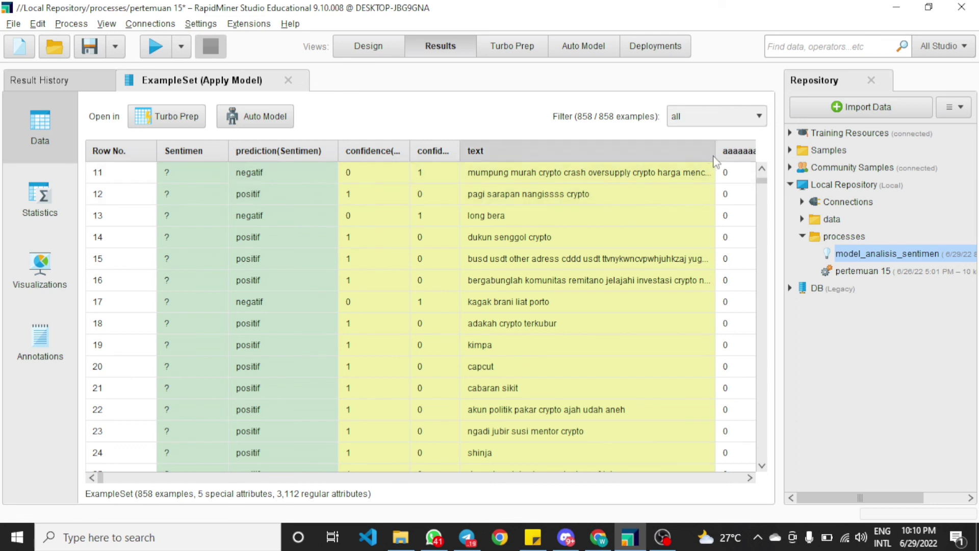
mouse_move(723, 152)
left_mouse_down()
mouse_move(763, 156)
mouse_move(727, 152)
left_mouse_up()
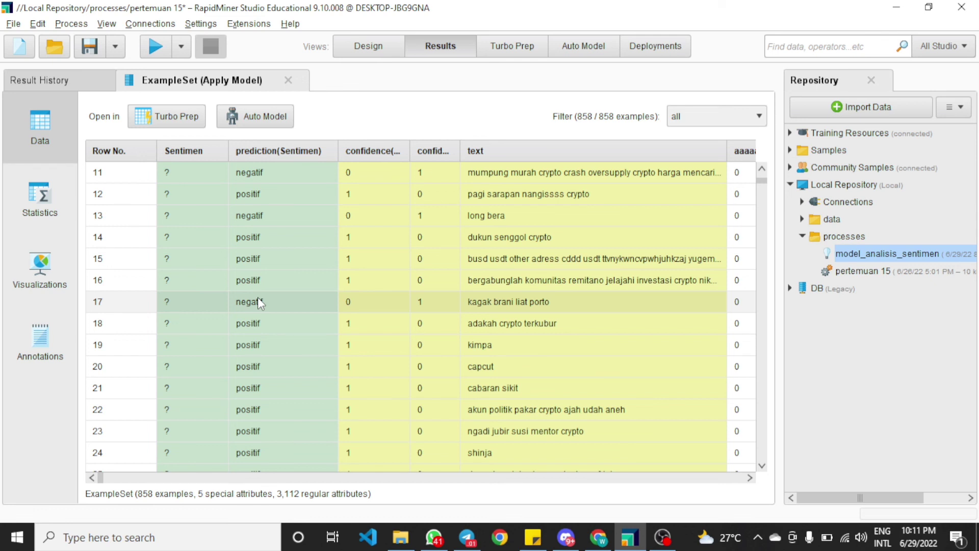
left_click(375, 51)
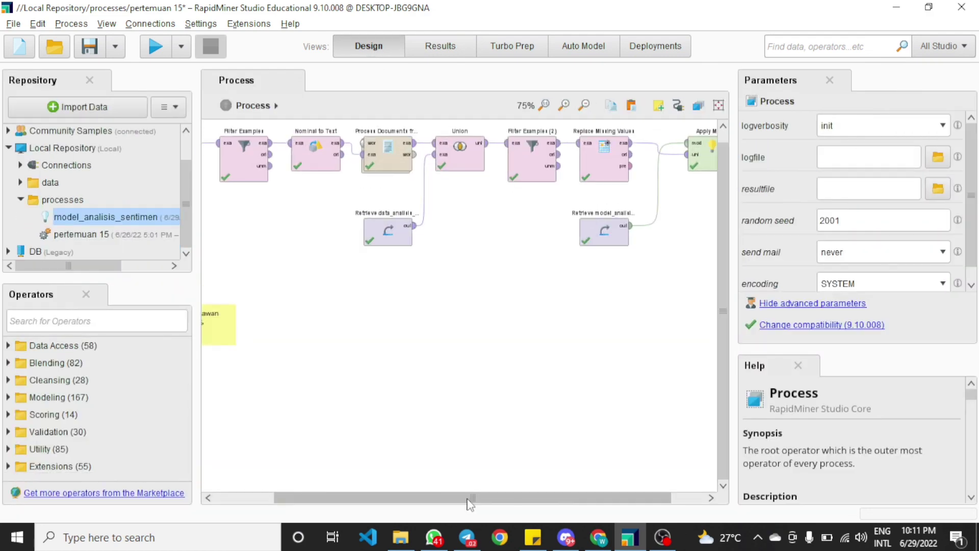
left_click_drag(465, 498, 331, 489)
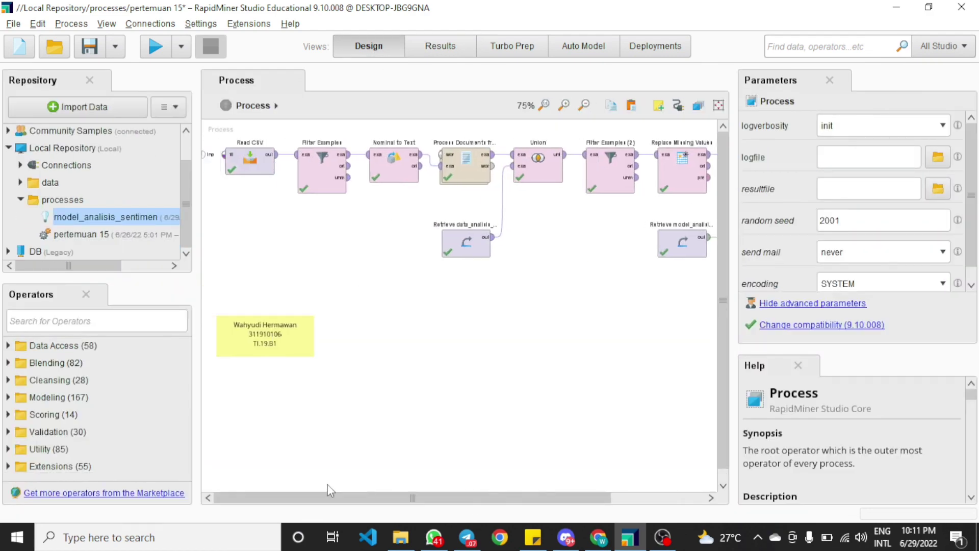